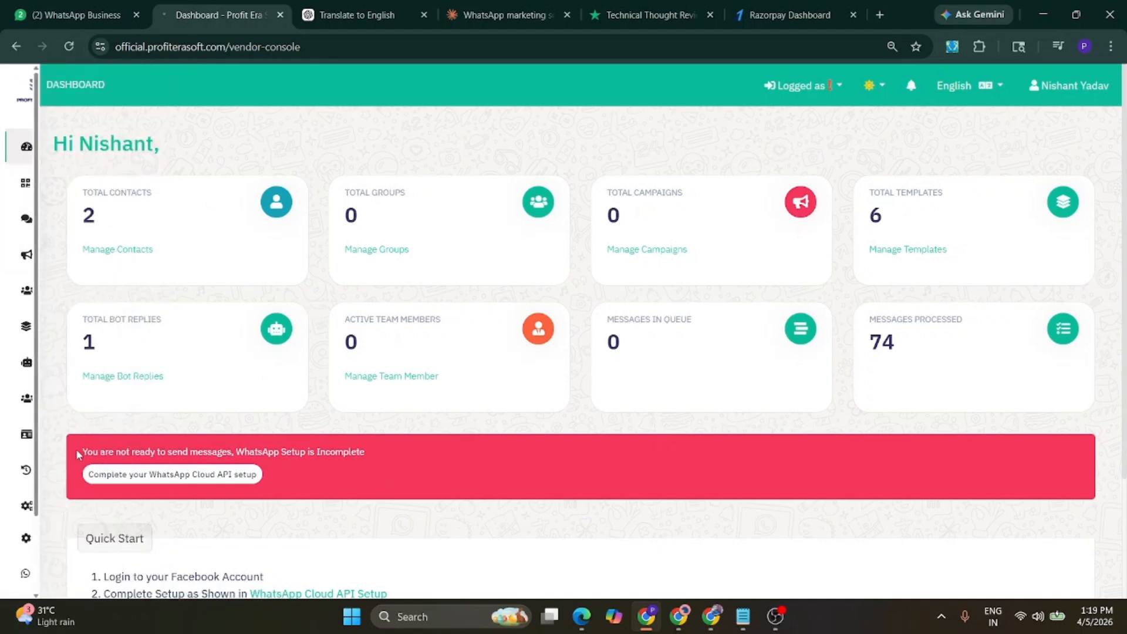
Open the WhatsApp Setup settings and look over the Cloud API connection sections
drag(81, 452, 279, 459)
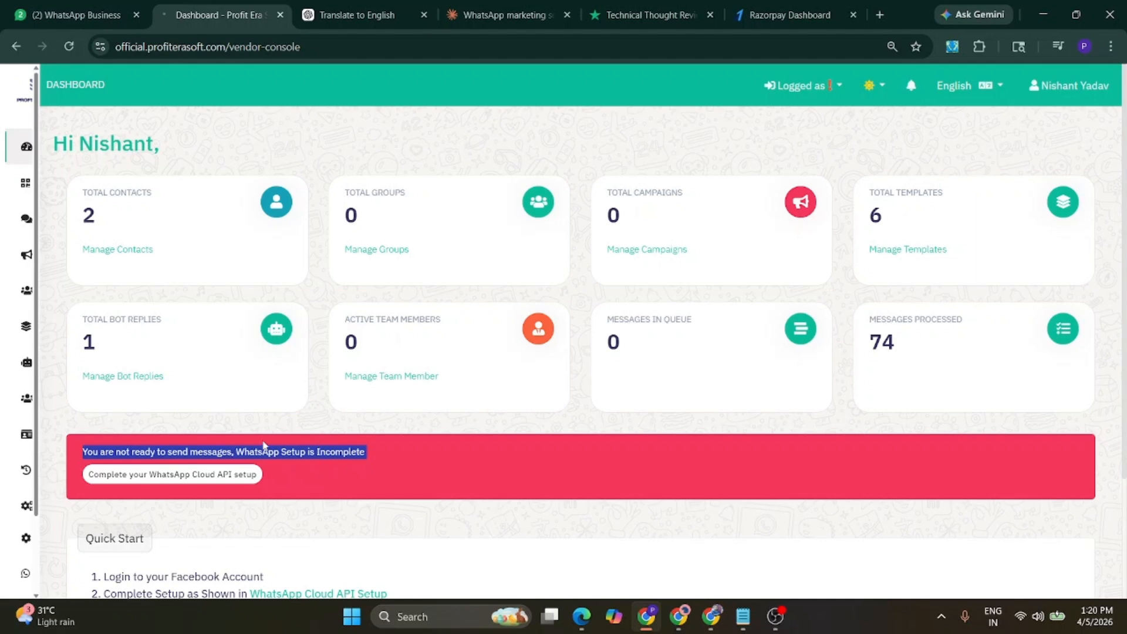
mouse_move(58, 433)
scroll(59, 432, down, 2)
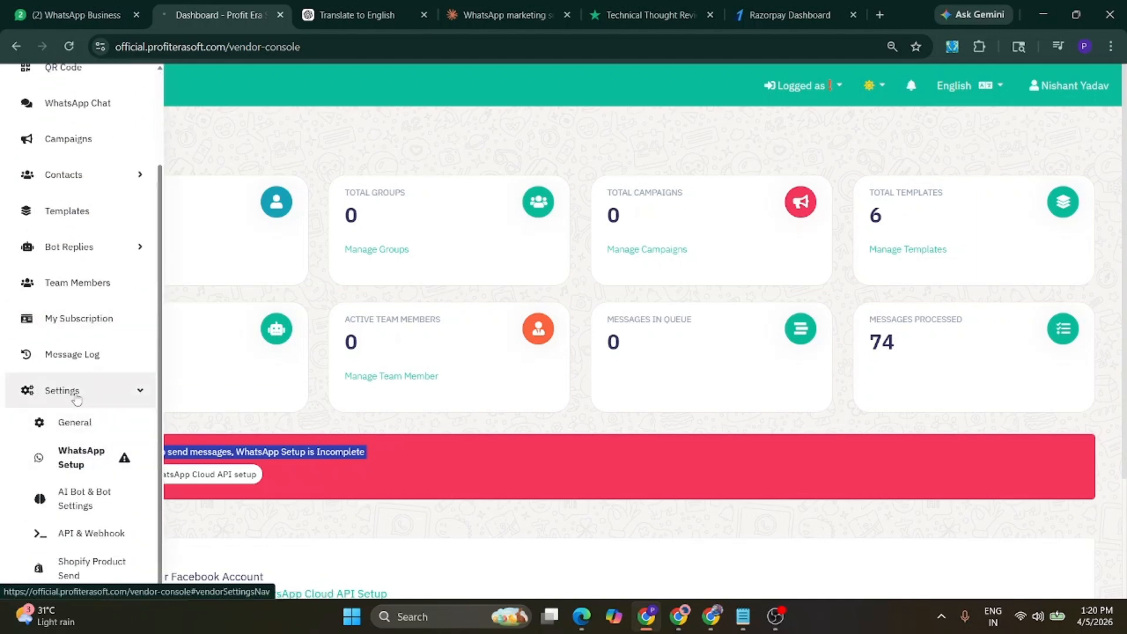
click(77, 465)
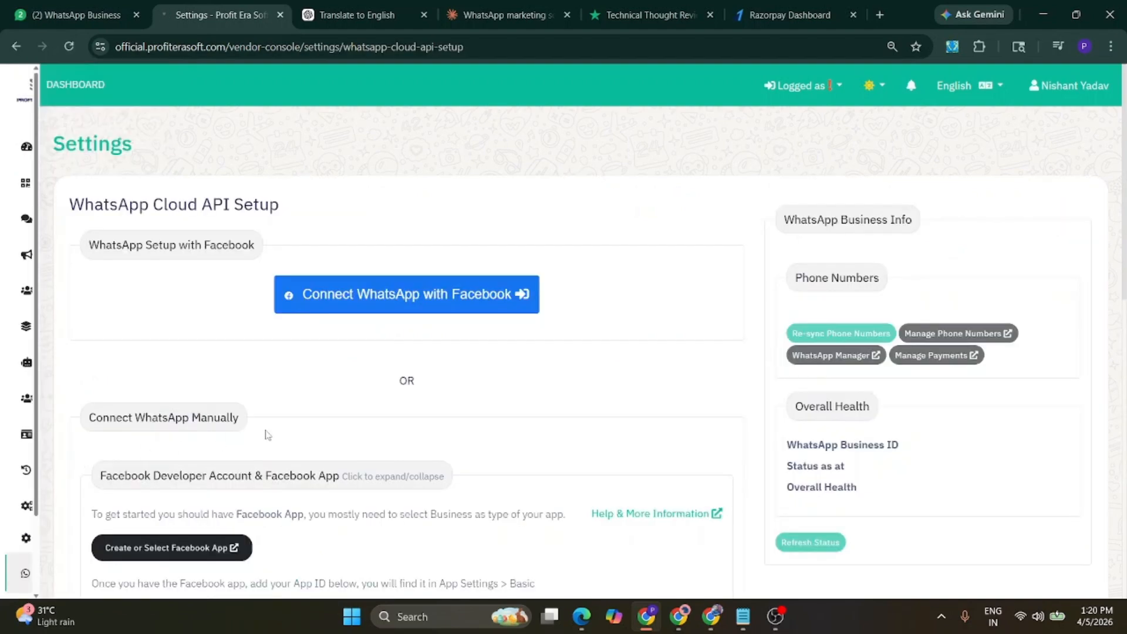
scroll(268, 434, down, 8)
scroll(268, 434, up, 6)
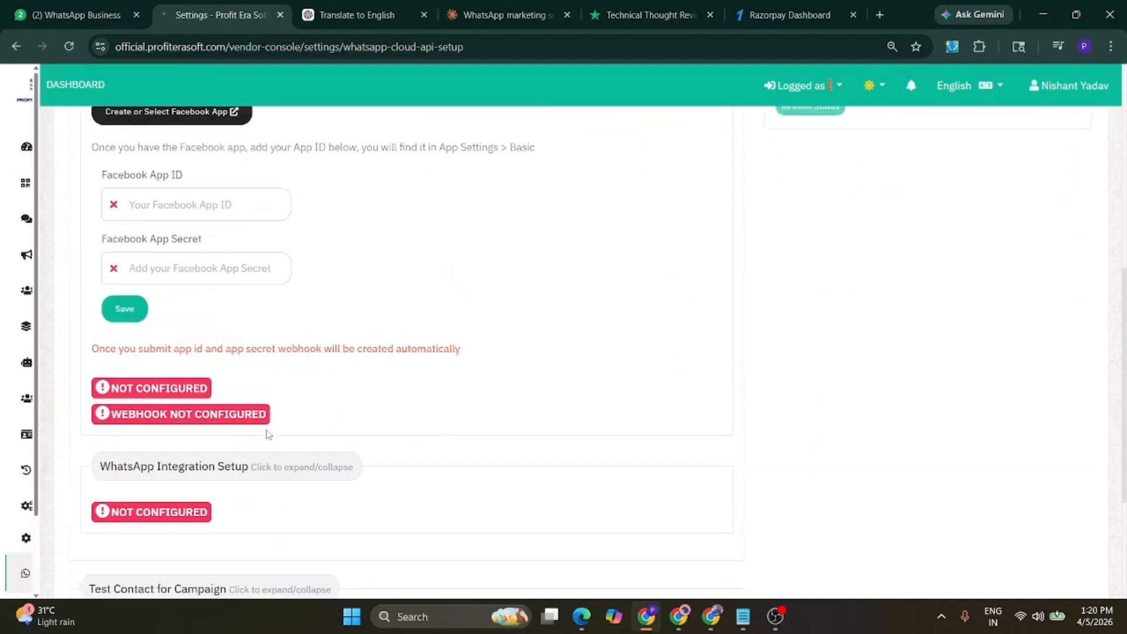
scroll(268, 434, up, 2)
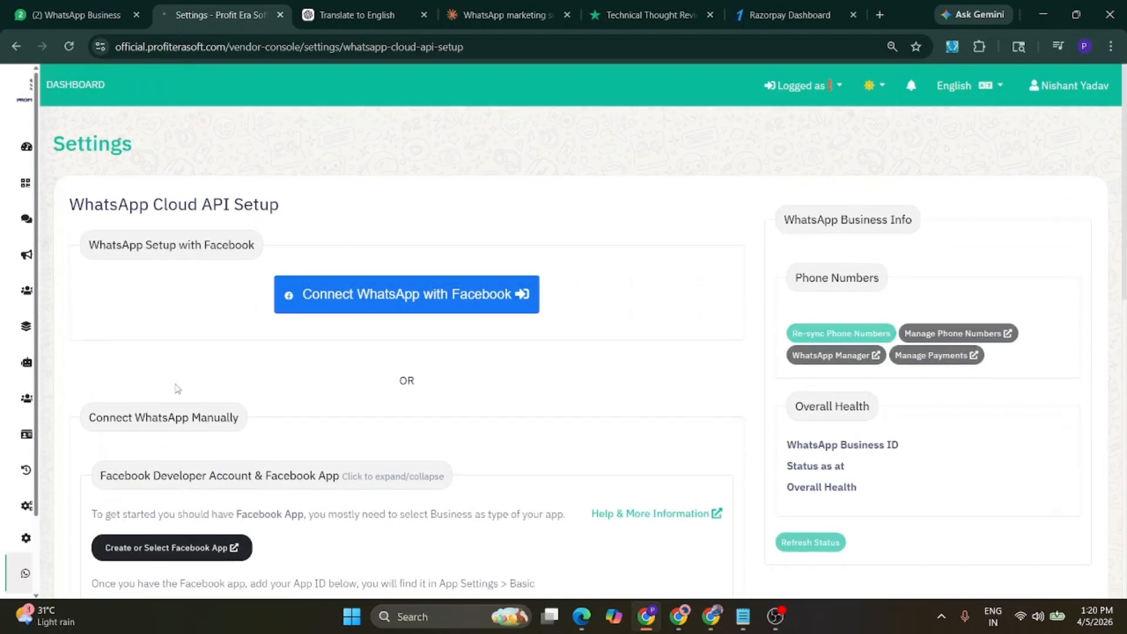
View the WhatsApp Business account options offered in the Facebook connection dialog, and close it without authorizing
click(436, 306)
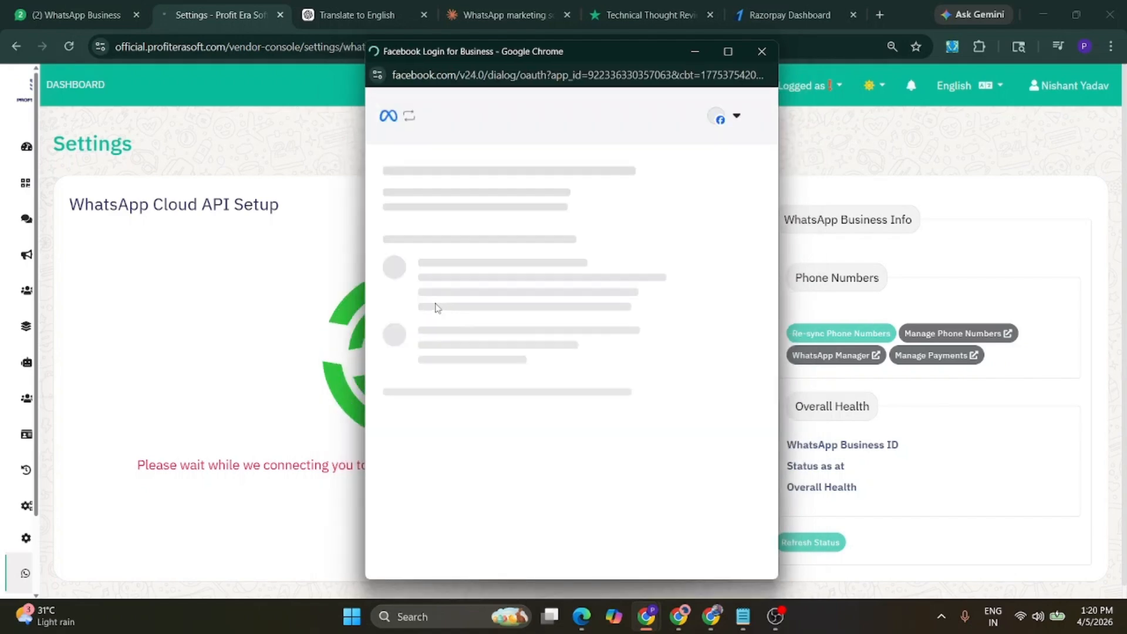
click(741, 556)
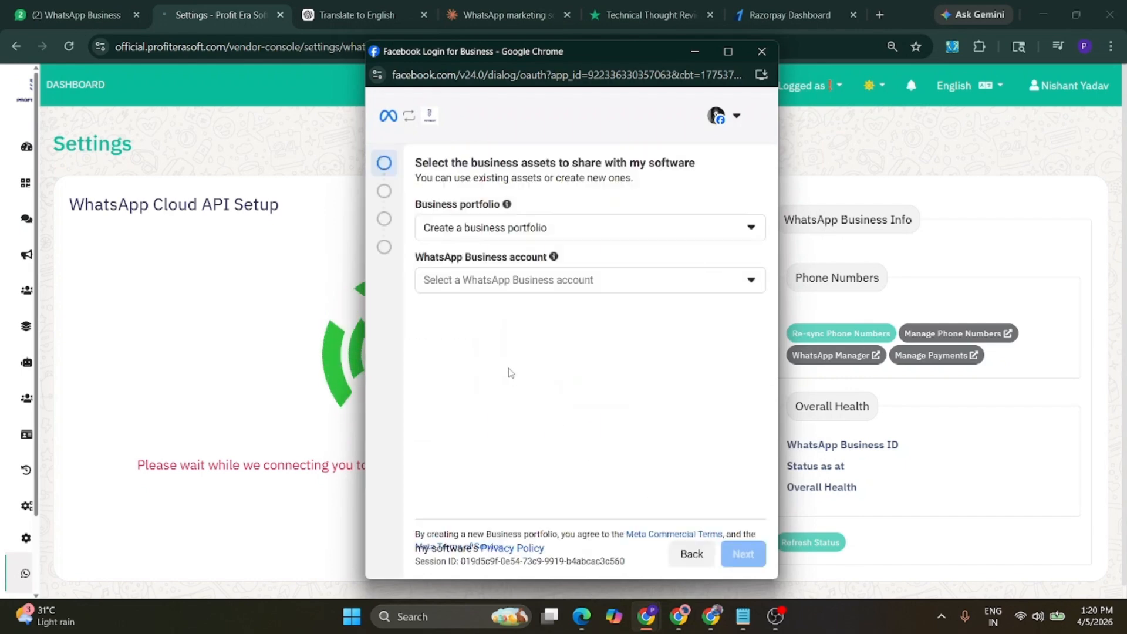
click(552, 288)
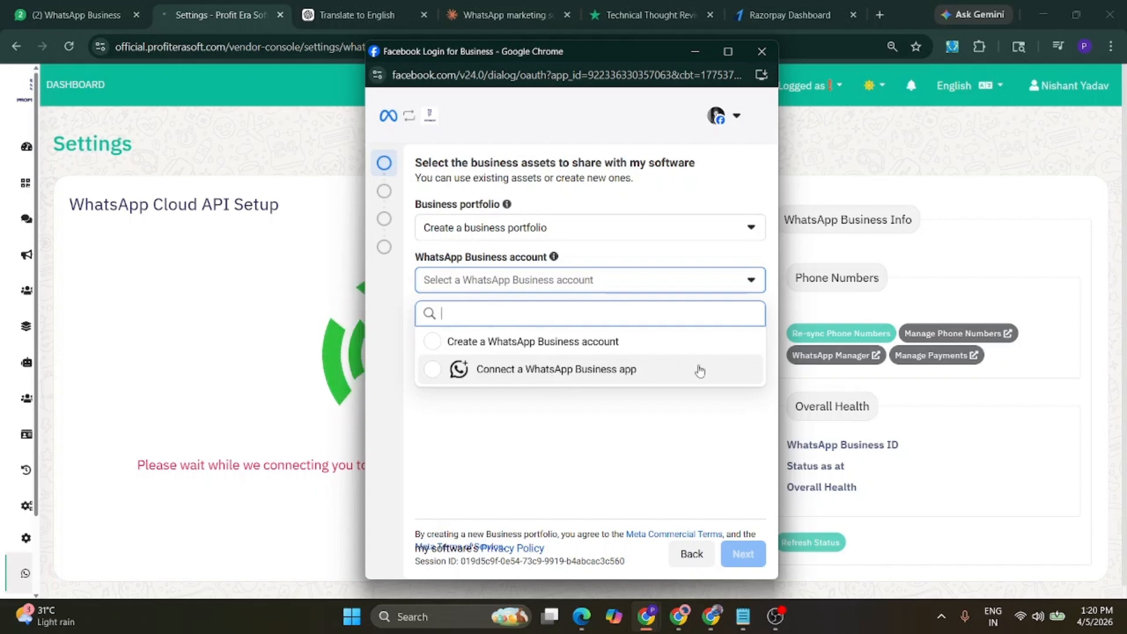
click(762, 51)
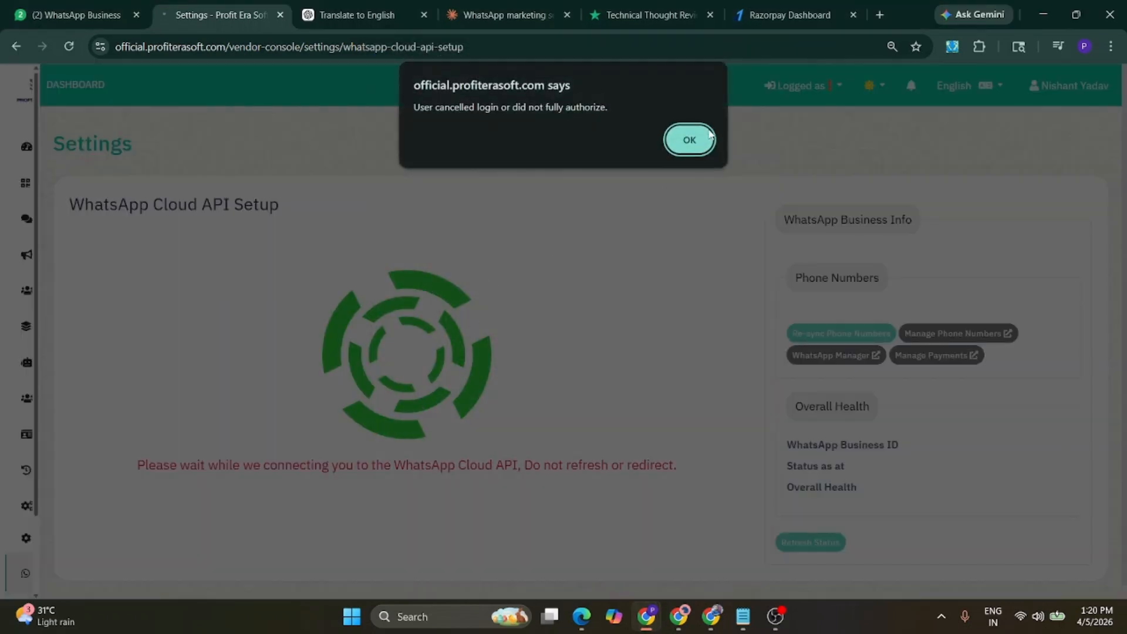
click(689, 141)
Examine the manual WhatsApp connection section, including the Facebook App ID and Facebook App Secret fields
scroll(394, 376, down, 4)
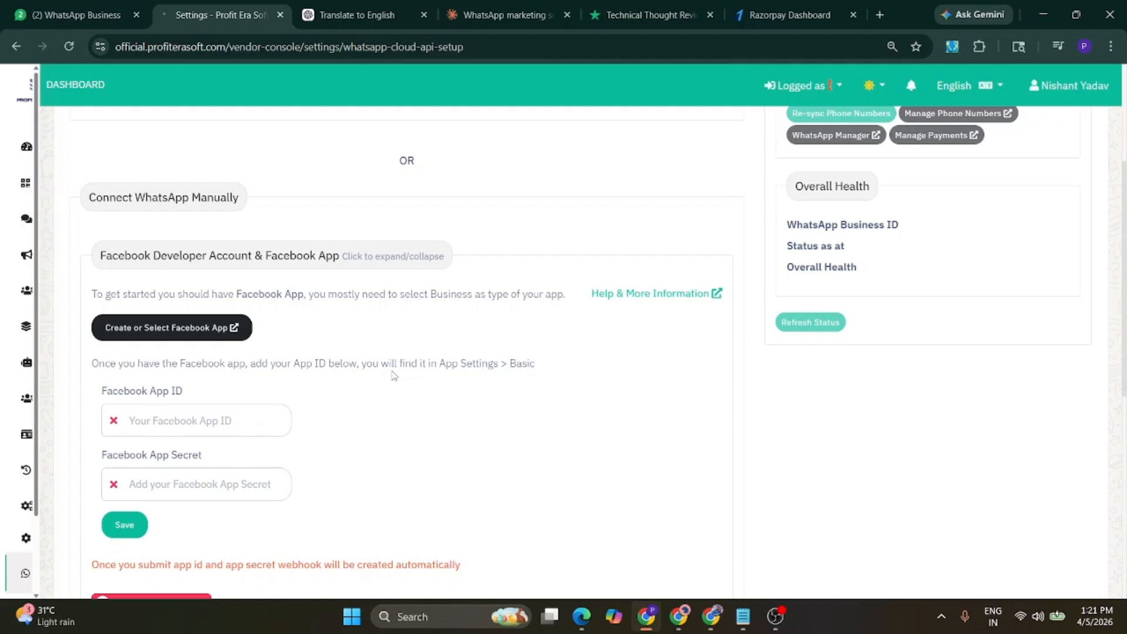
drag(88, 199, 241, 210)
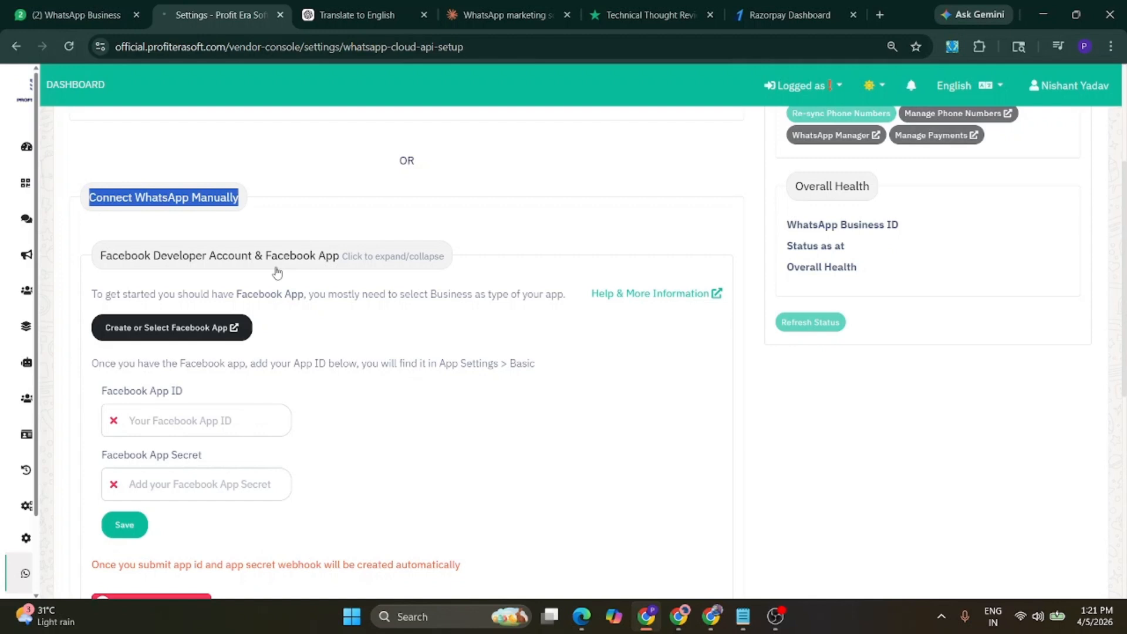
scroll(310, 353, down, 4)
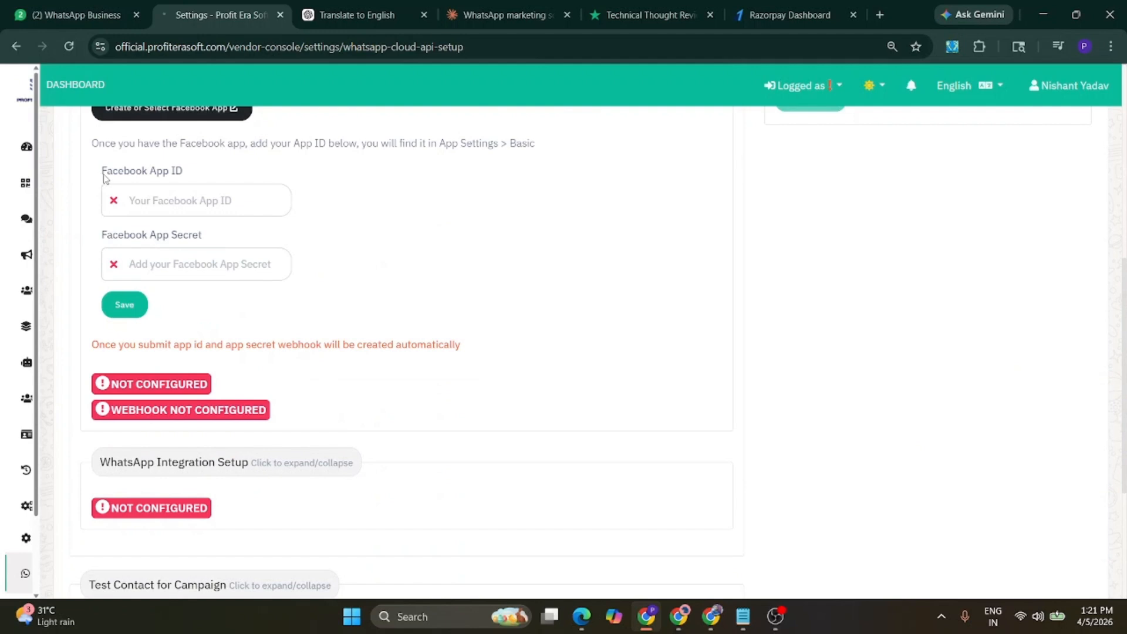
drag(101, 176, 210, 181)
drag(107, 238, 205, 238)
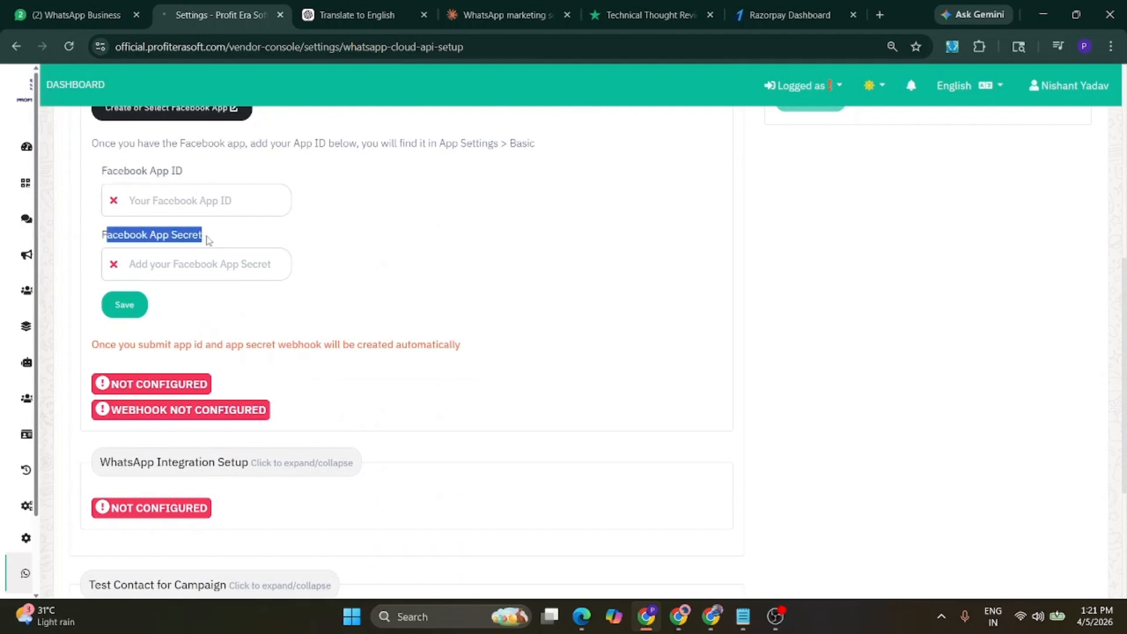
Expand WhatsApp Integration Setup and review its access token and business account ID fields and the surrounding setup sections
click(282, 463)
scroll(284, 471, down, 5)
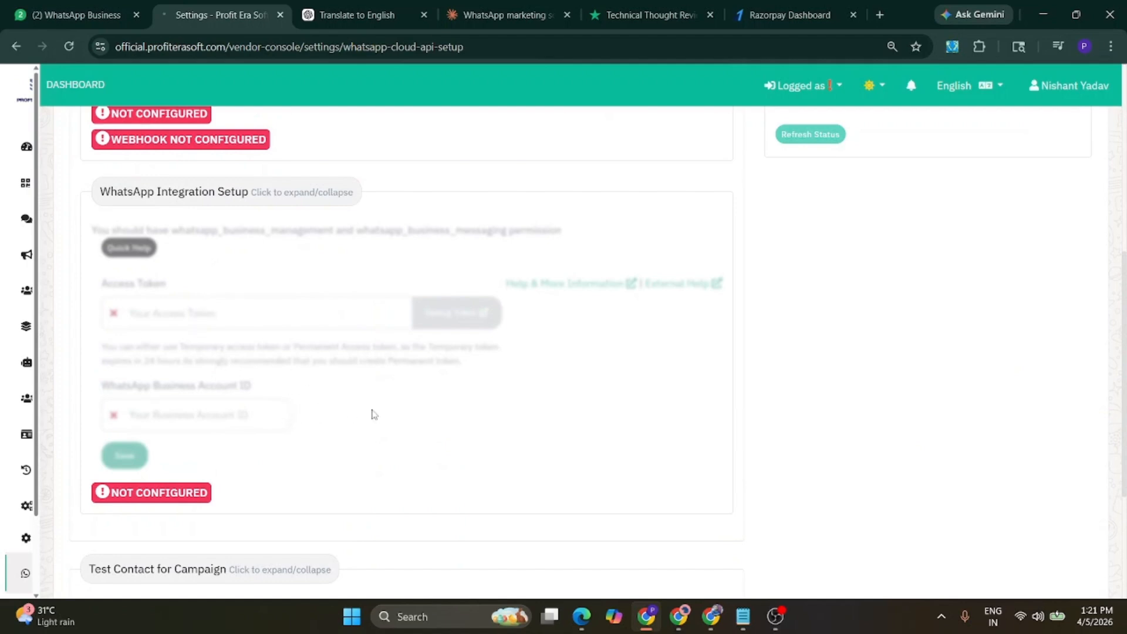
scroll(372, 415, down, 4)
scroll(374, 415, up, 2)
scroll(373, 415, up, 8)
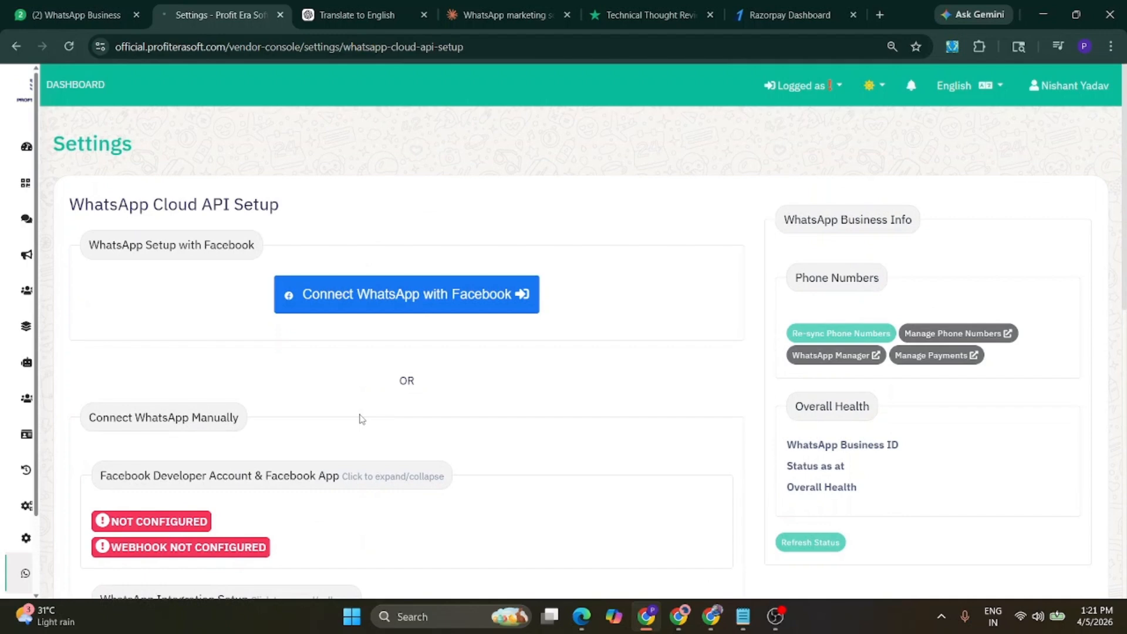
scroll(363, 420, down, 8)
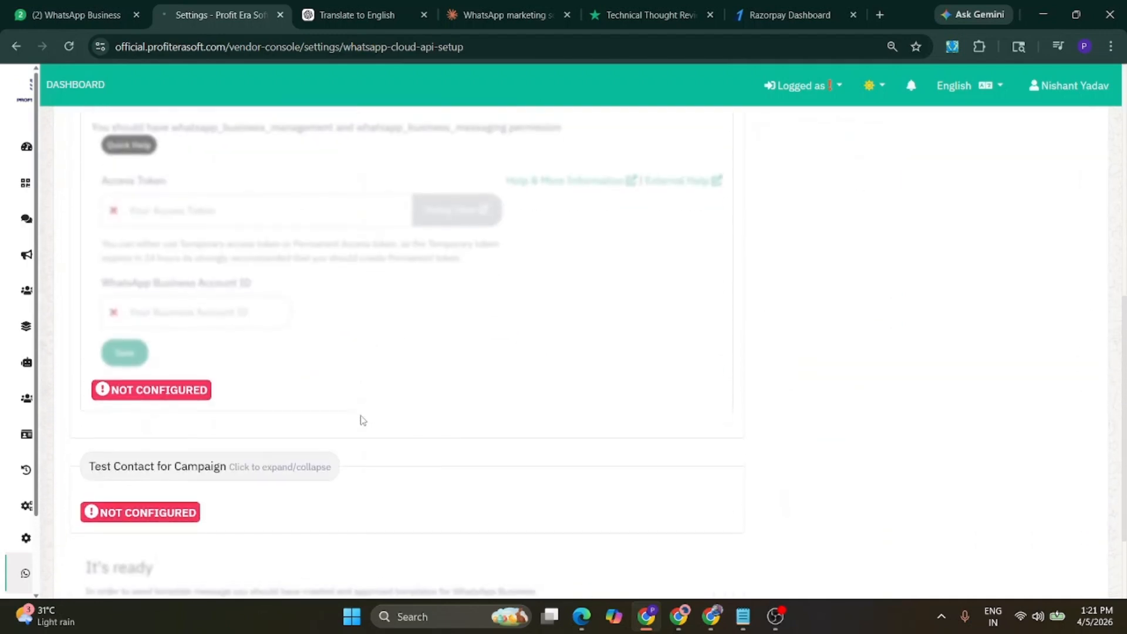
scroll(362, 420, up, 1)
scroll(362, 421, up, 6)
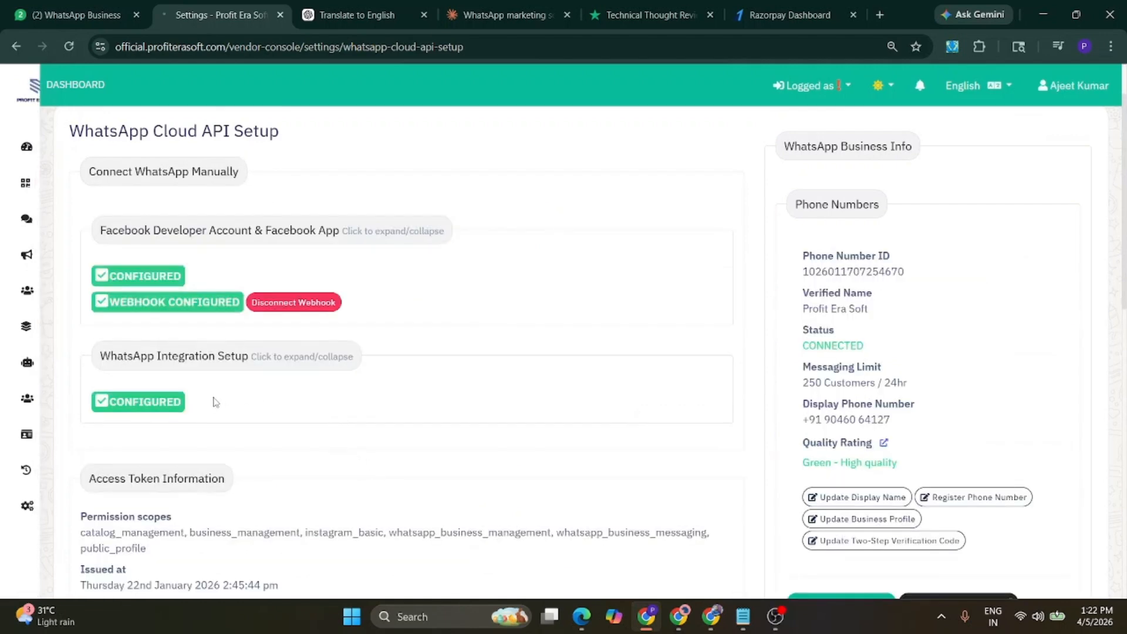
Review the configured account's setup page, including the default phone number and the campaign test contact status
scroll(181, 387, down, 8)
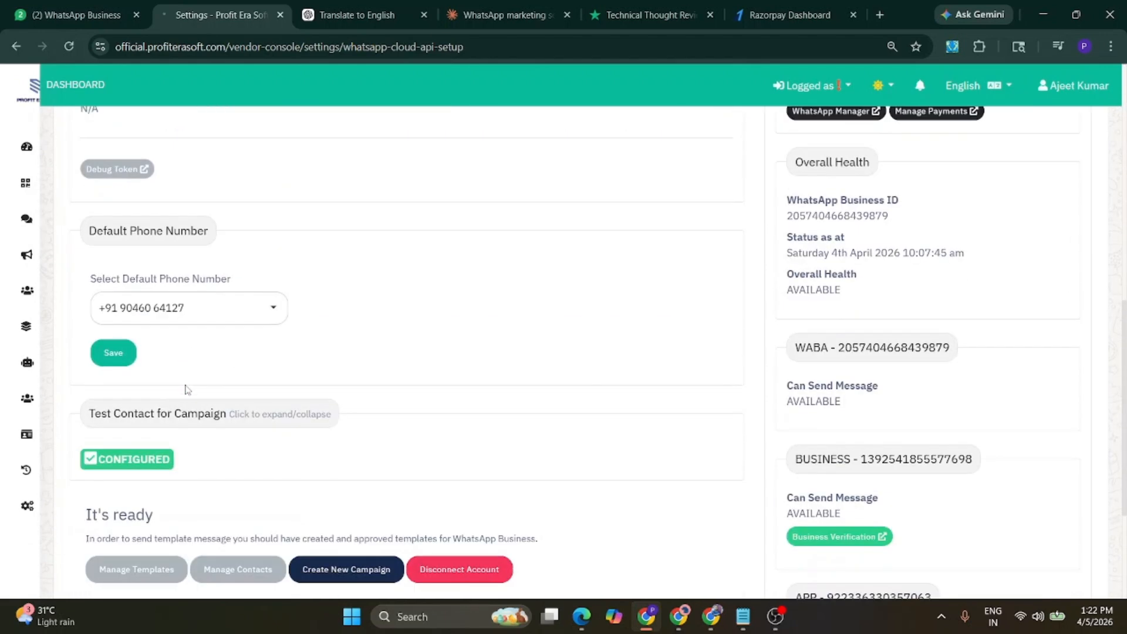
scroll(188, 390, down, 3)
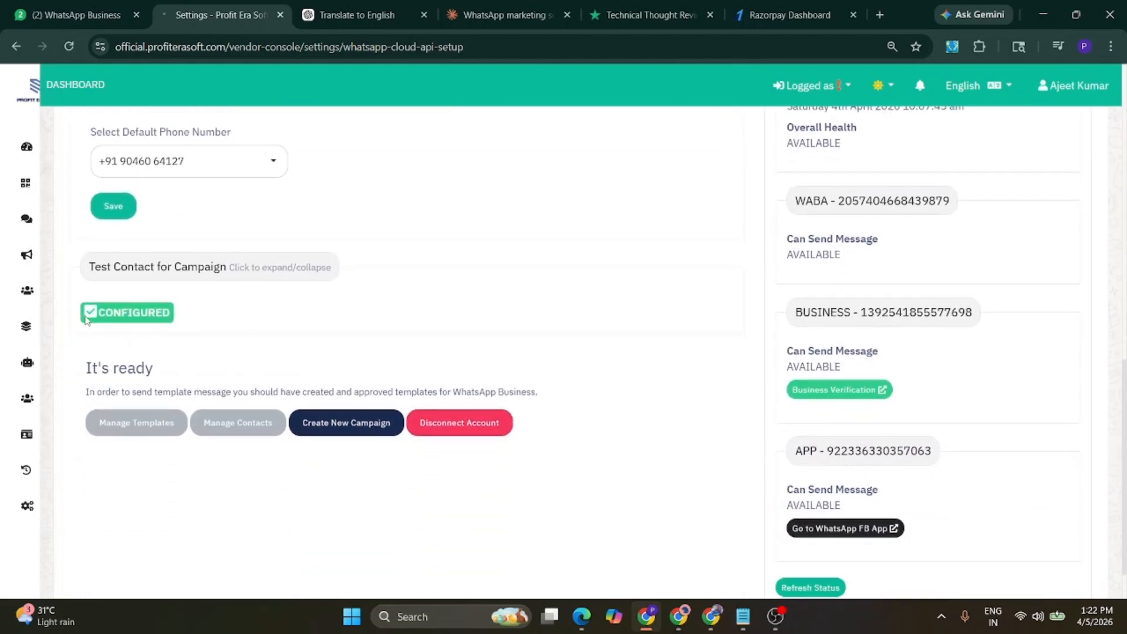
drag(77, 318, 184, 326)
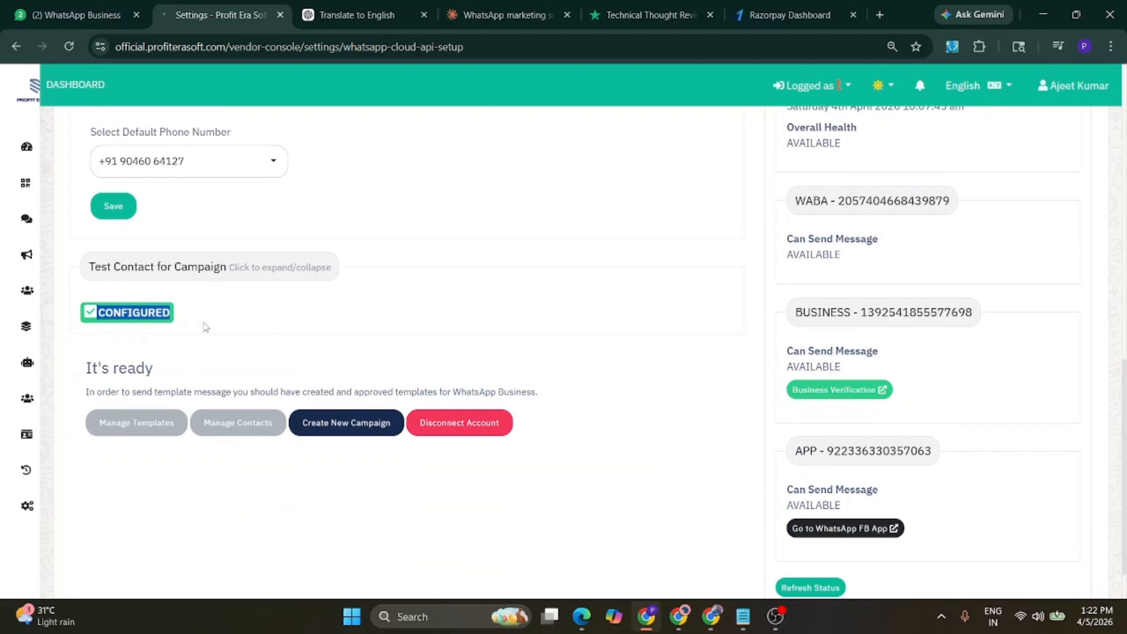
scroll(301, 333, up, 10)
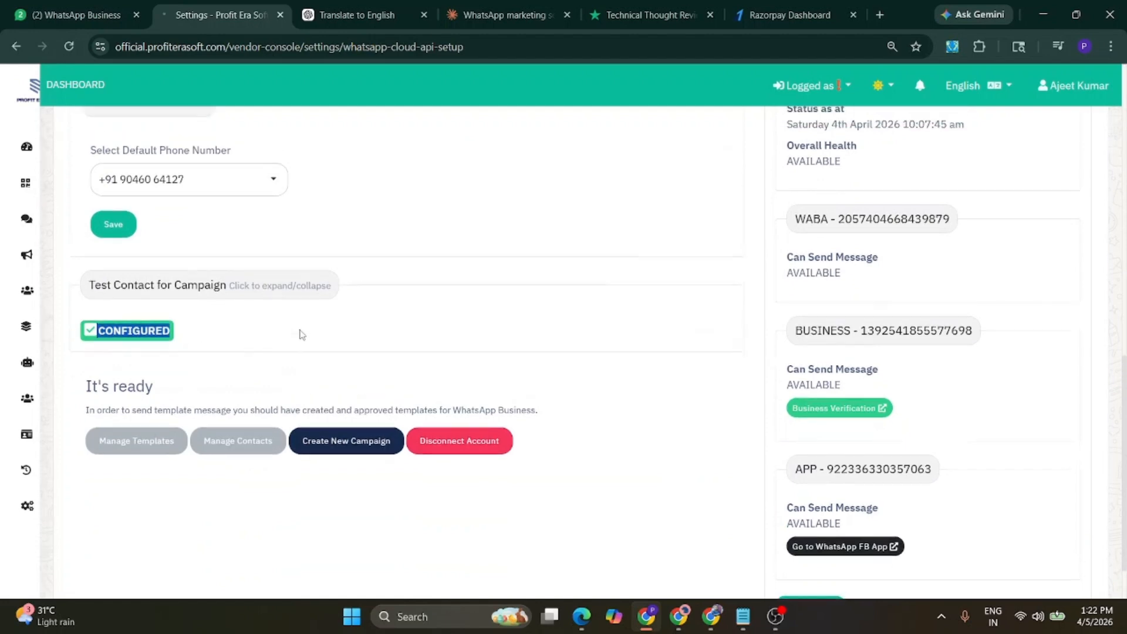
Return to the dashboard and open the contacts list
mouse_move(17, 186)
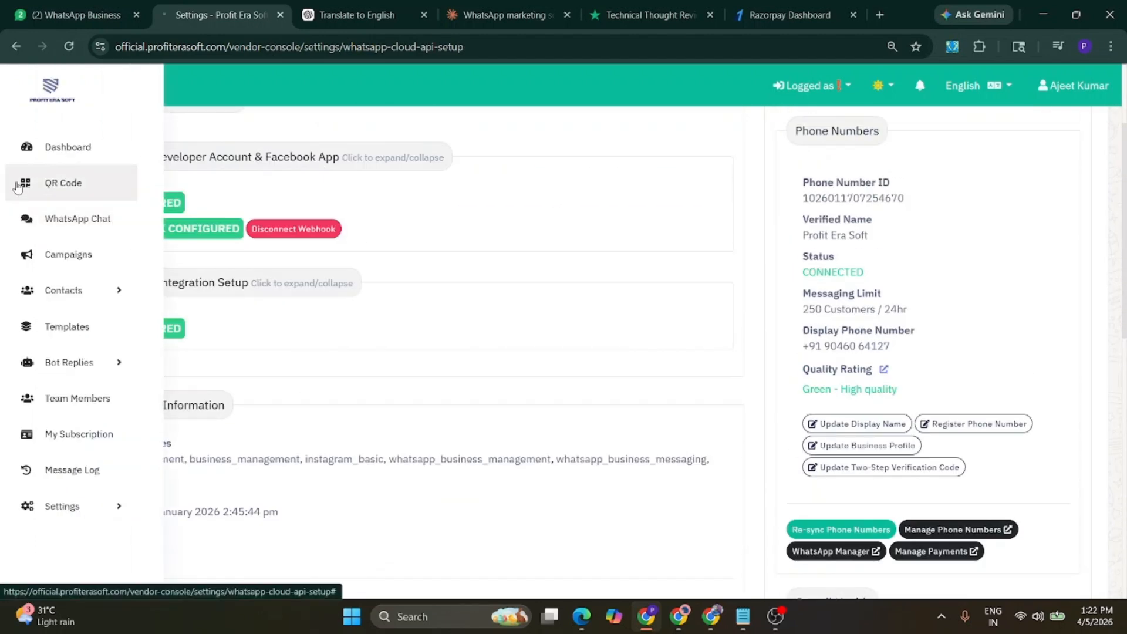
click(65, 155)
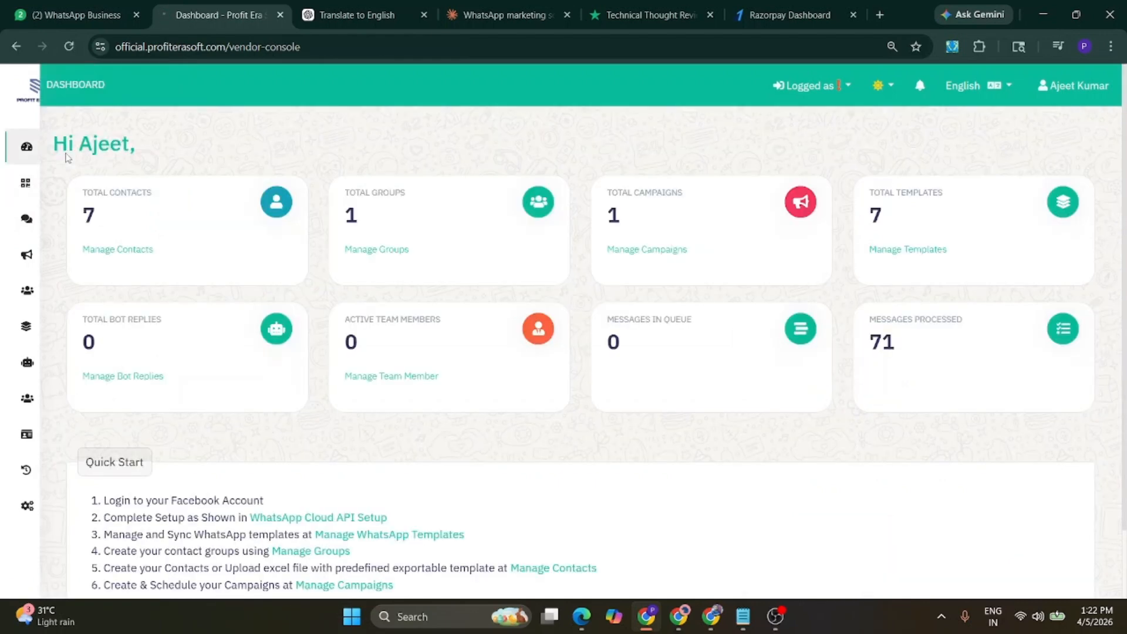
mouse_move(19, 241)
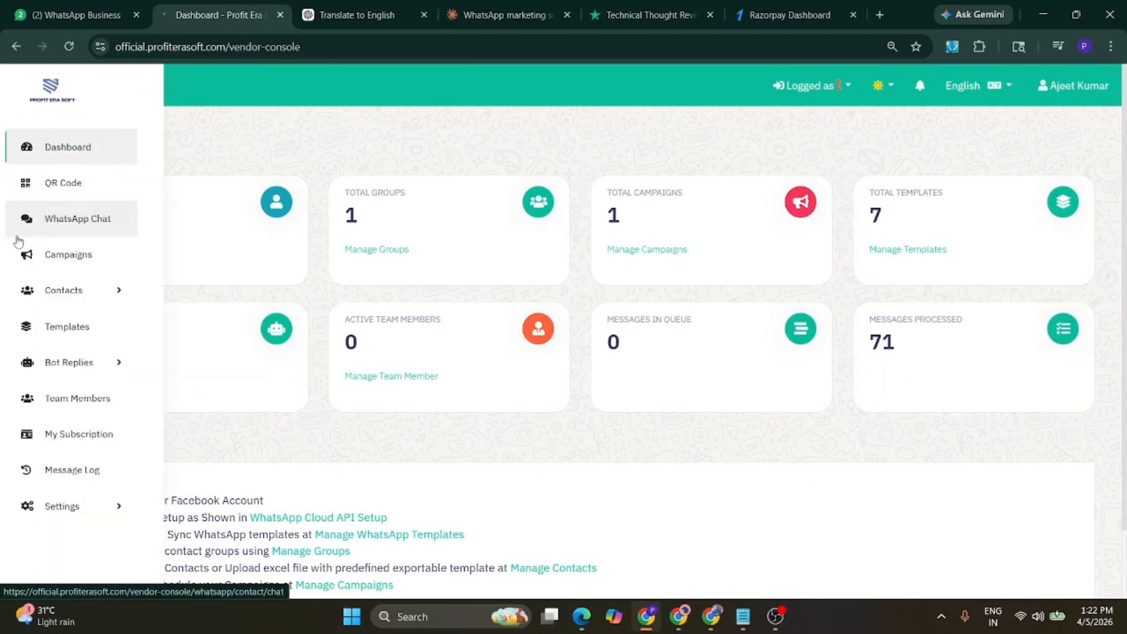
click(64, 292)
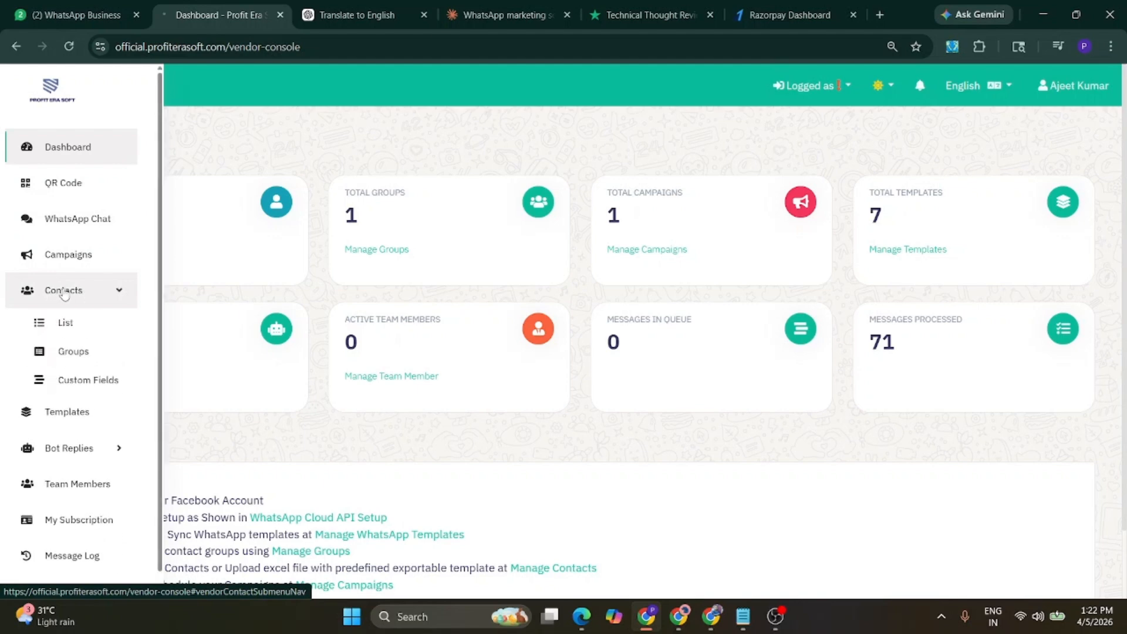
click(66, 323)
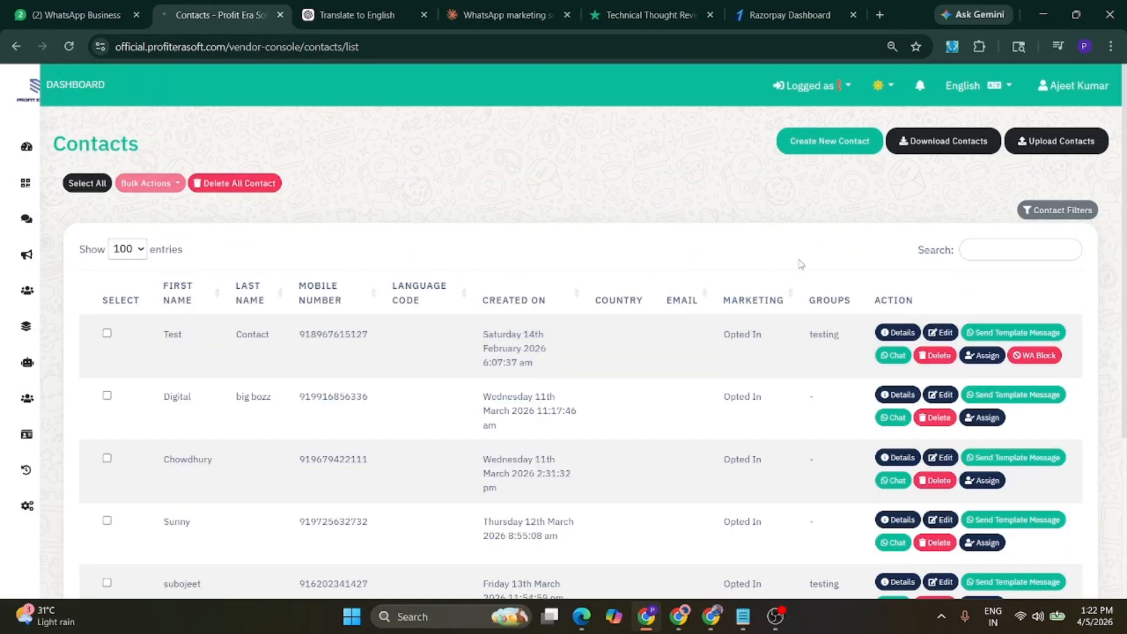
Inspect the contact upload dialog and the new contact form, closing each without saving
click(1043, 146)
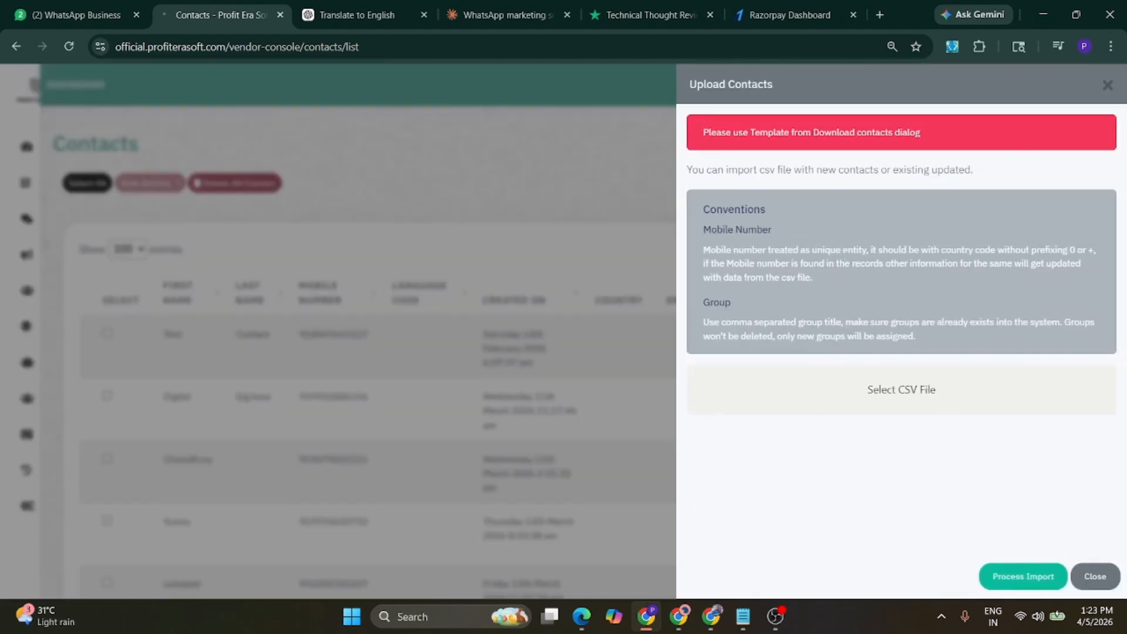
click(1095, 576)
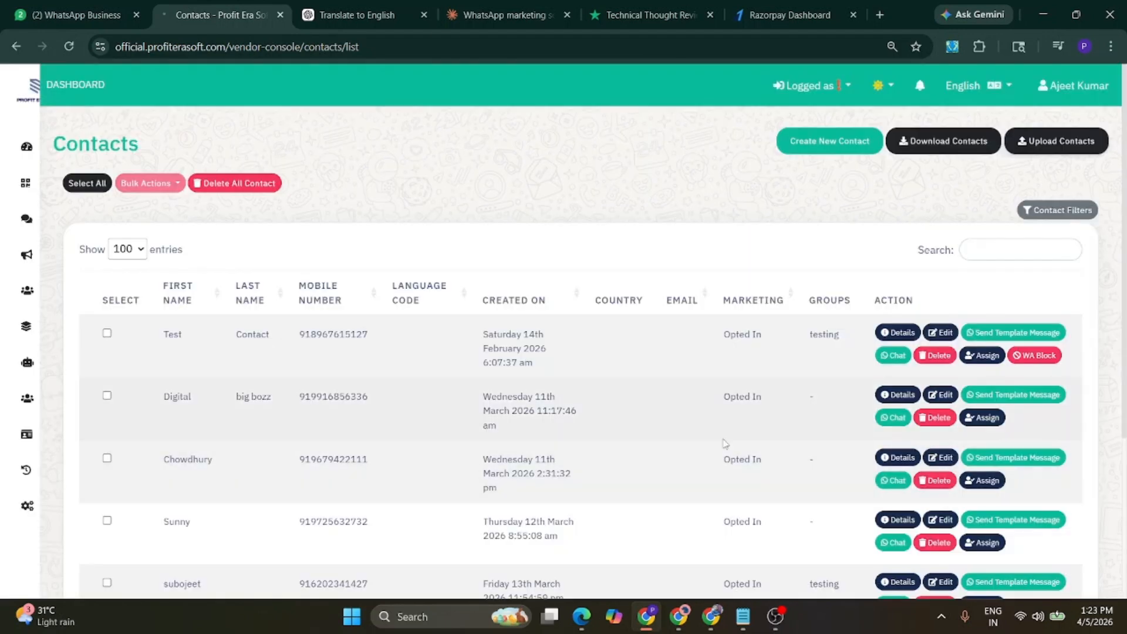
click(823, 143)
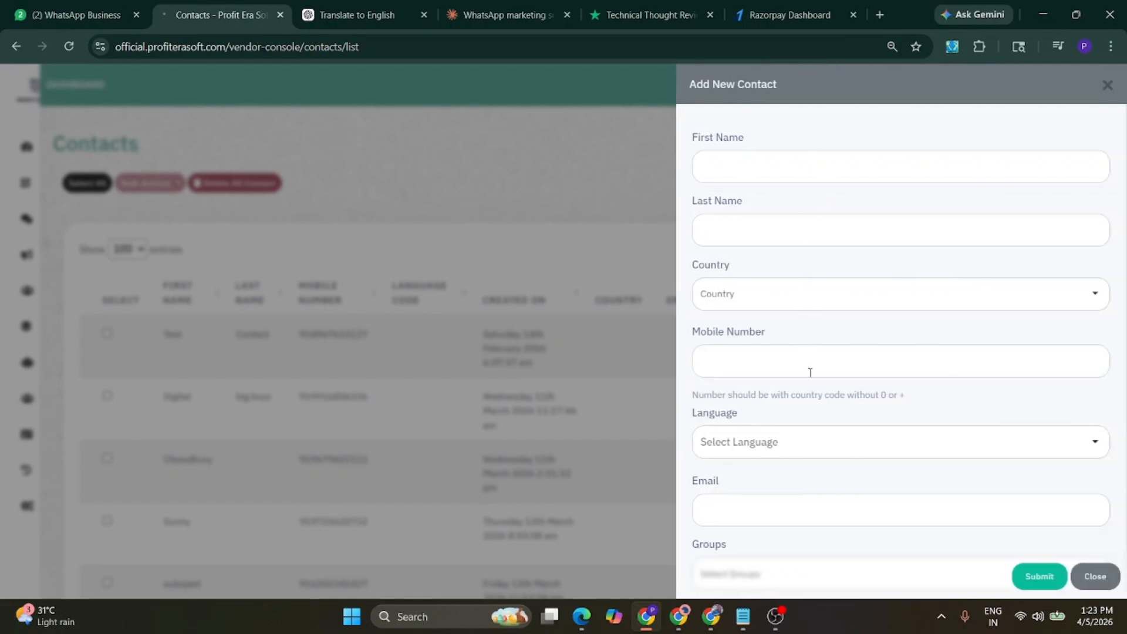
scroll(813, 411, down, 5)
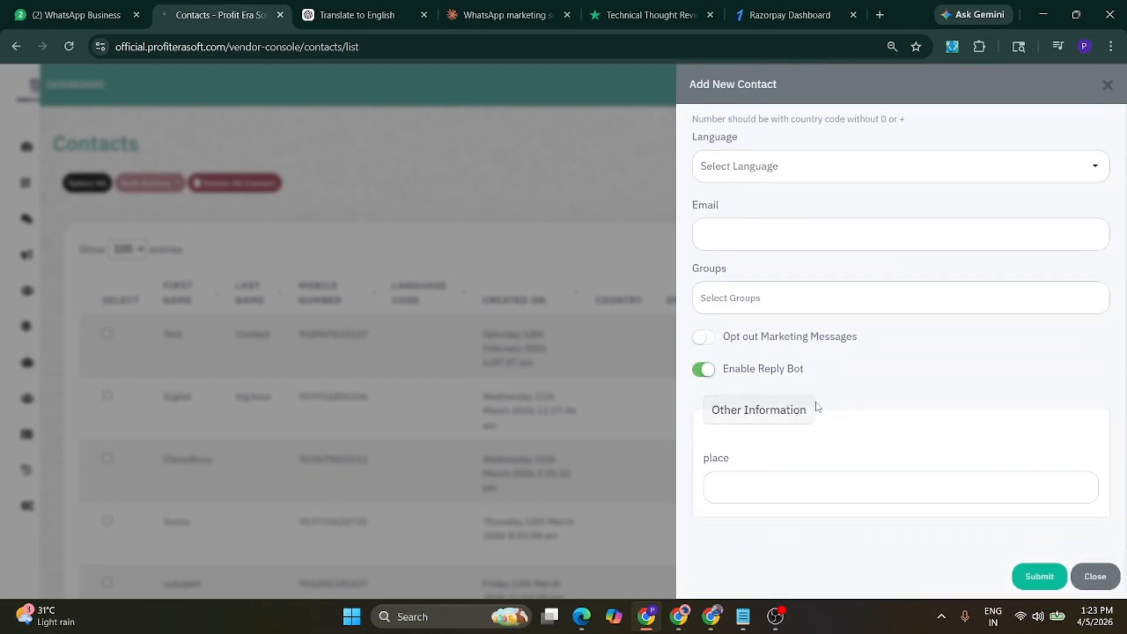
scroll(817, 407, up, 5)
scroll(886, 367, down, 5)
click(1097, 578)
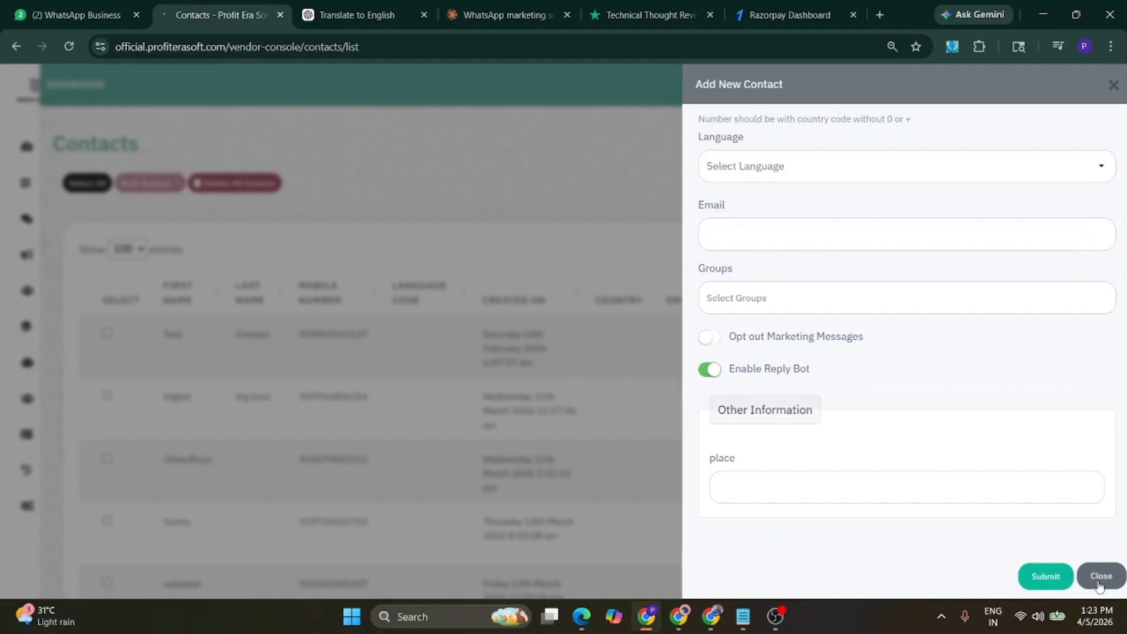
Open the WhatsApp templates list and start creating a new template
mouse_move(71, 303)
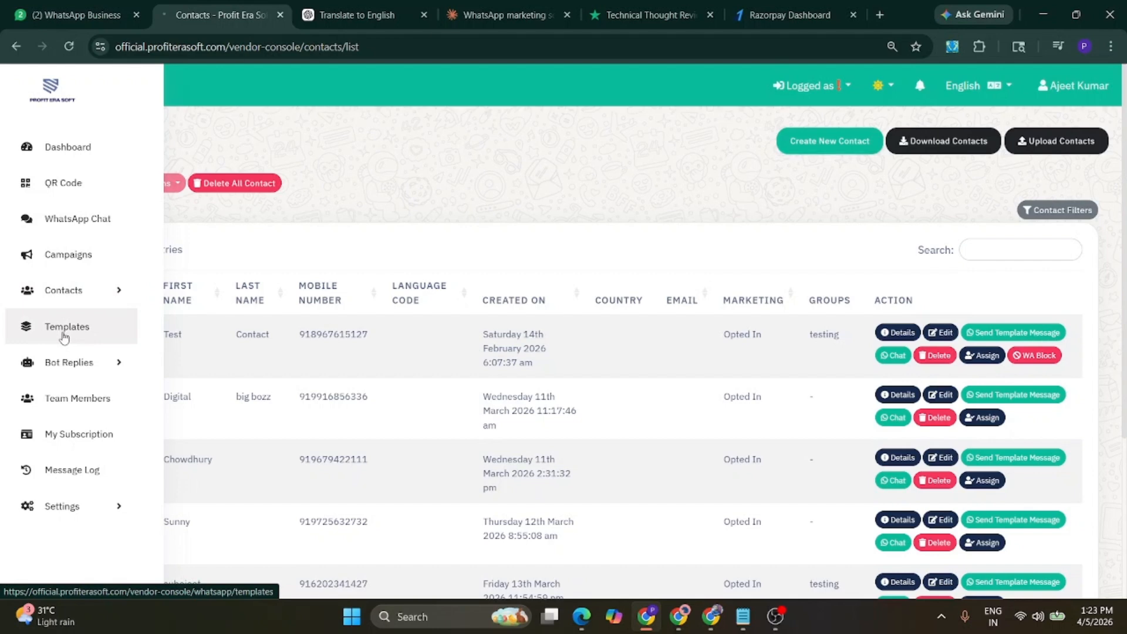
click(65, 337)
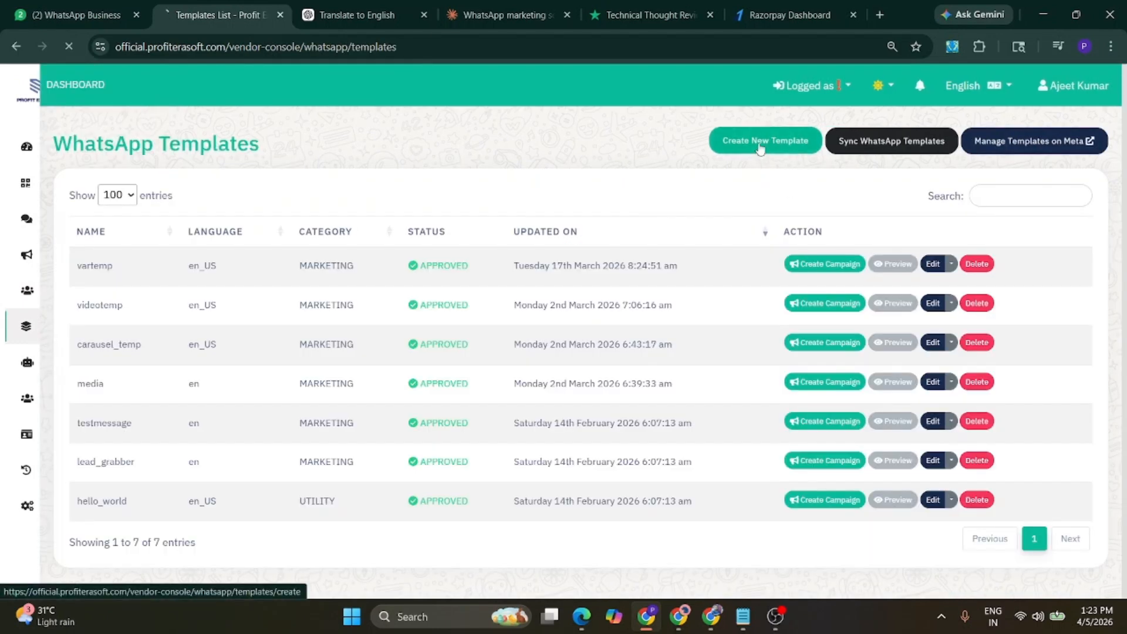
click(760, 149)
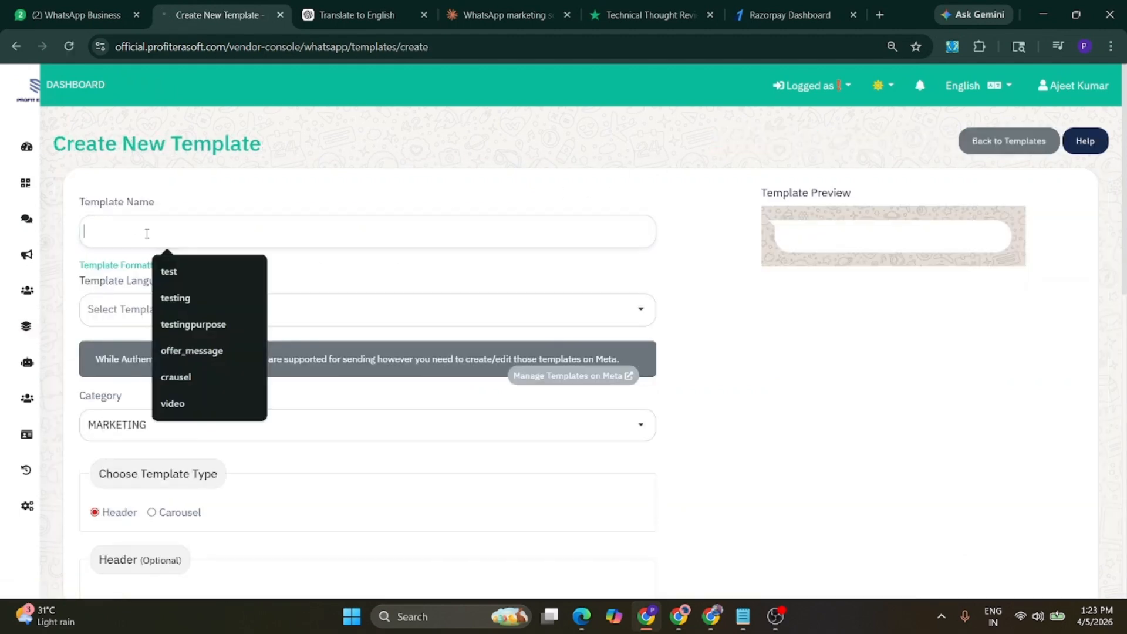
click(146, 233)
click(165, 202)
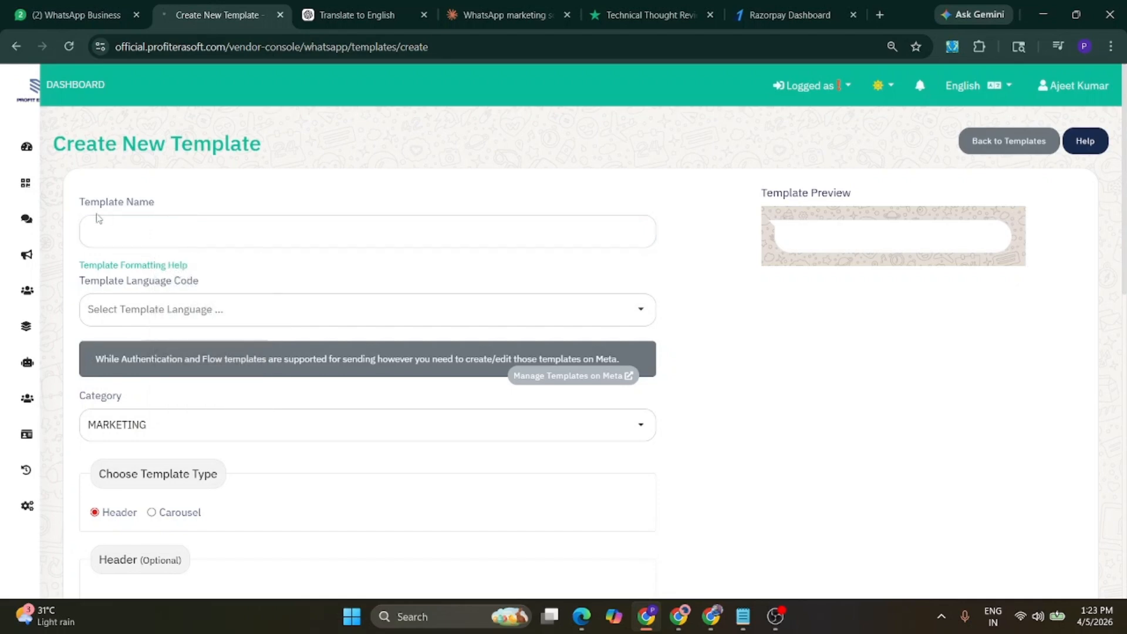
View the template language and category options, leaving the language unset and keeping MARKETING as the category
click(221, 309)
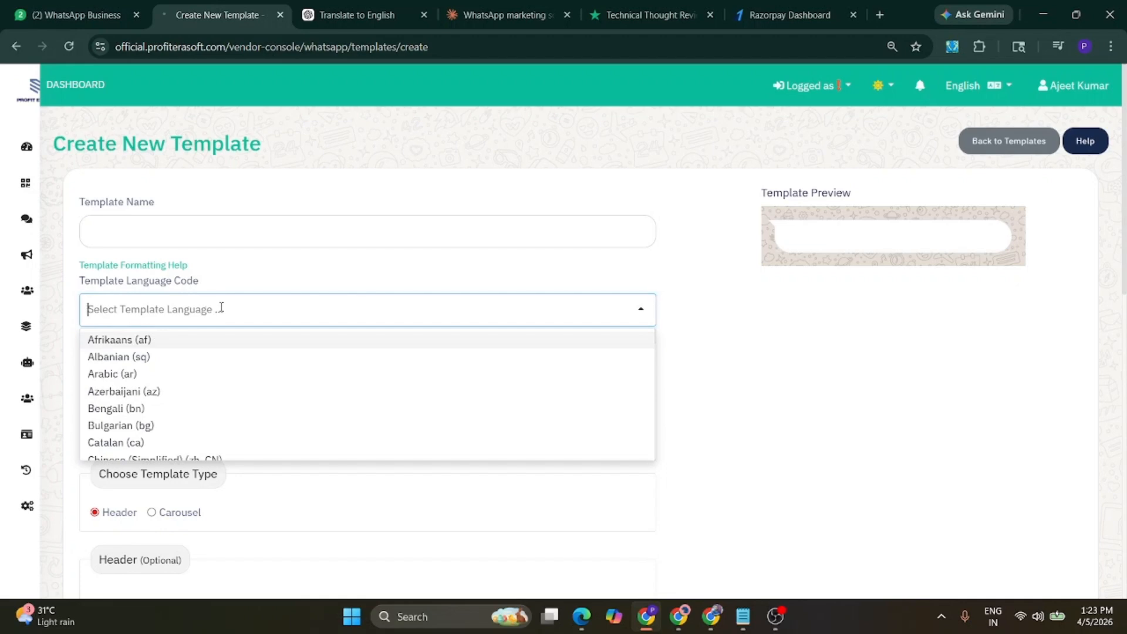
click(277, 266)
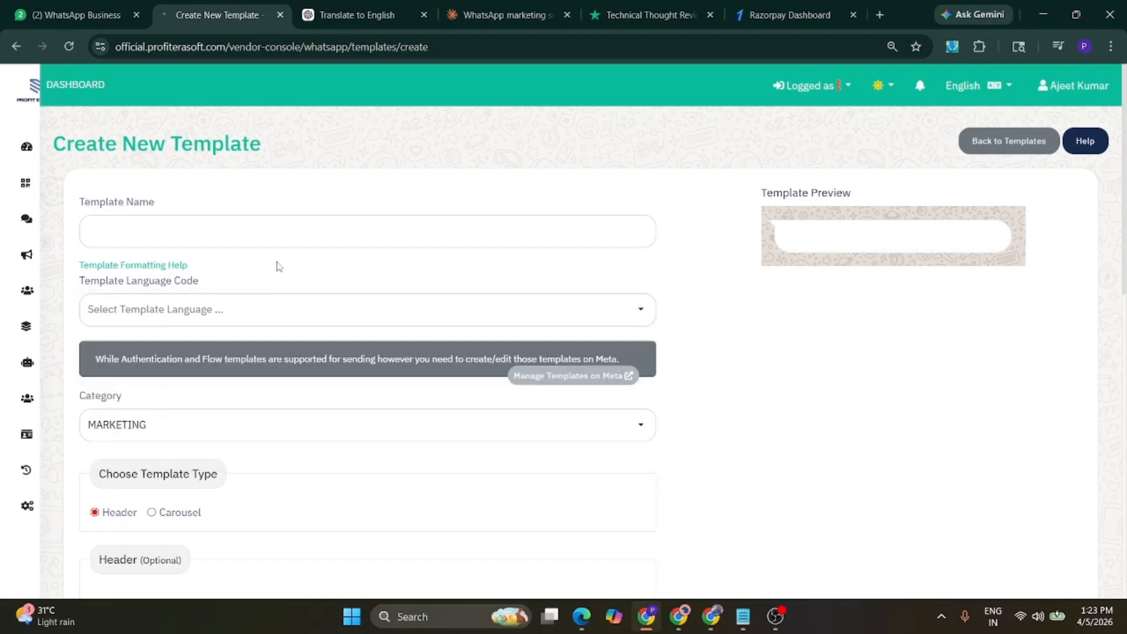
scroll(283, 263, down, 2)
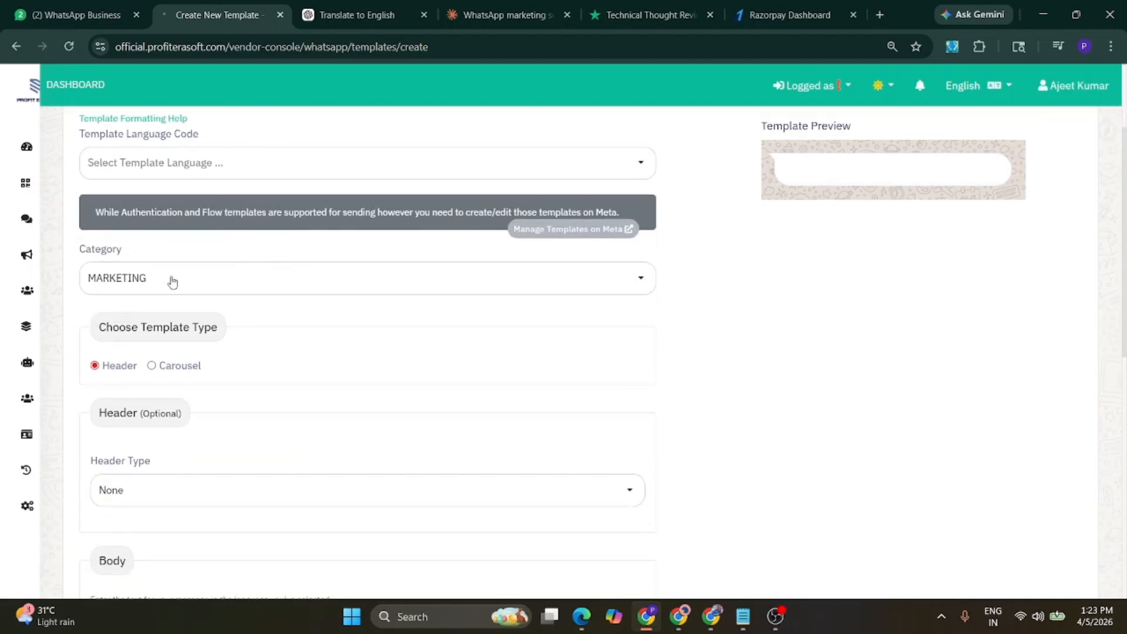
click(172, 276)
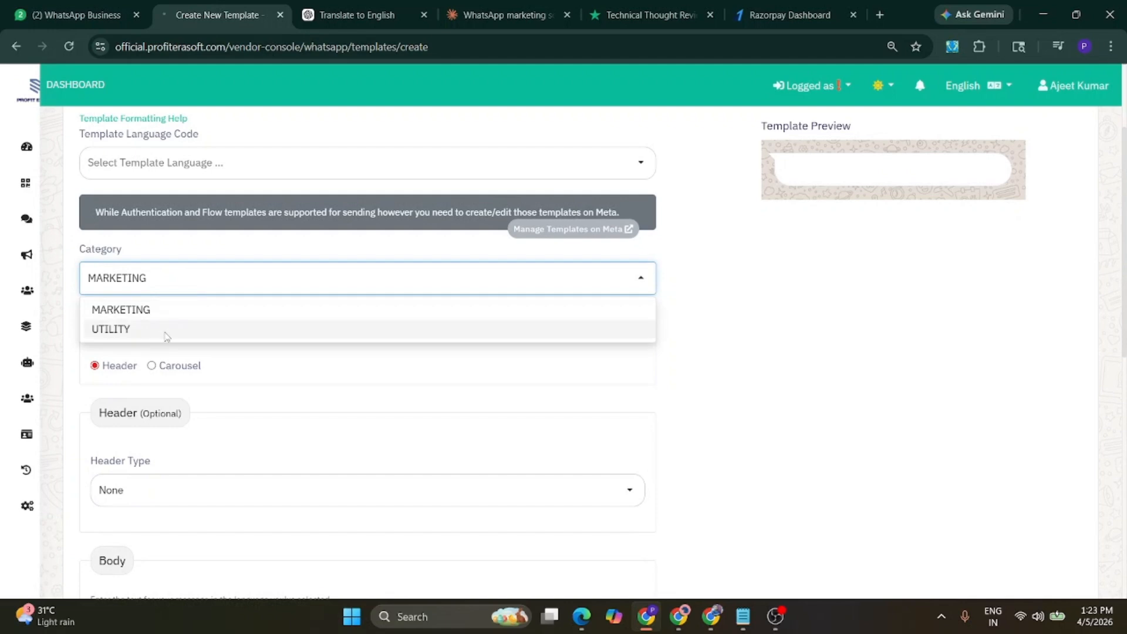
click(196, 312)
Set the template's header type to Image and enter "hgjhj" as the body text
scroll(327, 357, down, 3)
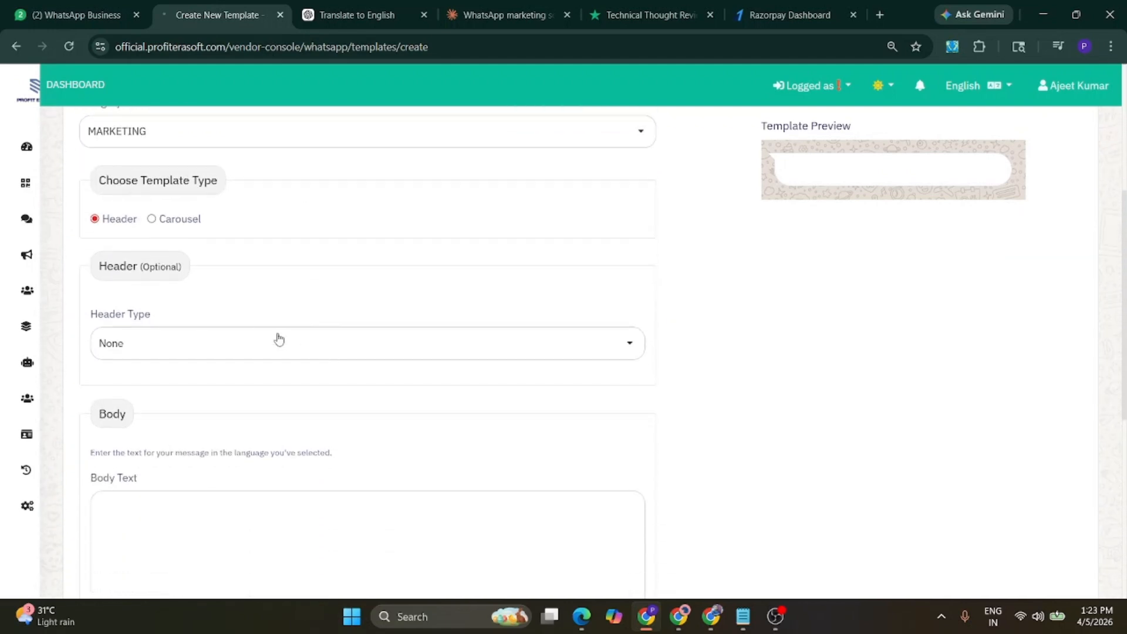
click(265, 342)
scroll(264, 338, down, 4)
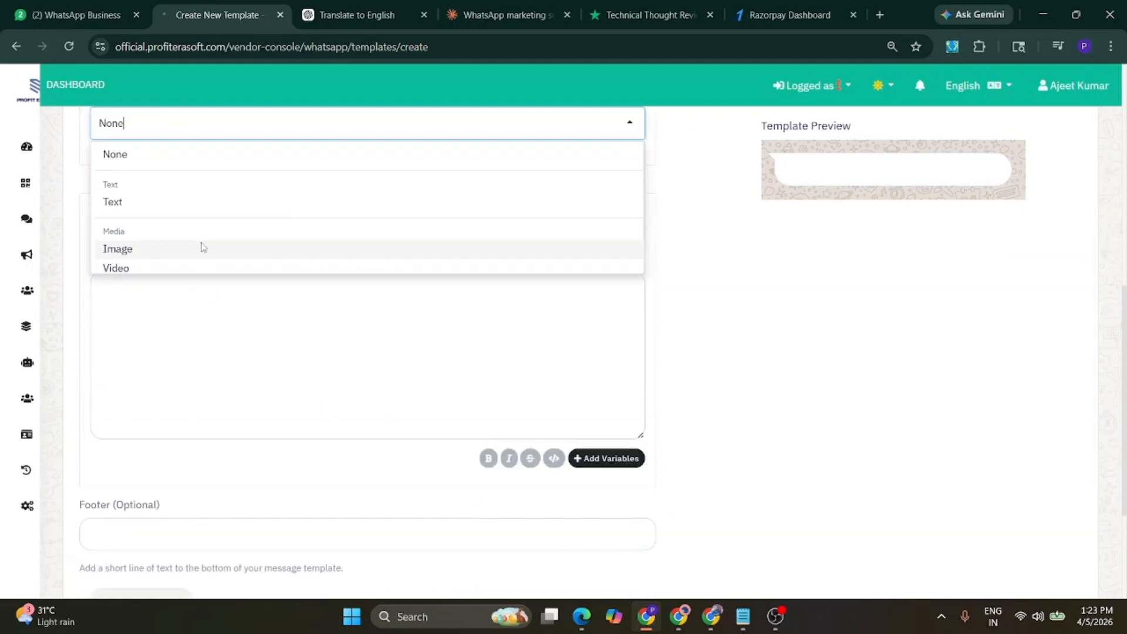
scroll(210, 223, down, 1)
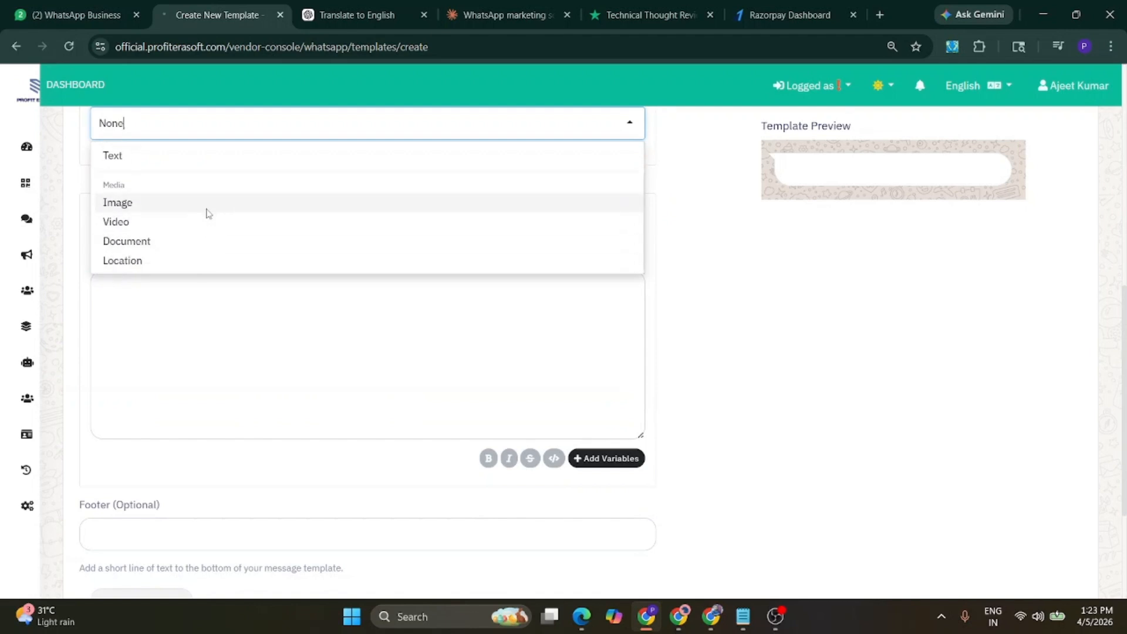
click(207, 207)
scroll(240, 279, down, 3)
click(200, 256)
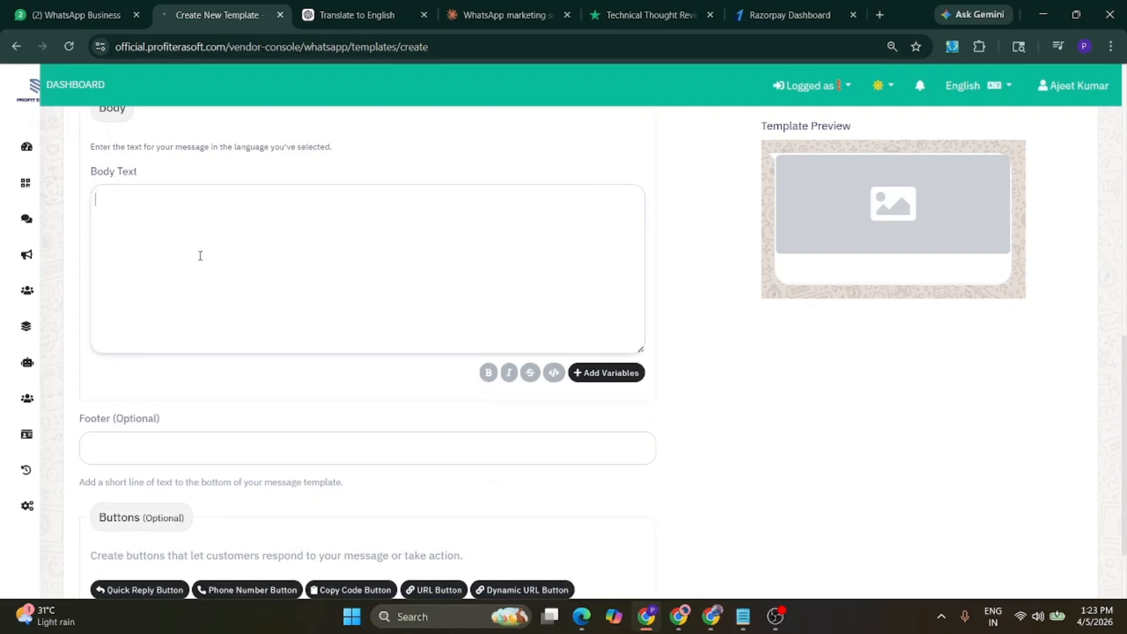
text(hgjhj)
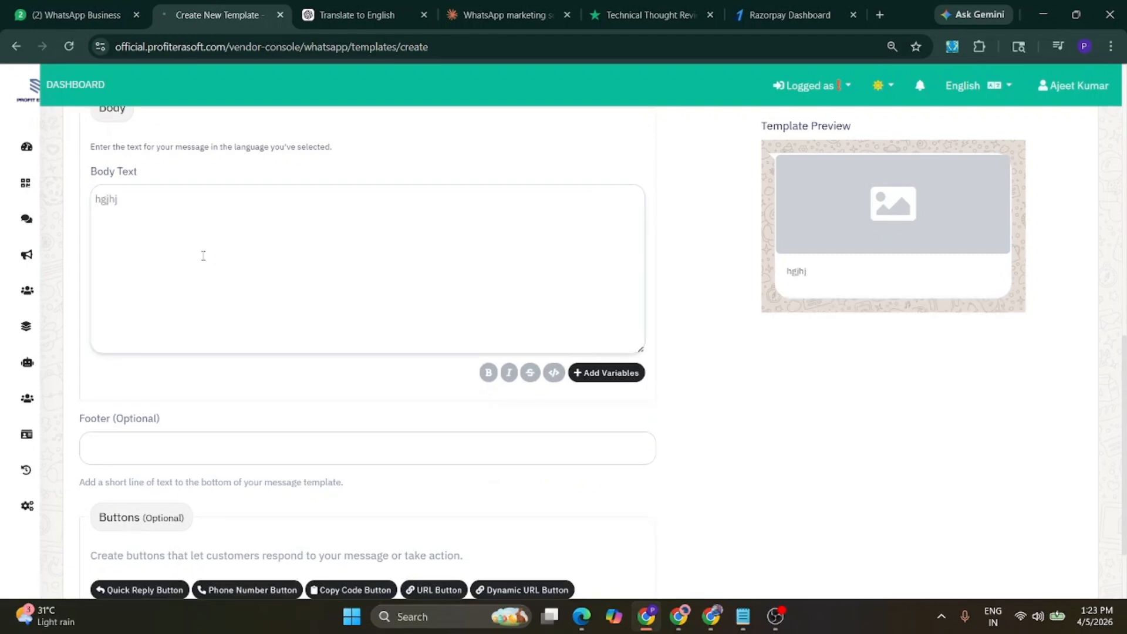
Add a URL button, a phone number button and a quick reply button to the template
scroll(203, 255, down, 2)
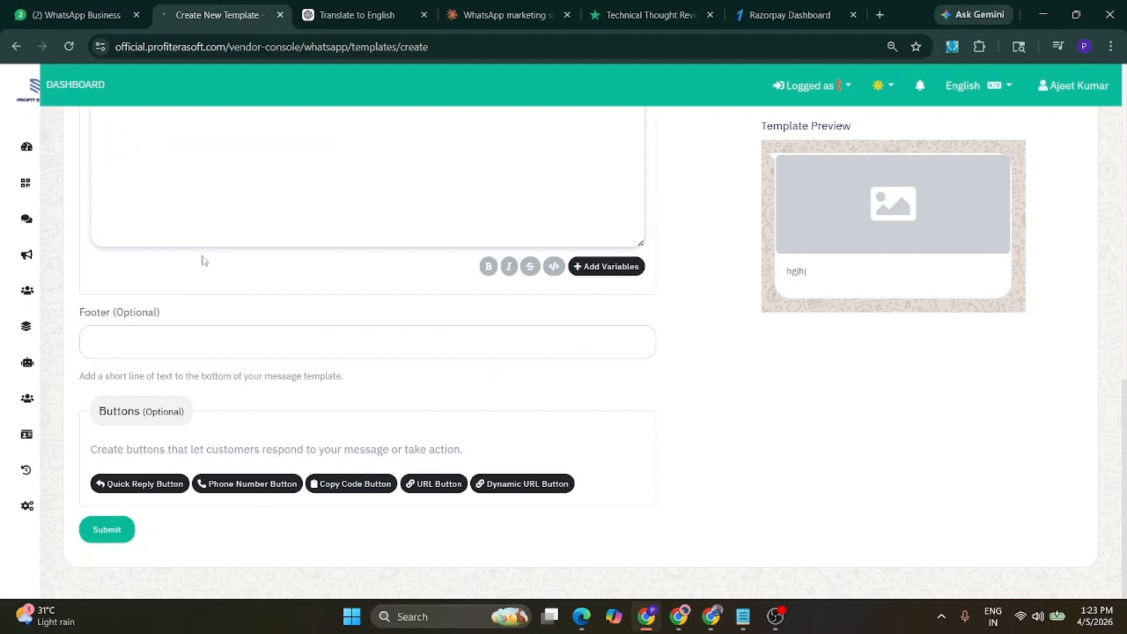
click(439, 484)
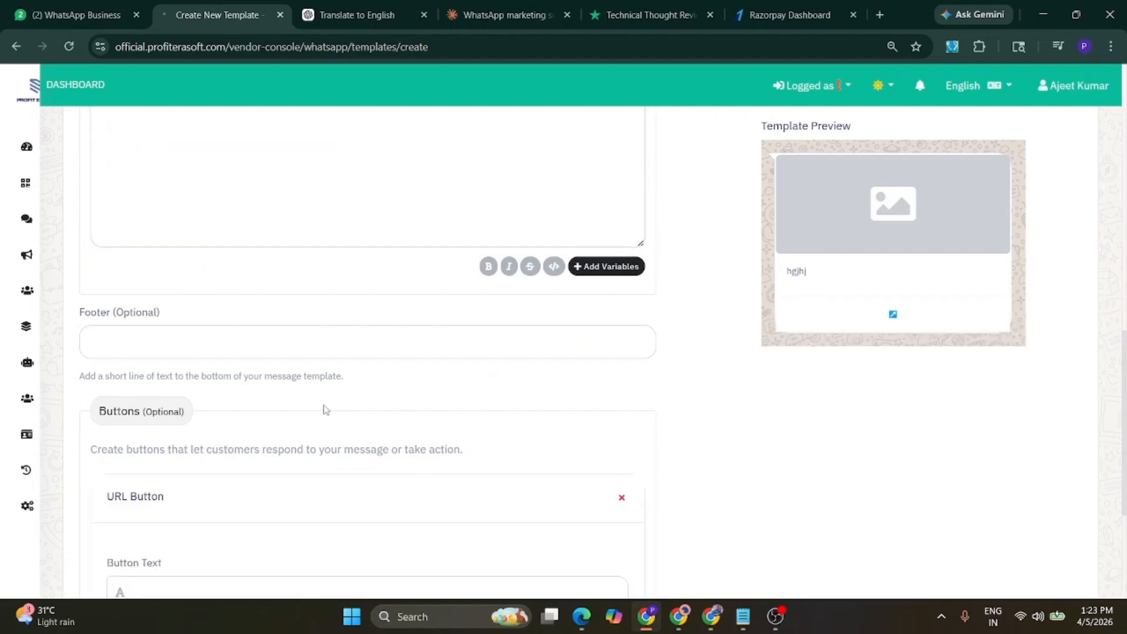
click(252, 484)
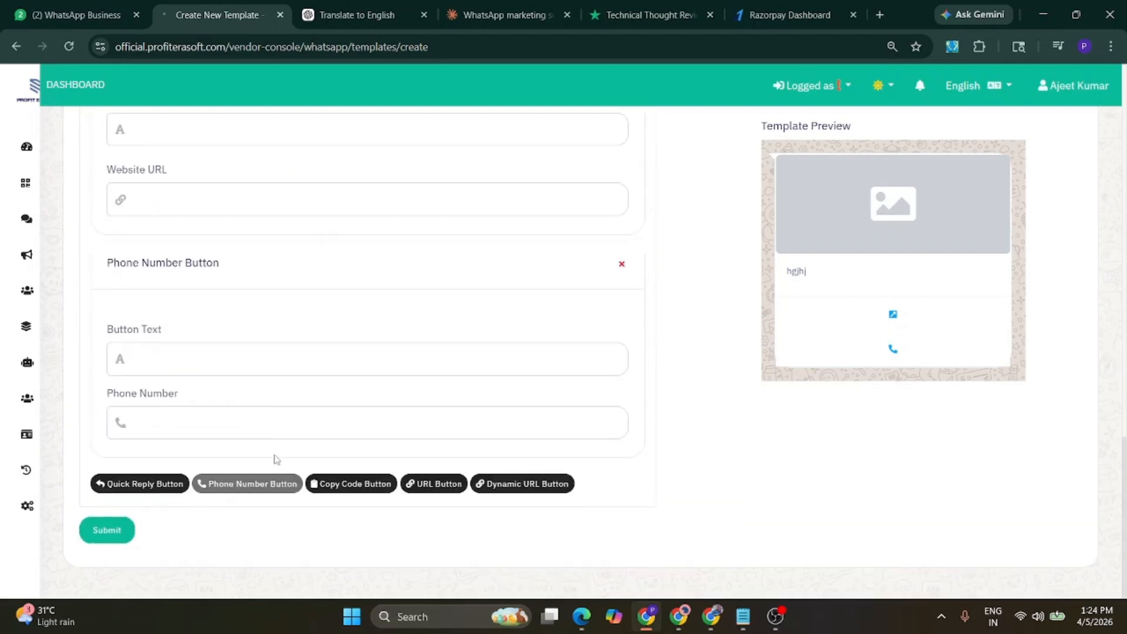
click(144, 483)
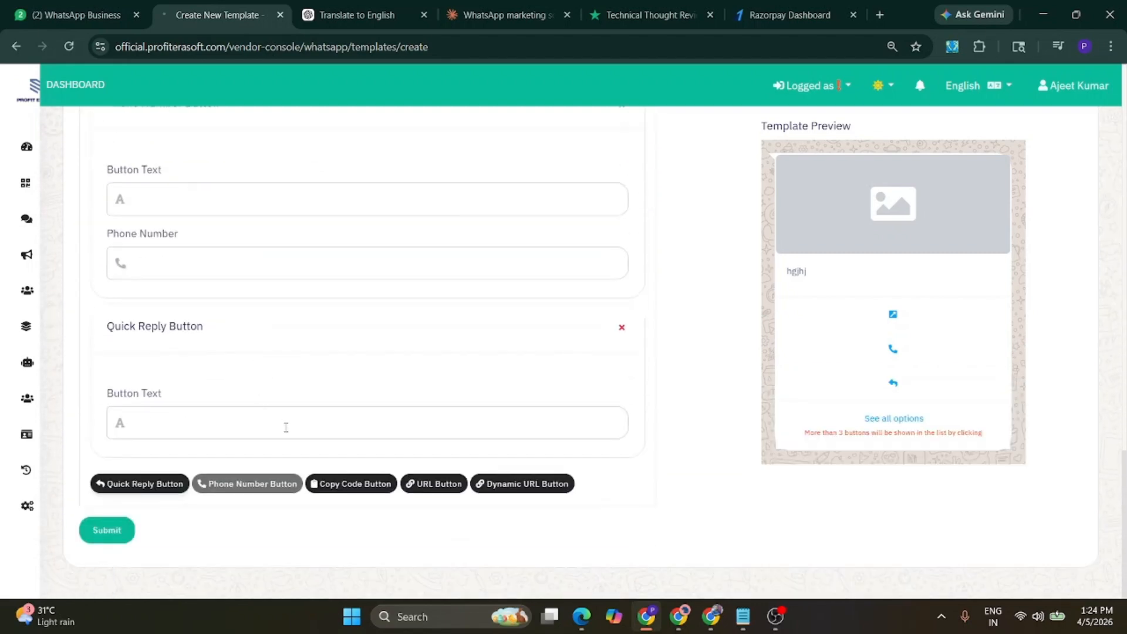
Switch the template type to Carousel and enter "fdgfhgjhkj" as its main body text
scroll(286, 425, up, 3)
scroll(286, 427, up, 15)
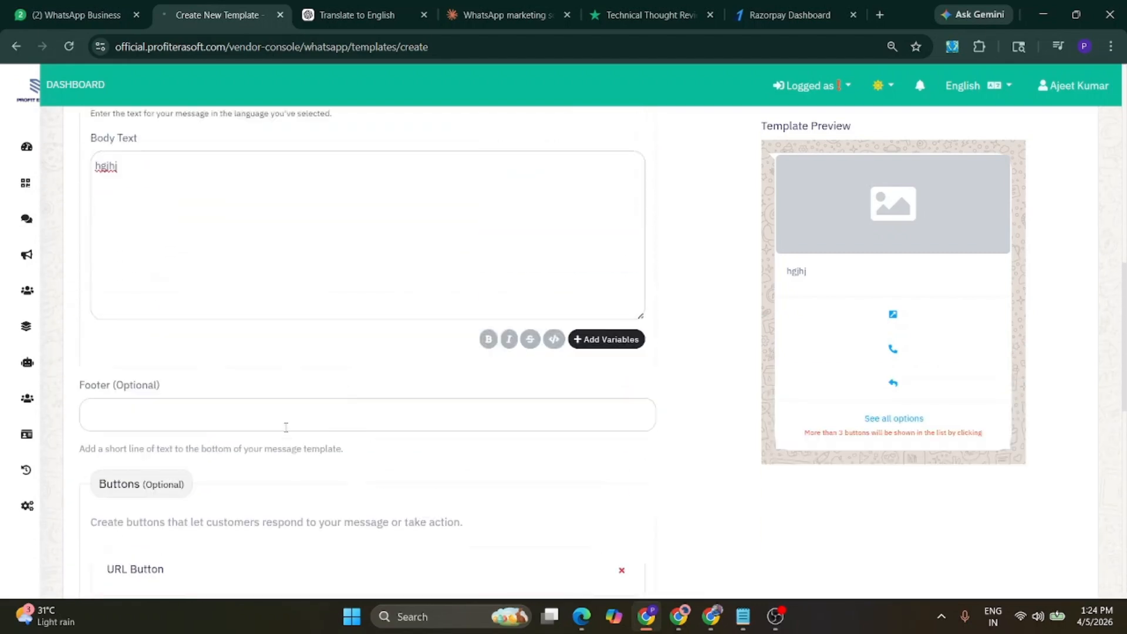
scroll(286, 427, up, 5)
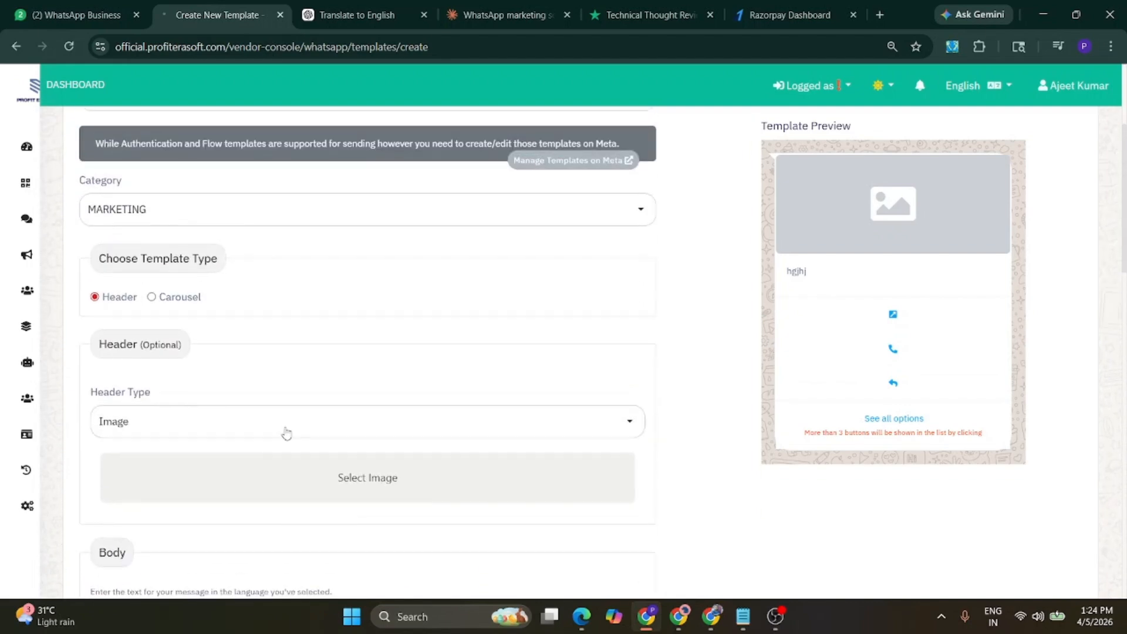
scroll(283, 397, down, 3)
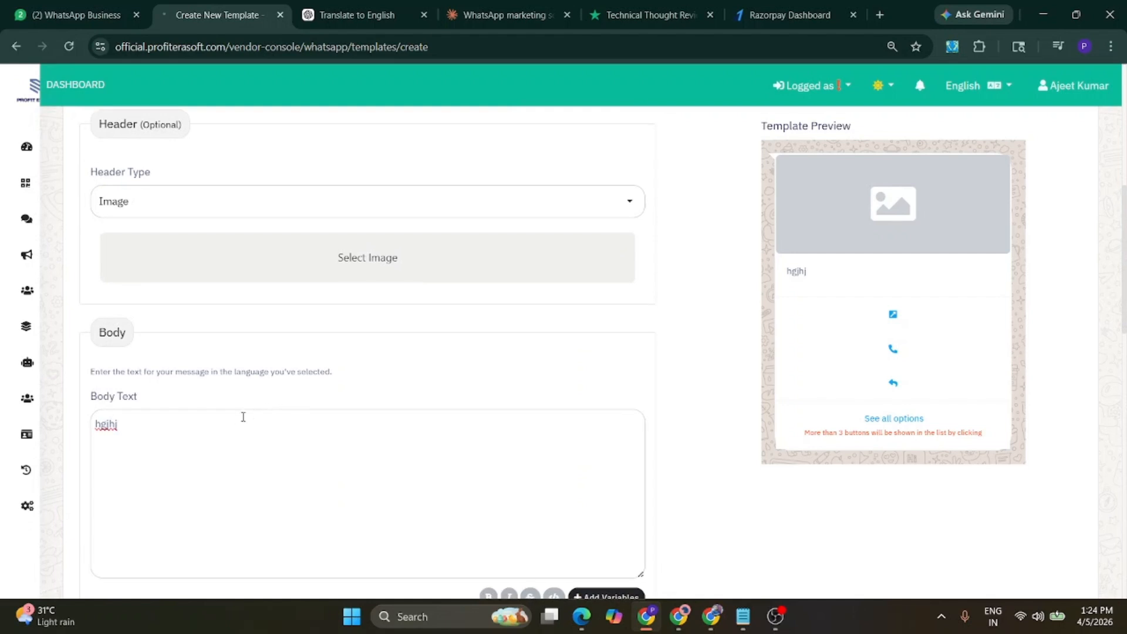
scroll(241, 418, down, 1)
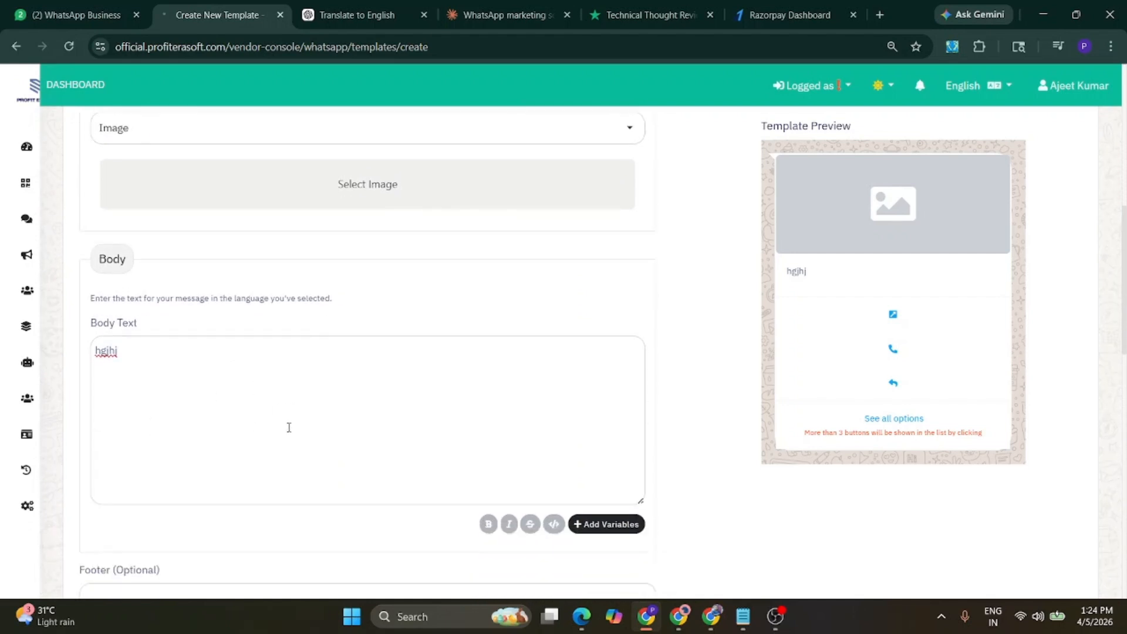
scroll(289, 428, up, 3)
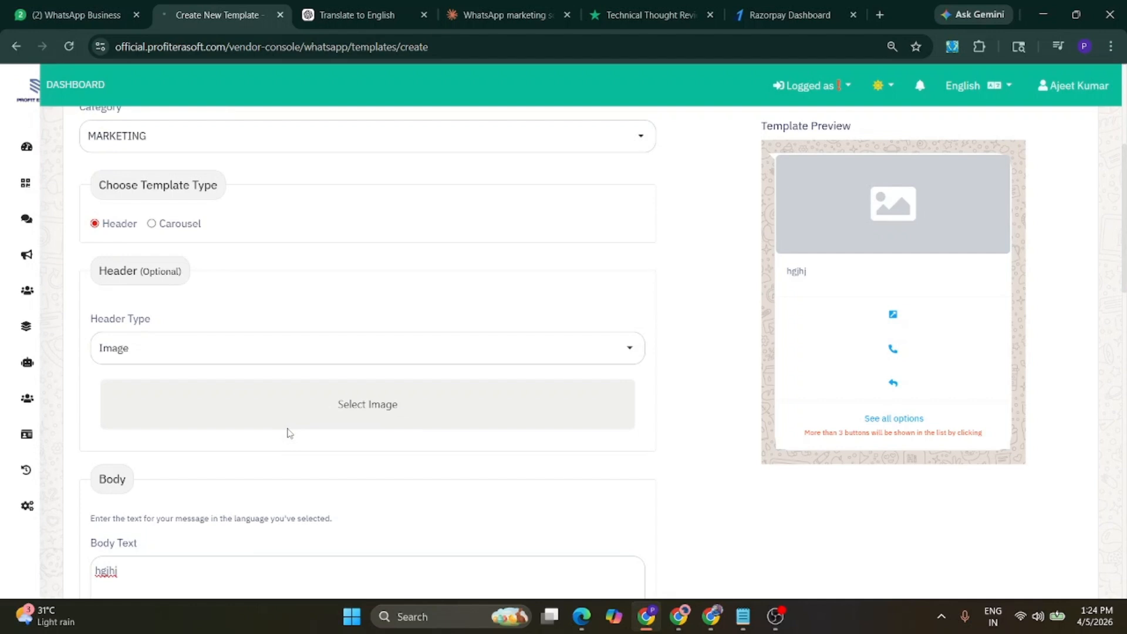
click(151, 224)
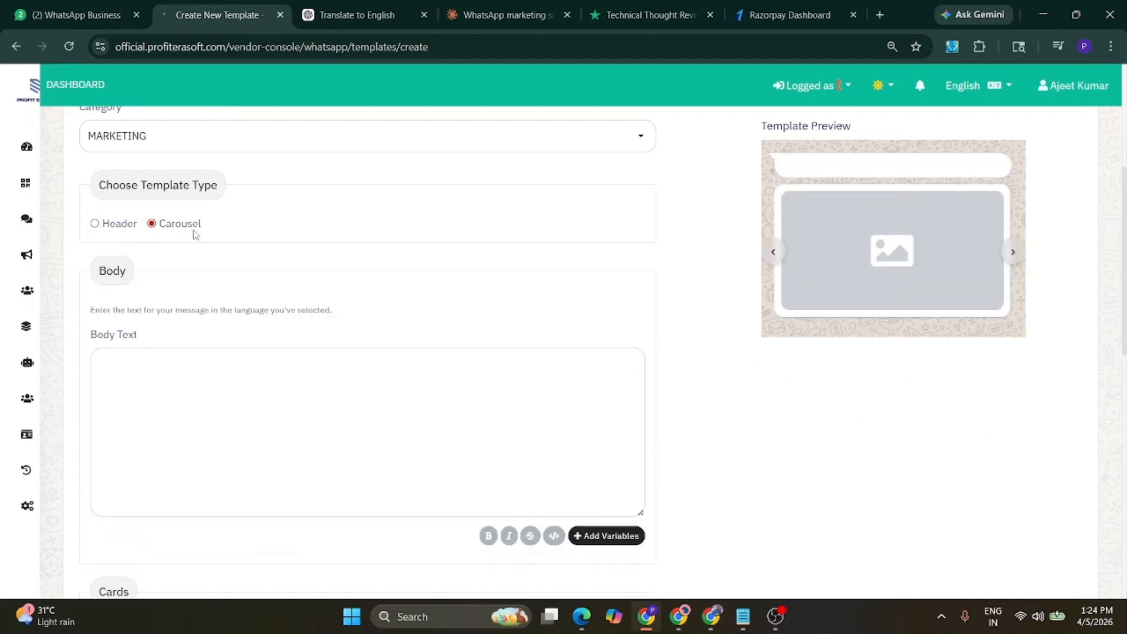
scroll(194, 235, down, 2)
scroll(196, 267, up, 1)
click(246, 339)
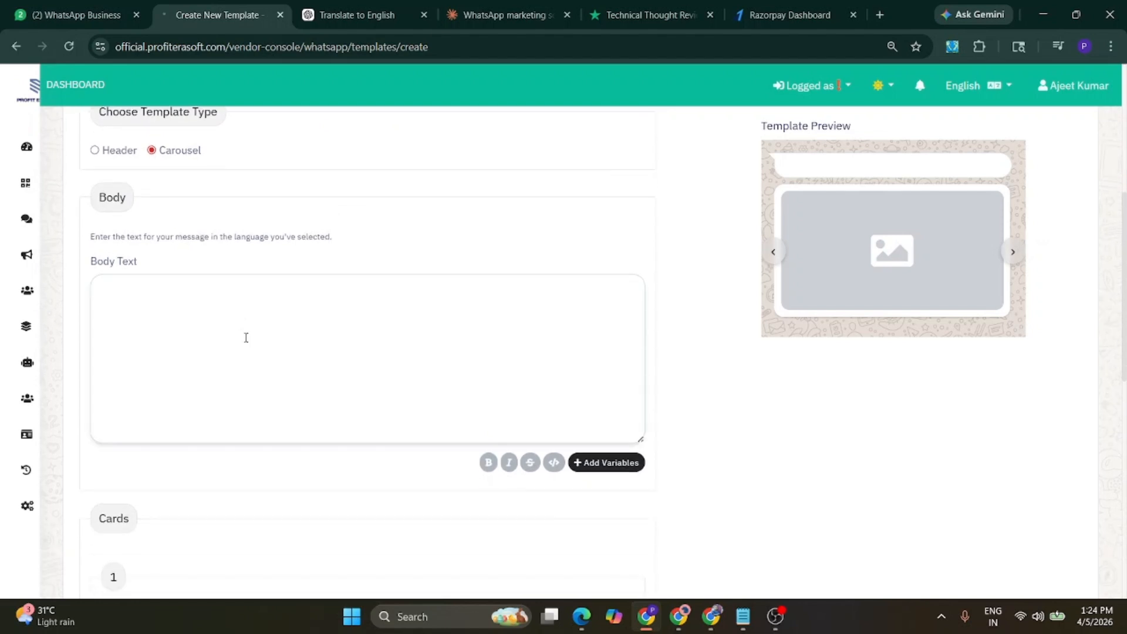
text(fdgfhgjhkj)
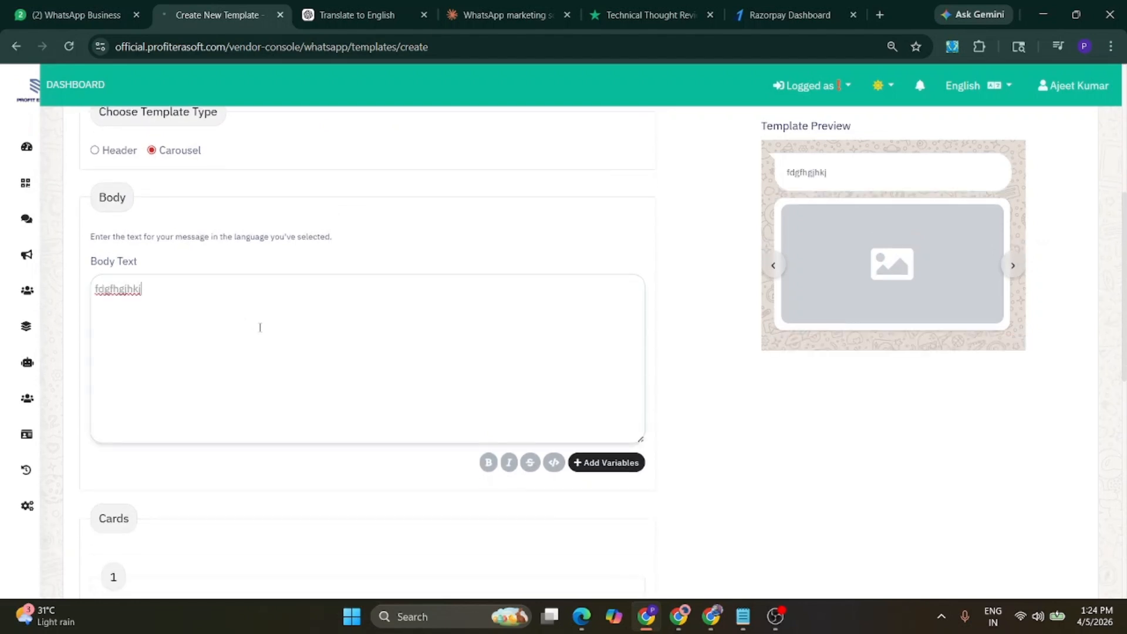
Try the Video header on card 1, return it to Image, and upload "WhatsApp Image 2025-07-06 at 7.07.12 PM (1)"
scroll(258, 326, down, 3)
scroll(261, 332, down, 2)
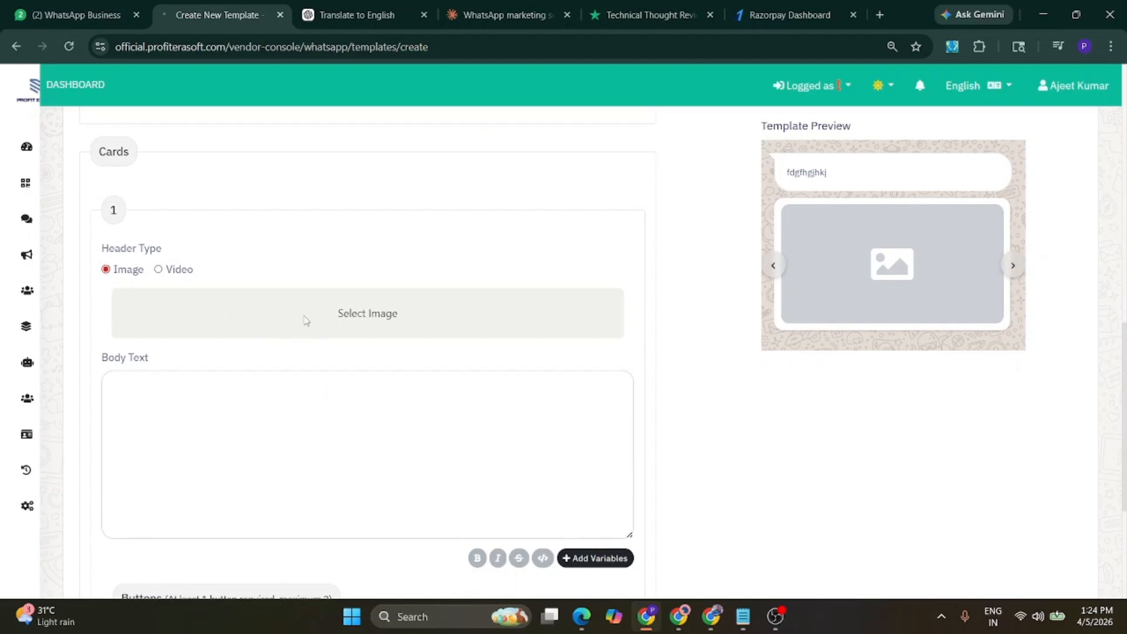
click(159, 268)
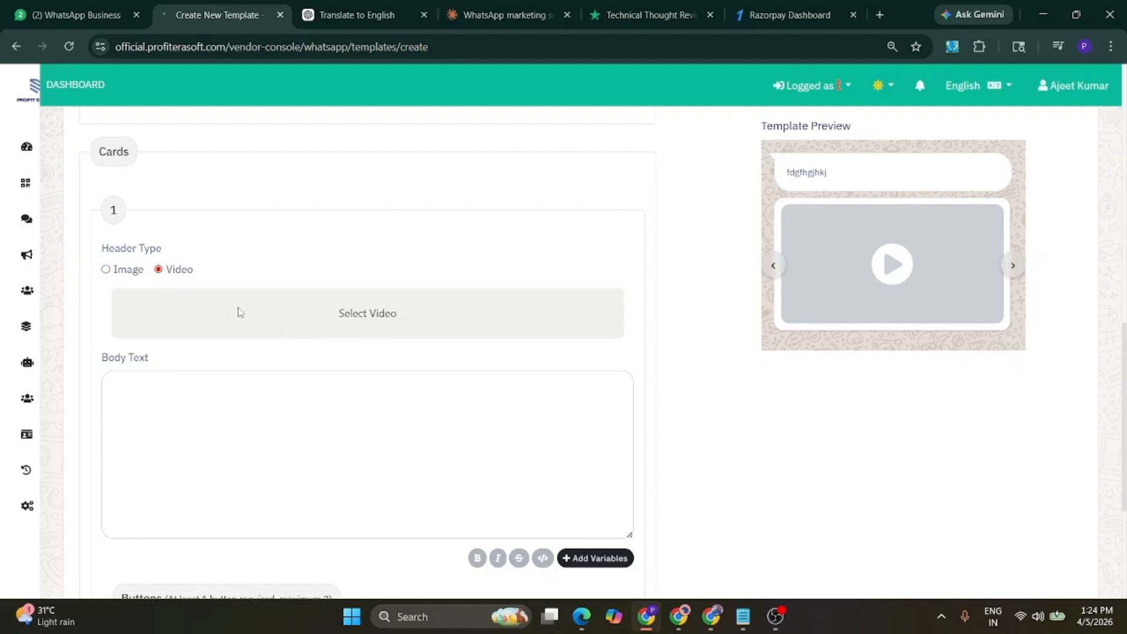
click(107, 269)
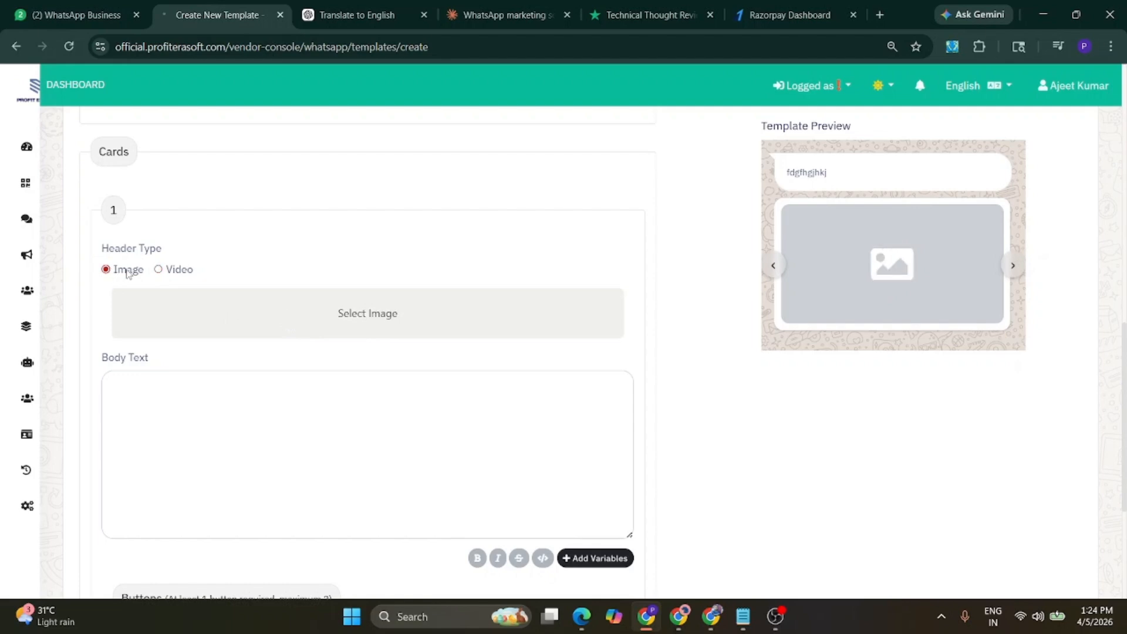
click(350, 324)
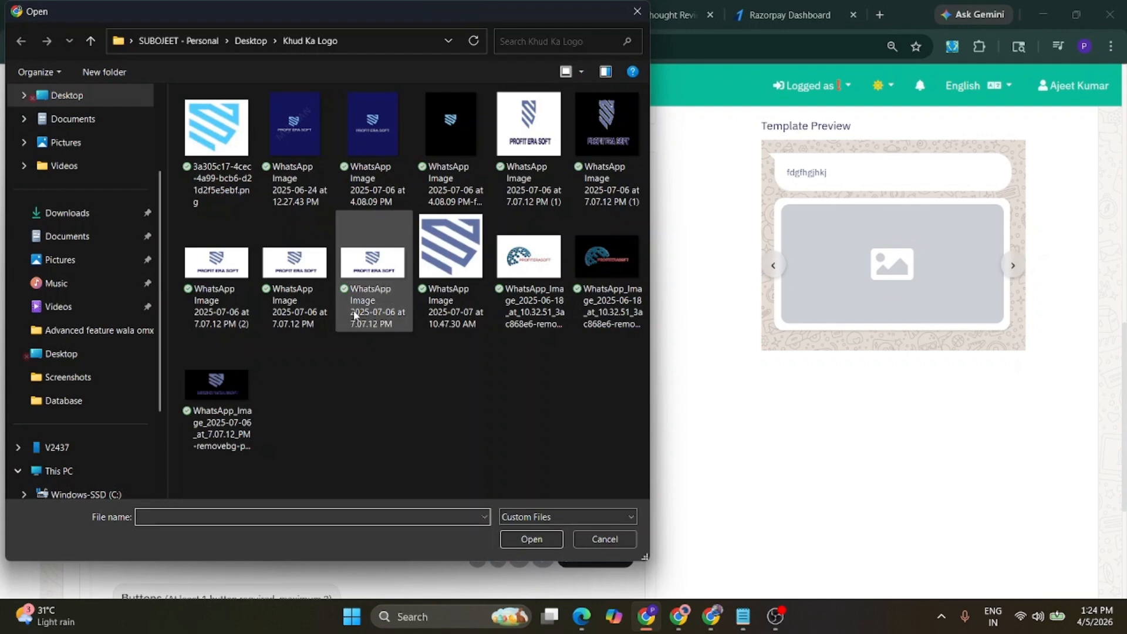
click(526, 179)
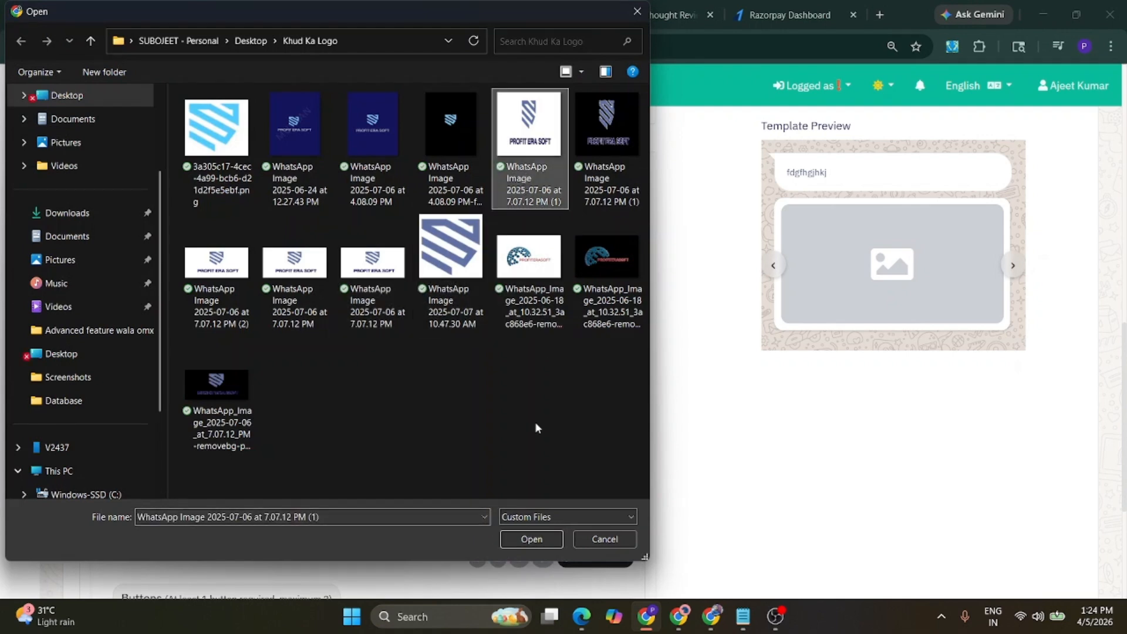
click(531, 539)
Enter "trytuyiu" as the body text of carousel card 1
scroll(362, 487, down, 3)
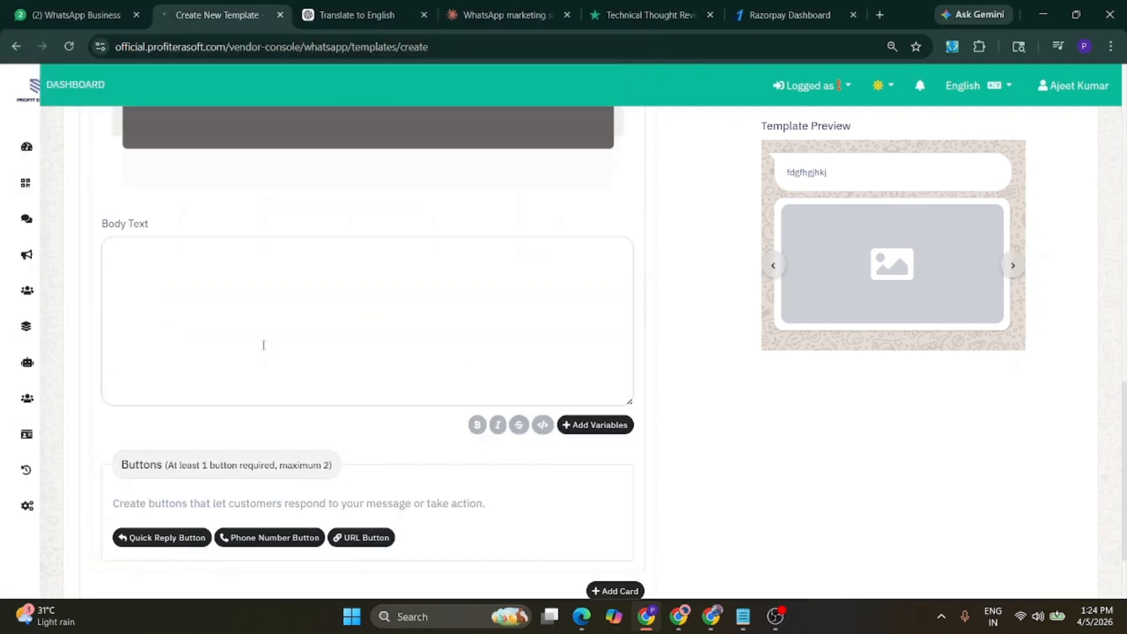
click(241, 288)
text(trytuyiu)
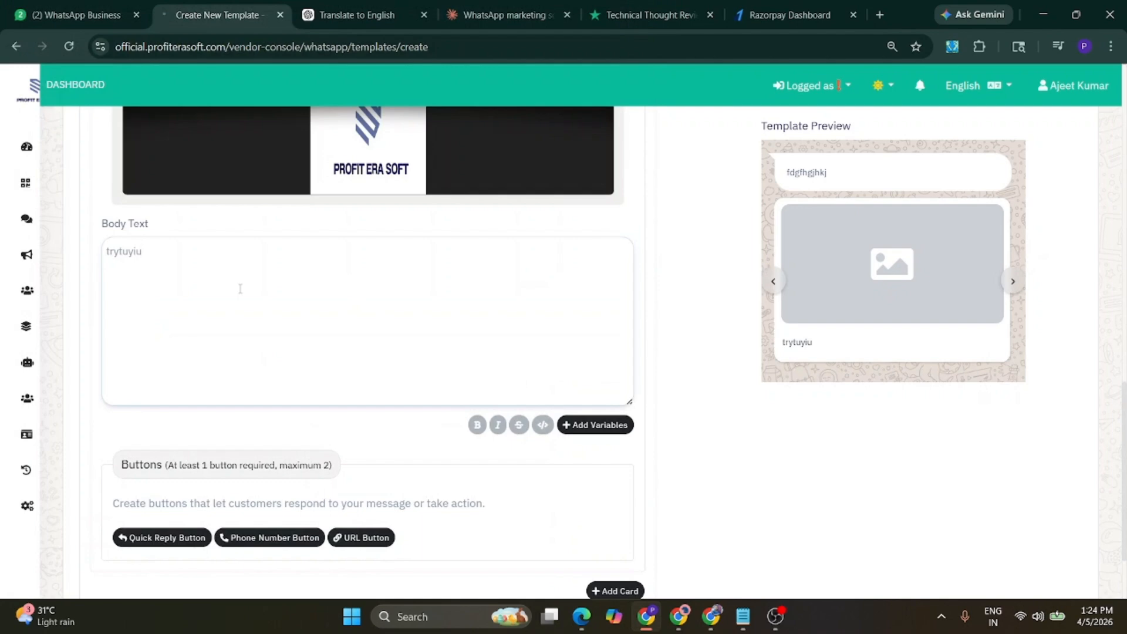
Check the button limit for card 1, and add a second carousel card with a Video header
scroll(240, 289, down, 2)
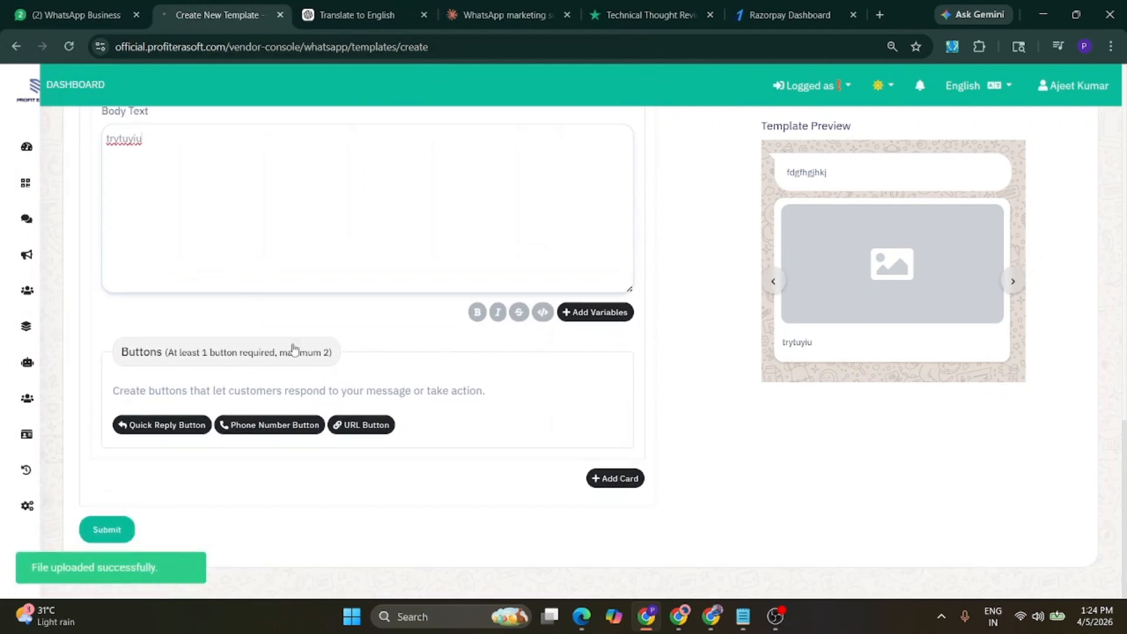
drag(280, 352, 335, 359)
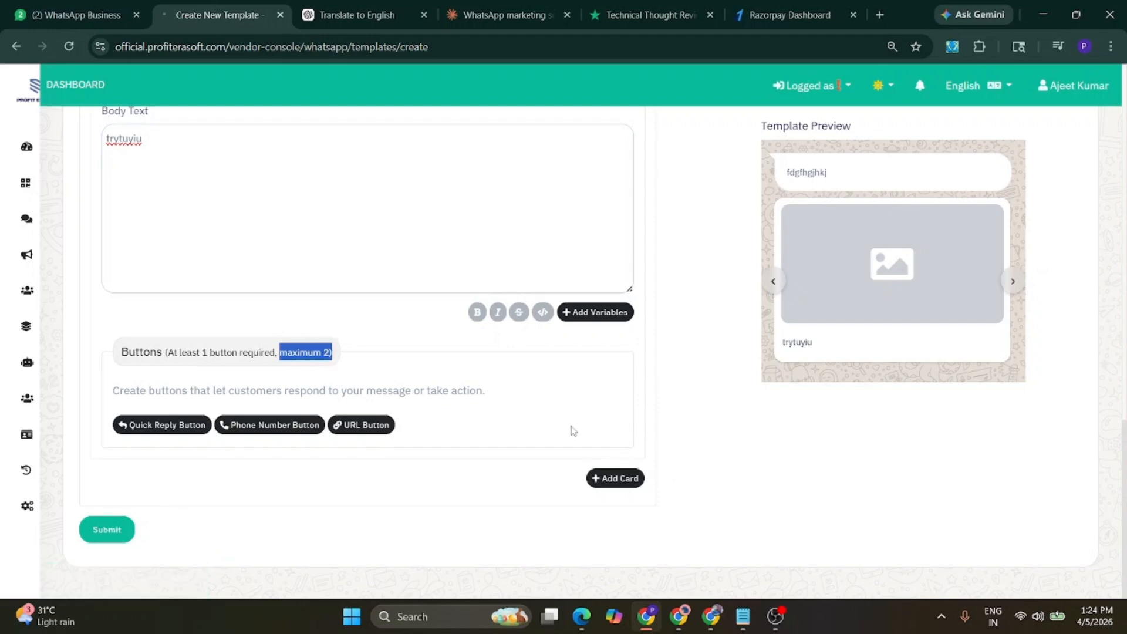
click(624, 479)
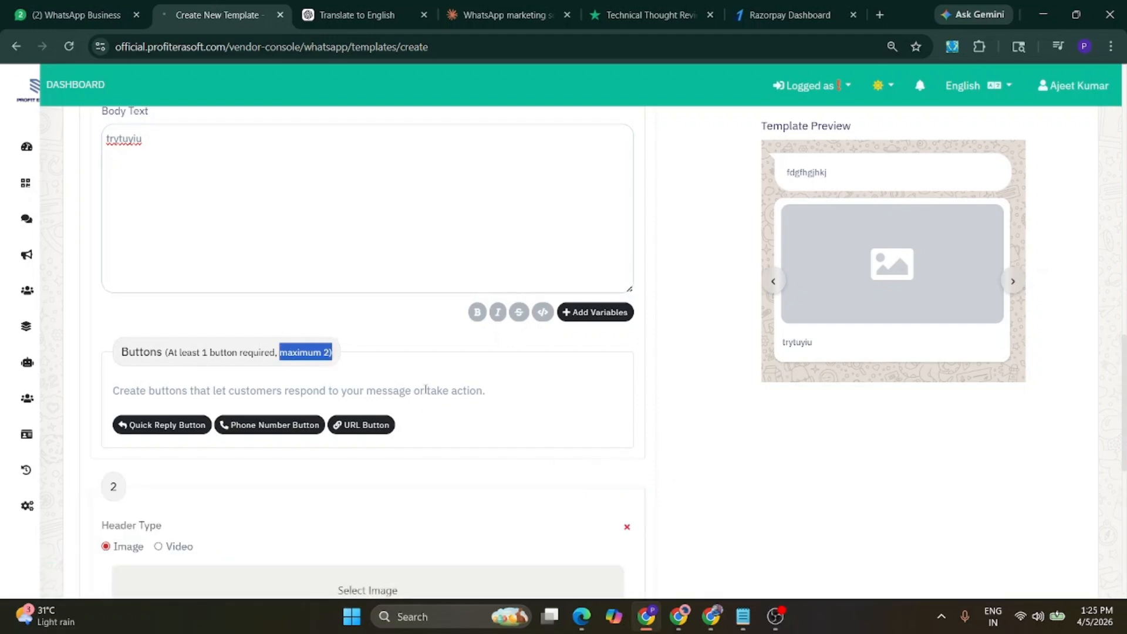
click(158, 254)
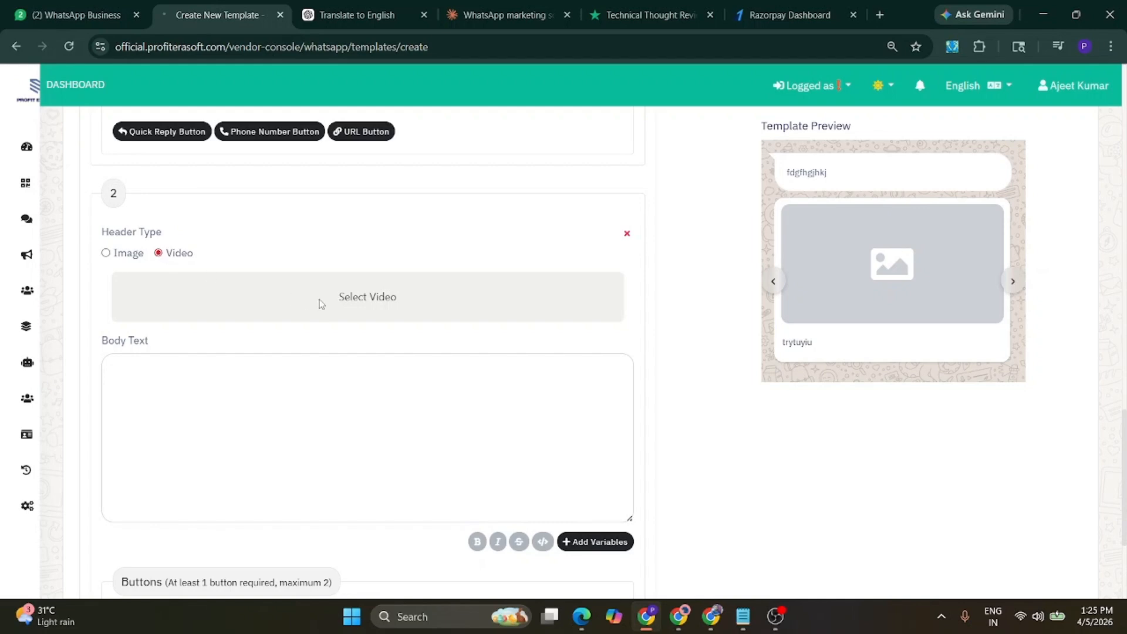
Leave the new template form without submitting it and return to the WhatsApp templates list
scroll(325, 299, down, 3)
scroll(346, 308, up, 20)
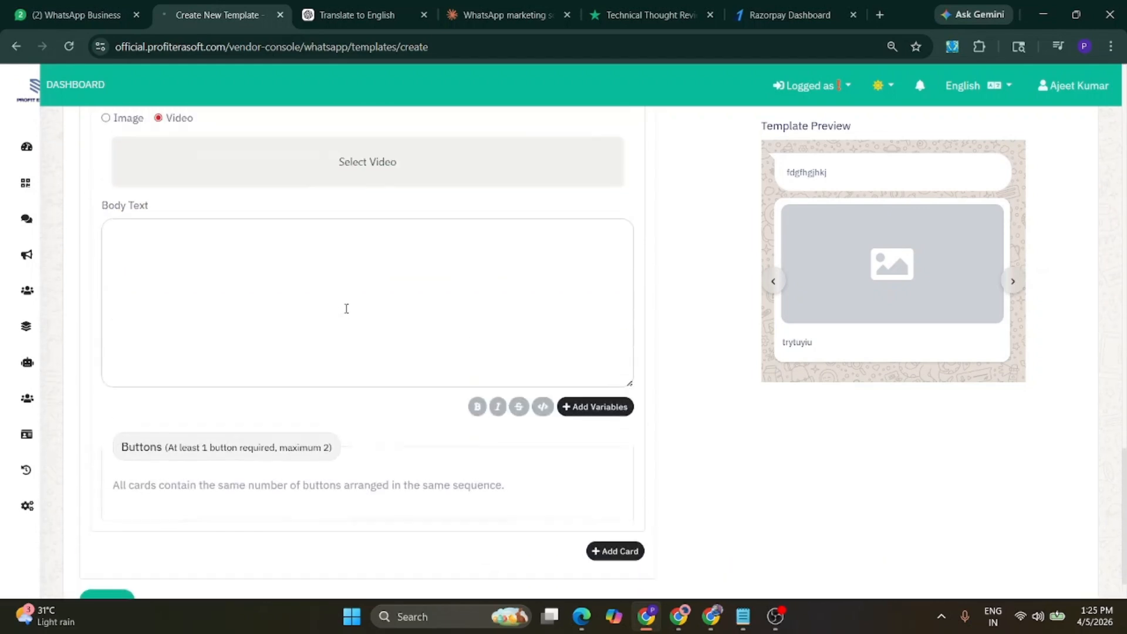
scroll(432, 351, up, 4)
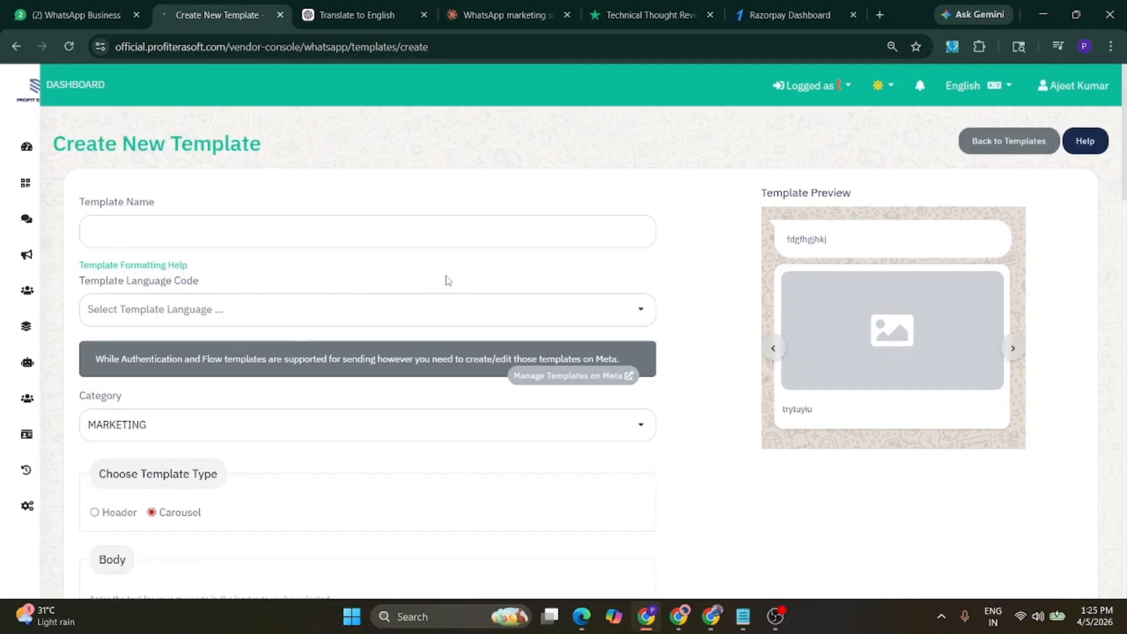
click(996, 147)
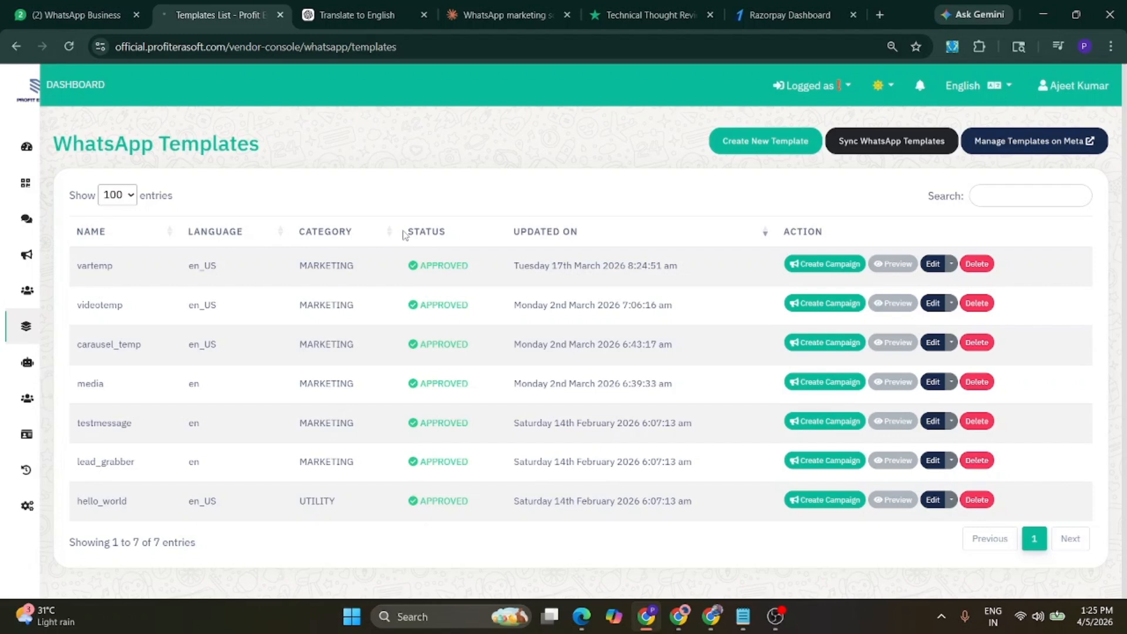
Start a new campaign from the approved hello_world template and enter "gfhgjh" as the campaign title
drag(404, 232, 454, 235)
click(429, 498)
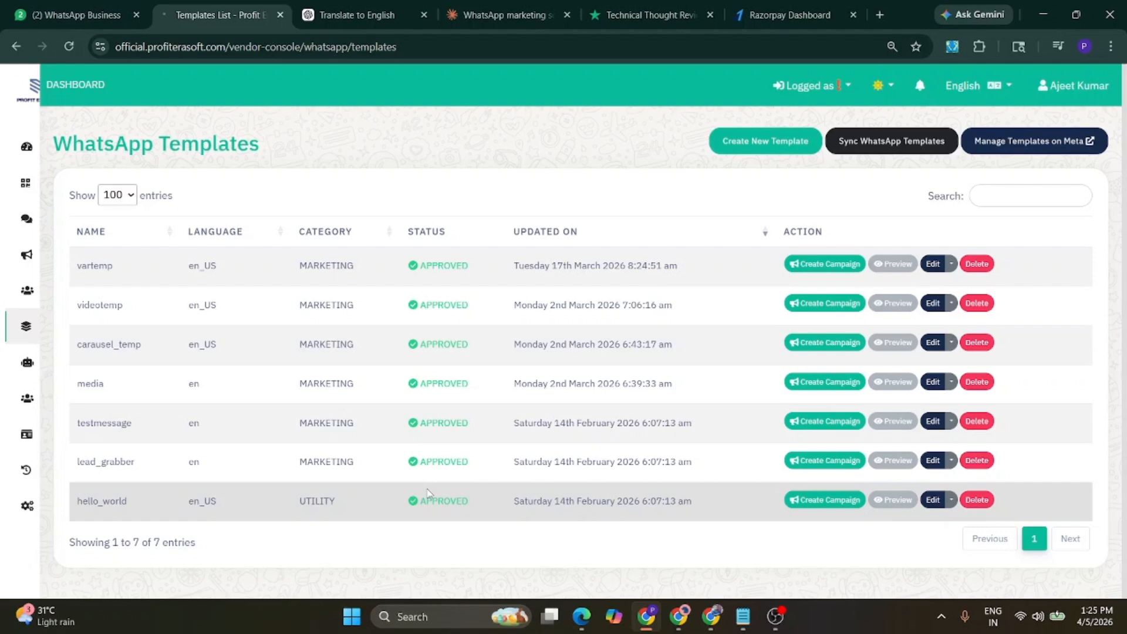
click(829, 506)
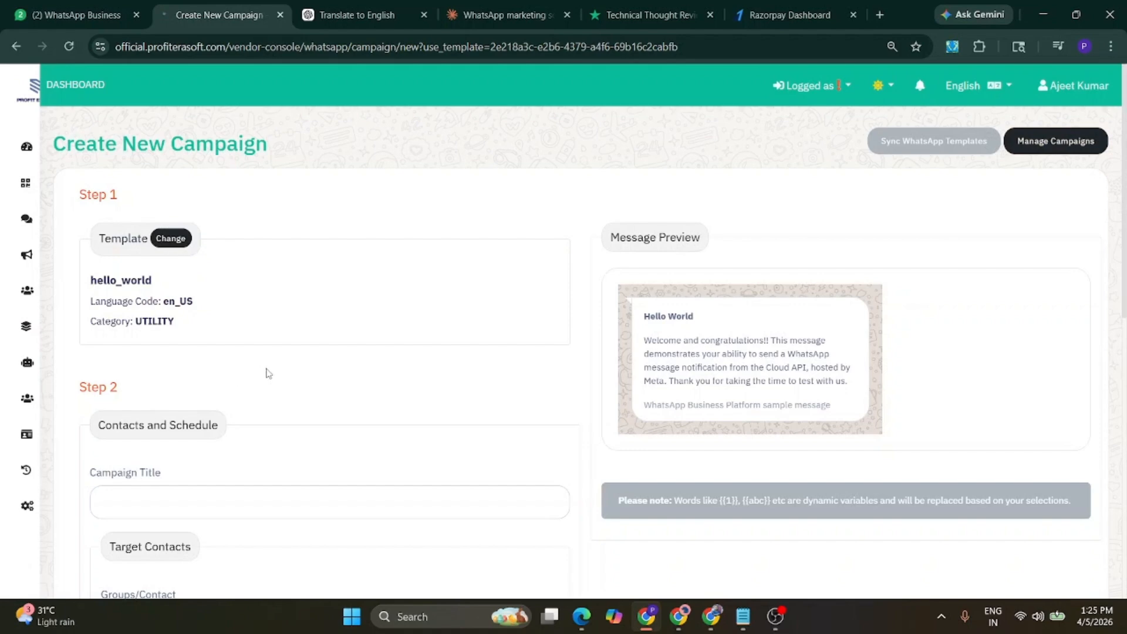
scroll(277, 377, down, 3)
click(236, 356)
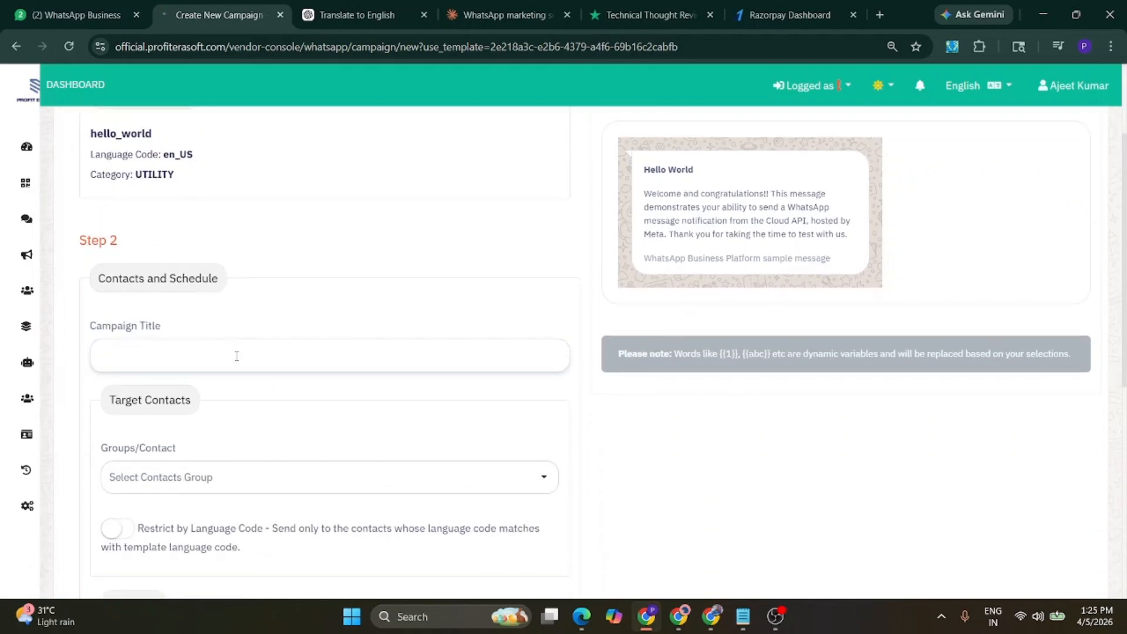
text(gfhgjh)
Check which contact groups can be targeted by the campaign, without selecting one
scroll(236, 356, down, 3)
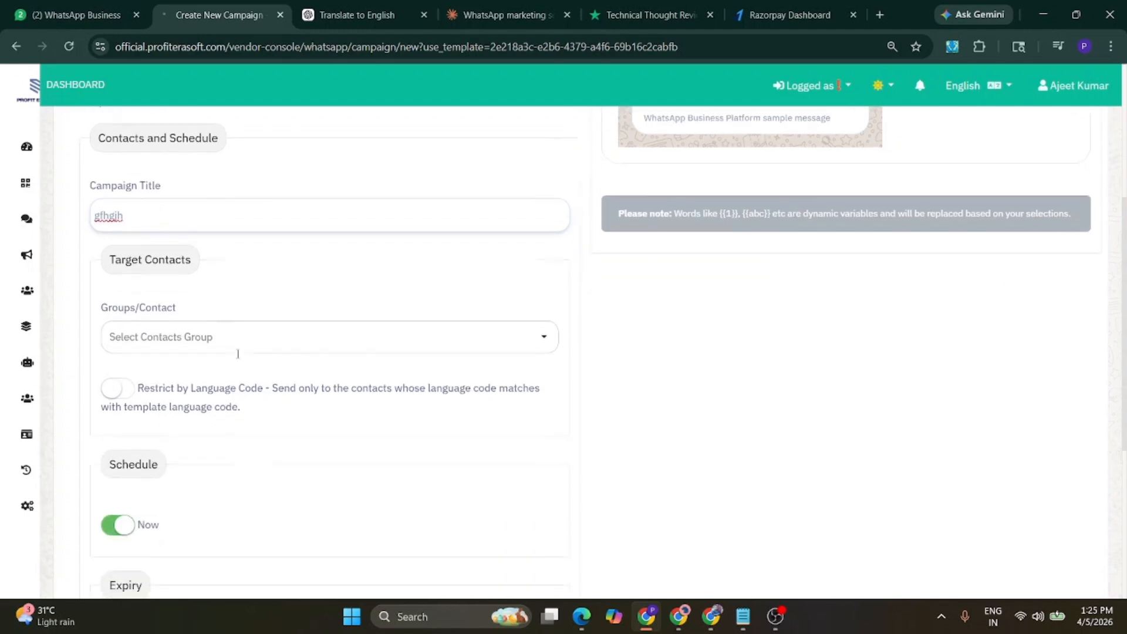
click(186, 330)
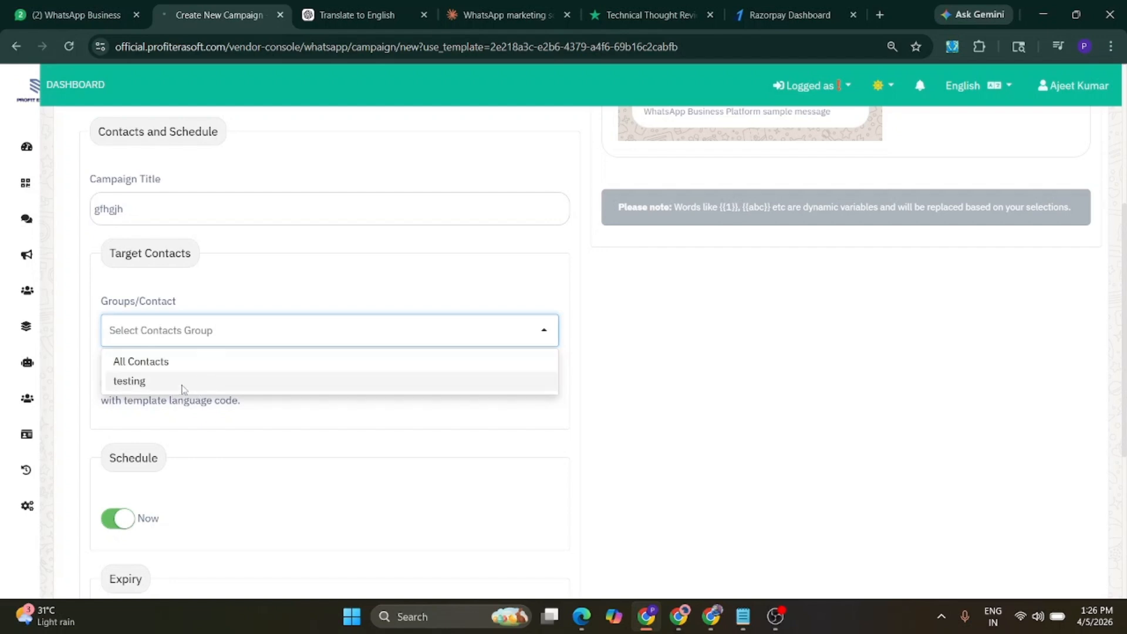
click(241, 285)
scroll(250, 296, down, 3)
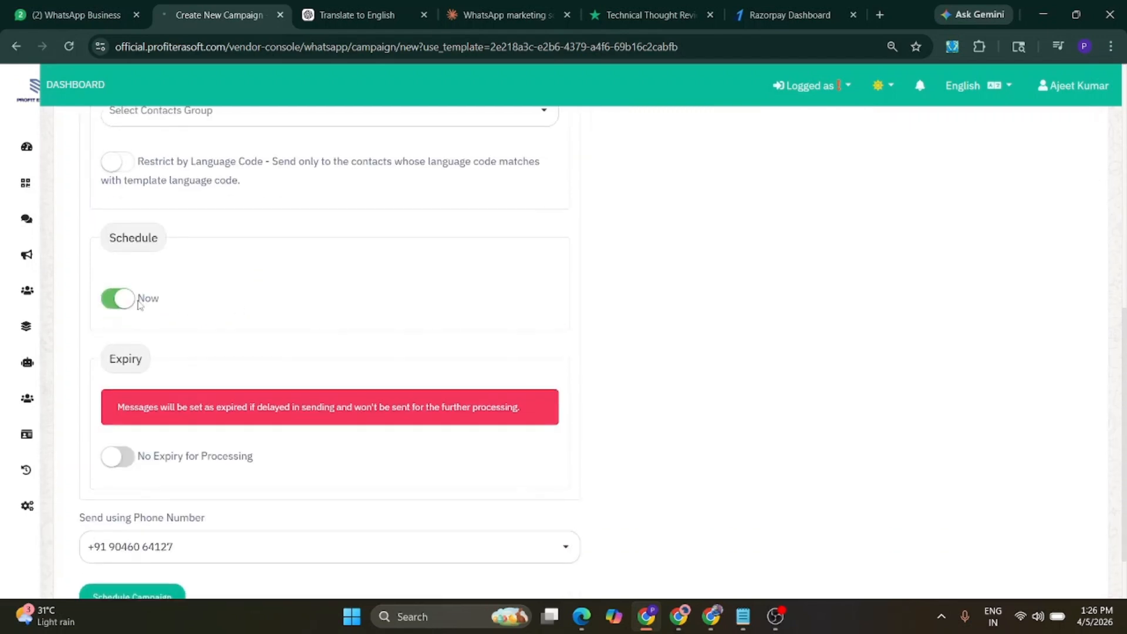
Try scheduling the campaign for later at 04/14/2026 01:26:14 PM, and return the schedule to Now
click(120, 301)
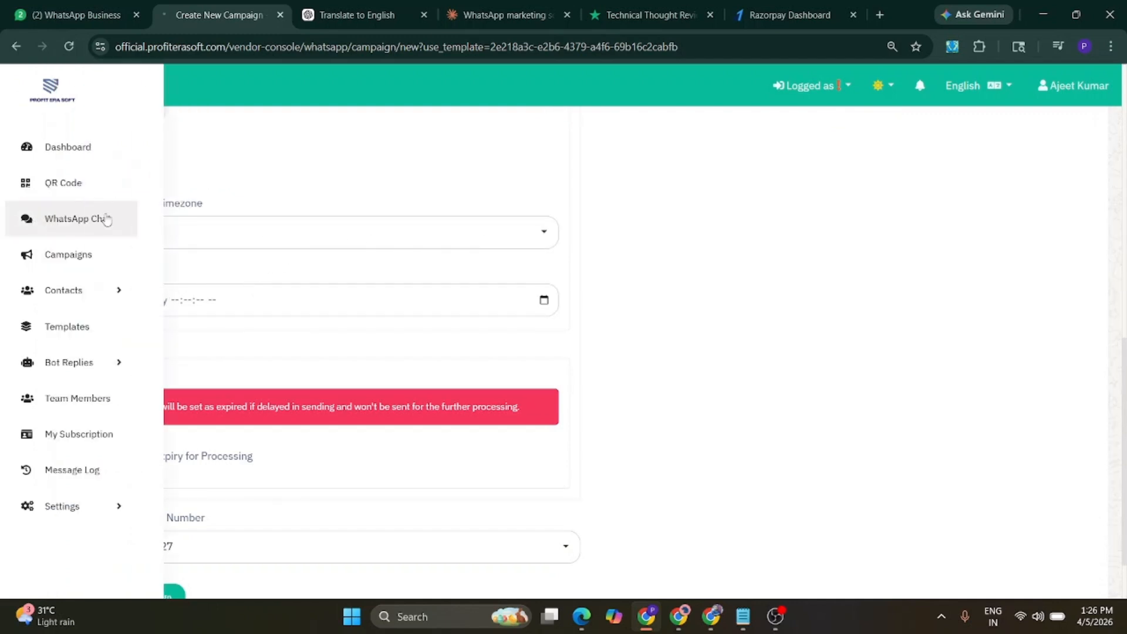
drag(203, 206, 139, 205)
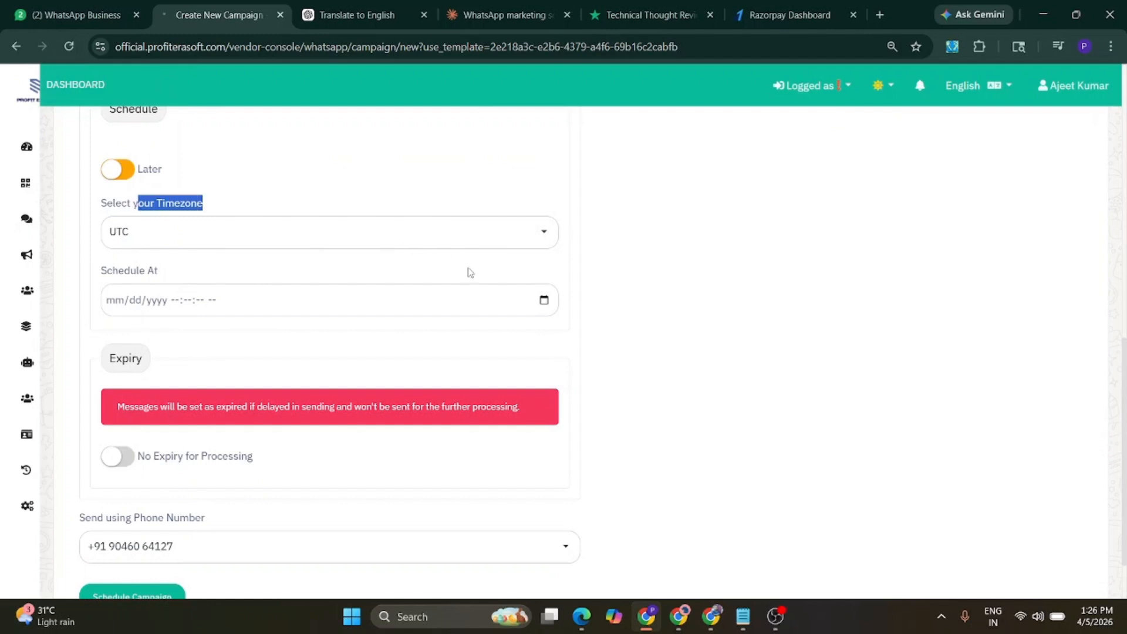
click(544, 301)
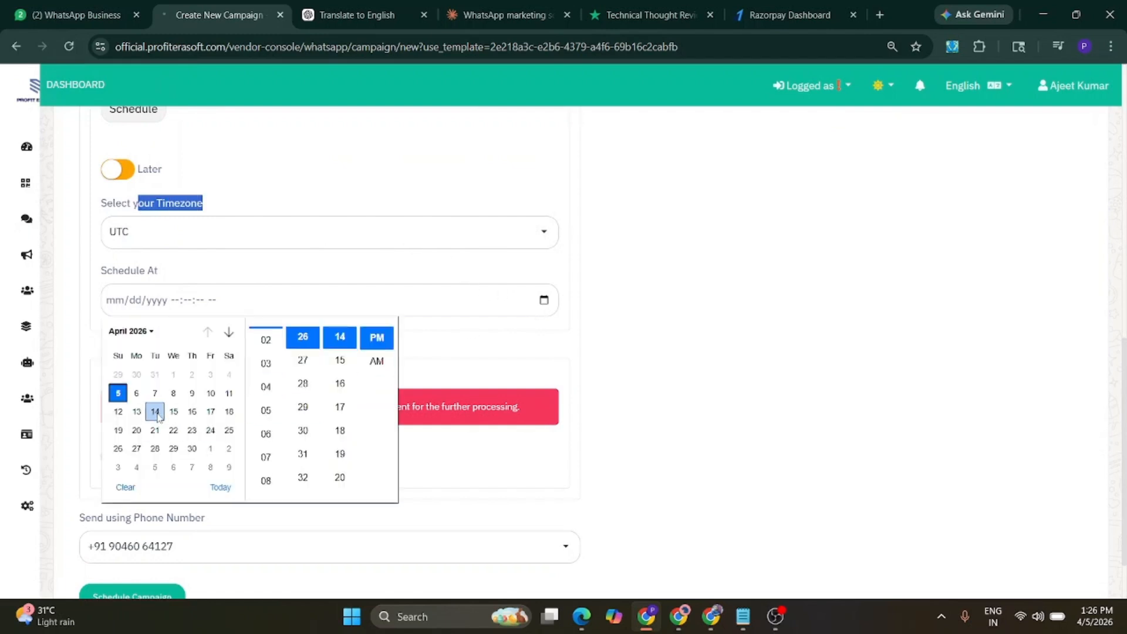
click(156, 413)
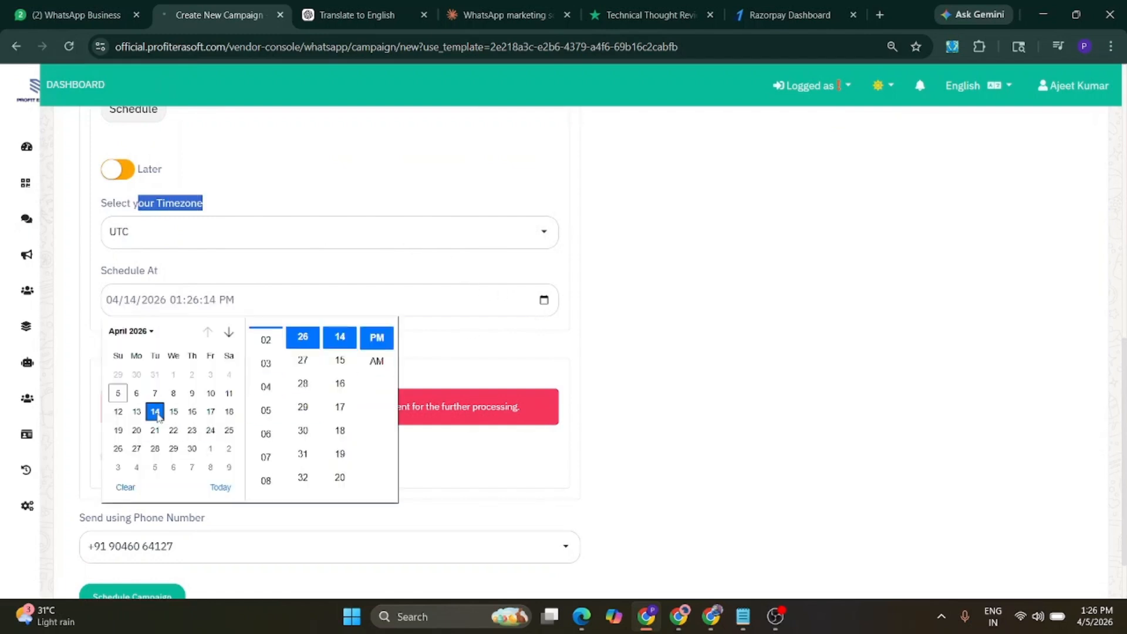
click(479, 358)
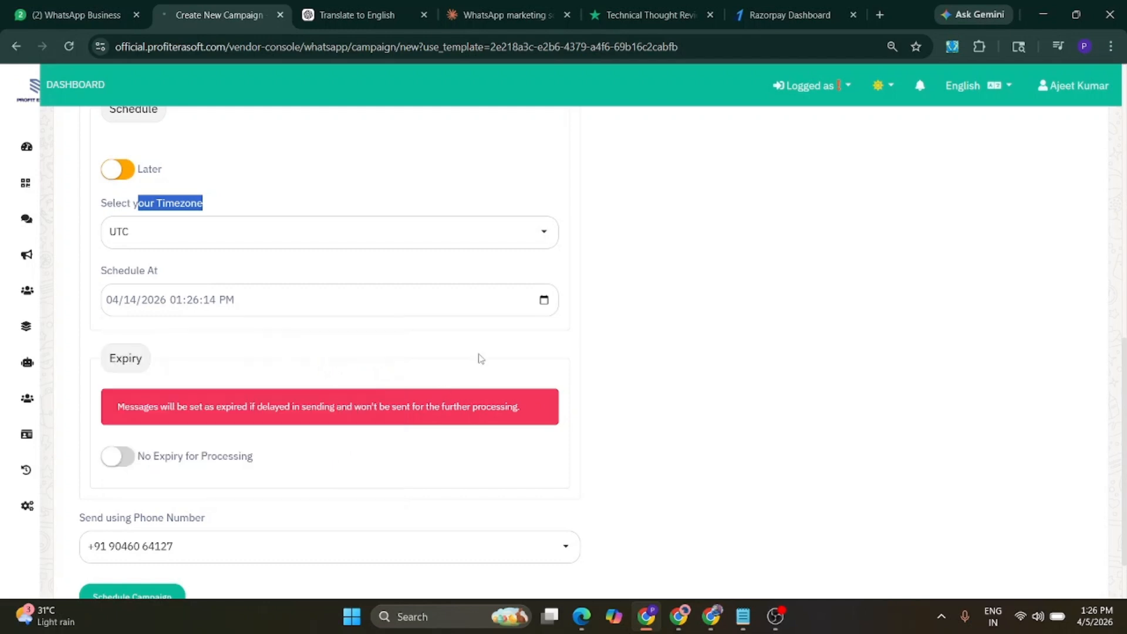
click(123, 171)
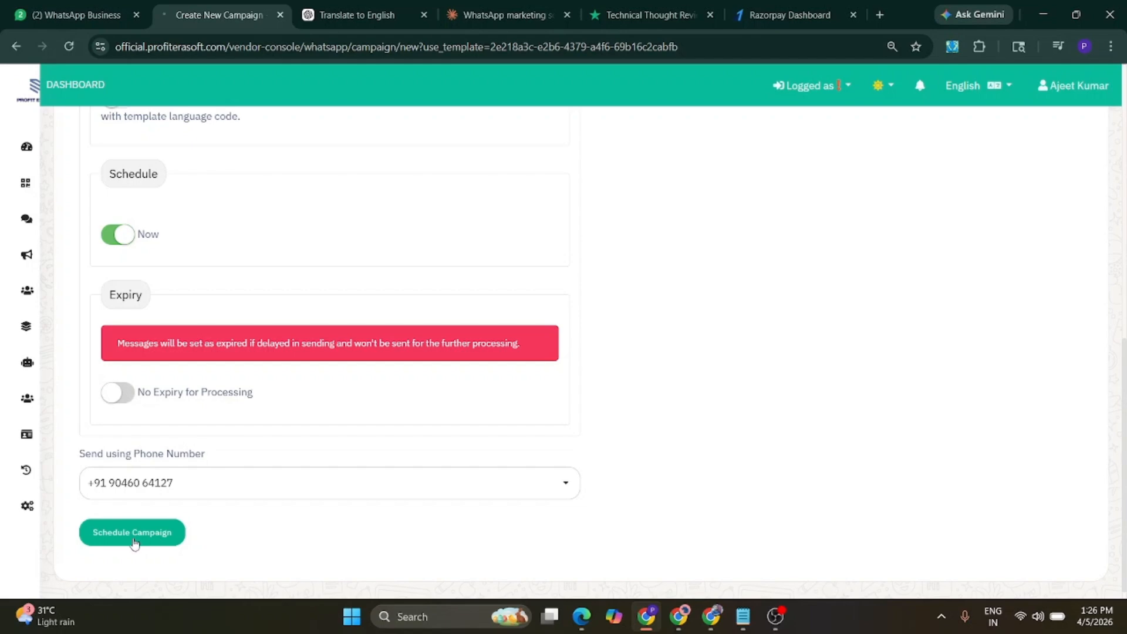
scroll(329, 520, up, 9)
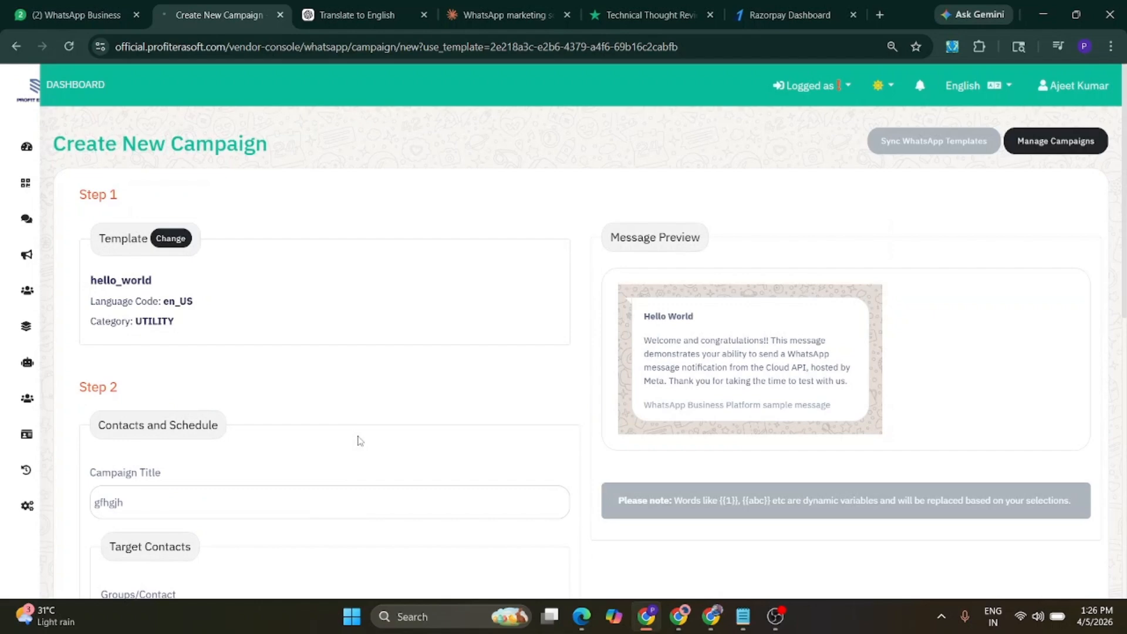
Go to the active campaigns list and open the campaign dashboard of the valentine campaign
mouse_move(26, 361)
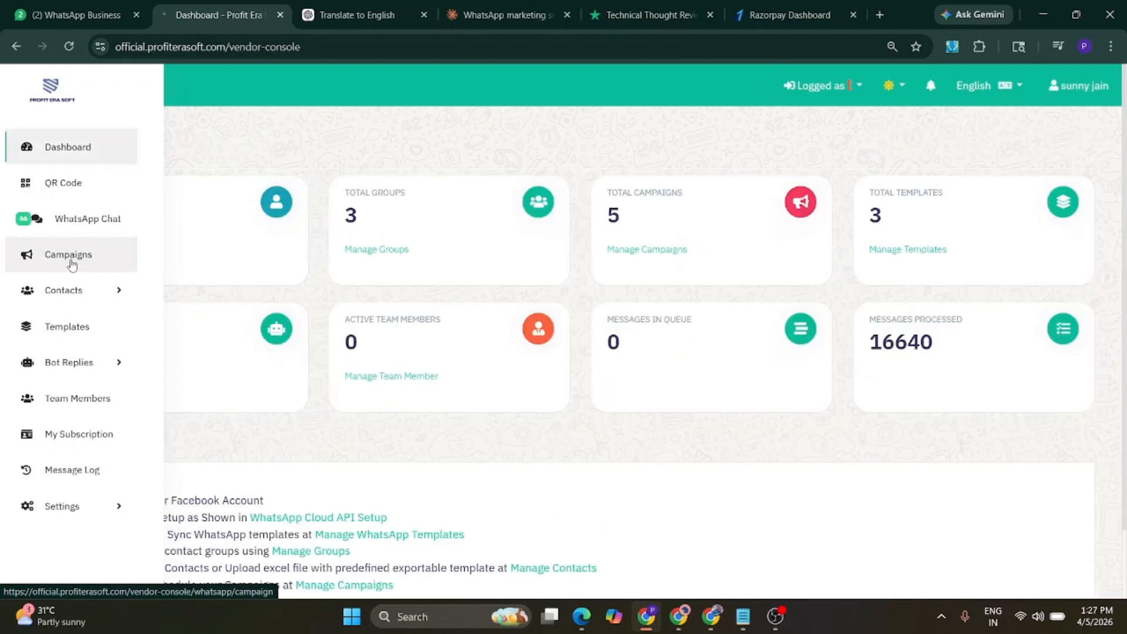
click(68, 255)
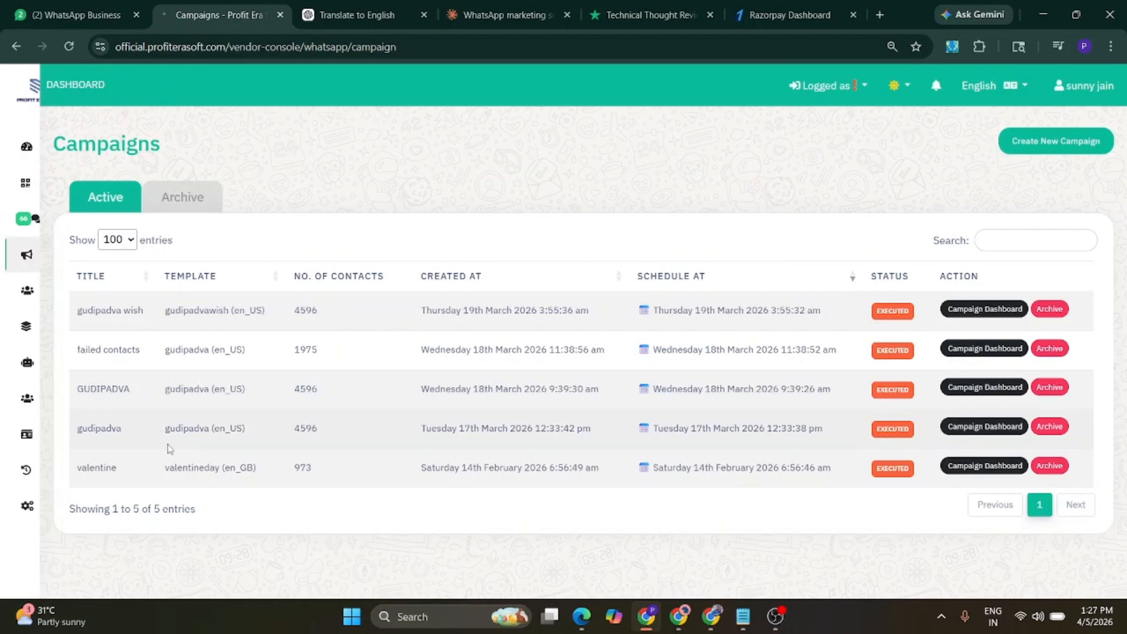
click(979, 469)
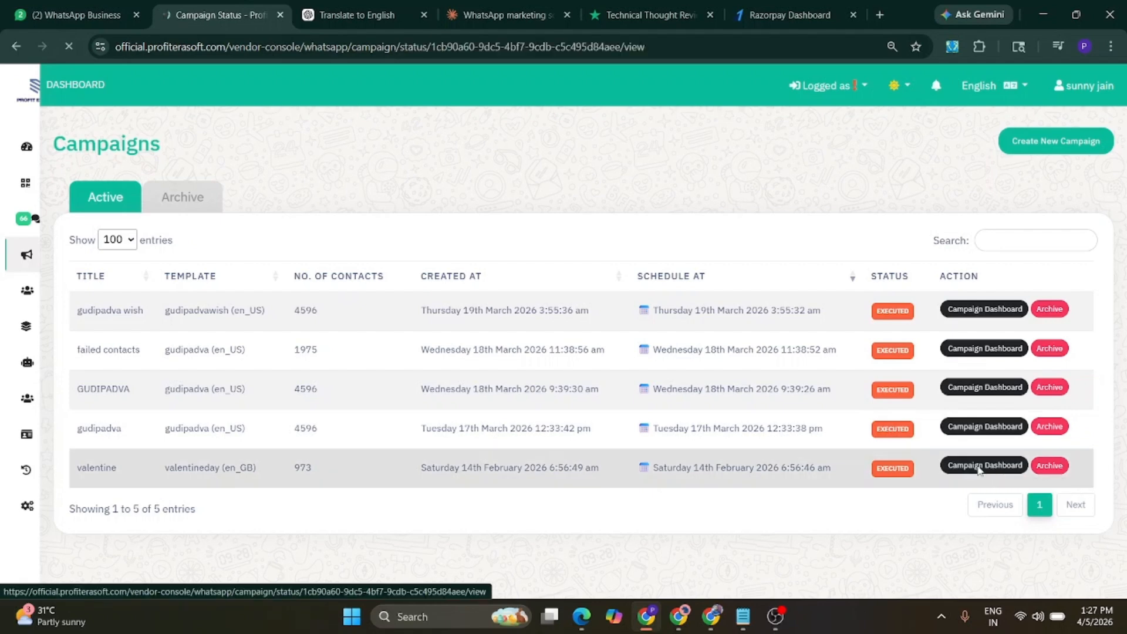
Review the total contacts, delivered and read statistics of the valentine campaign
scroll(158, 424, down, 1)
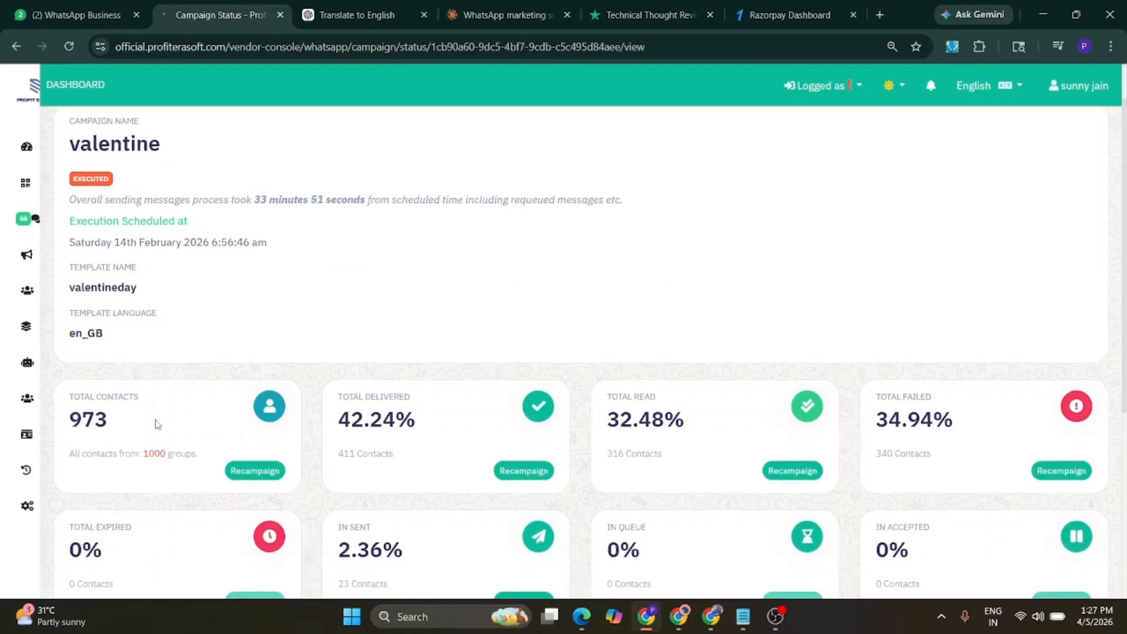
scroll(158, 424, down, 1)
scroll(158, 424, down, 1)
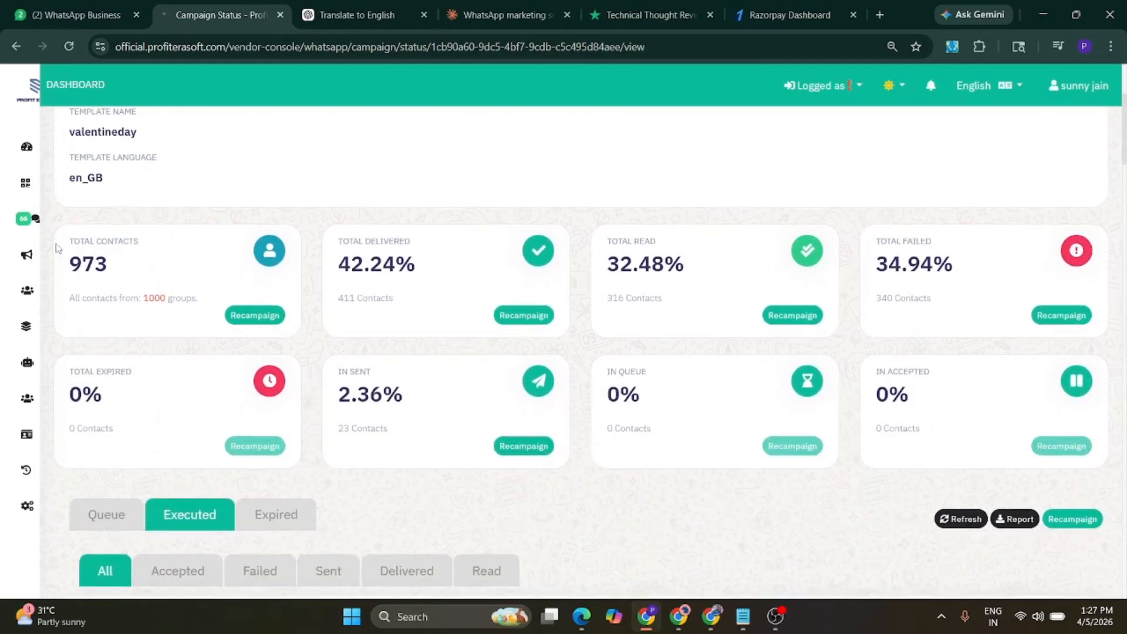
drag(56, 243, 419, 265)
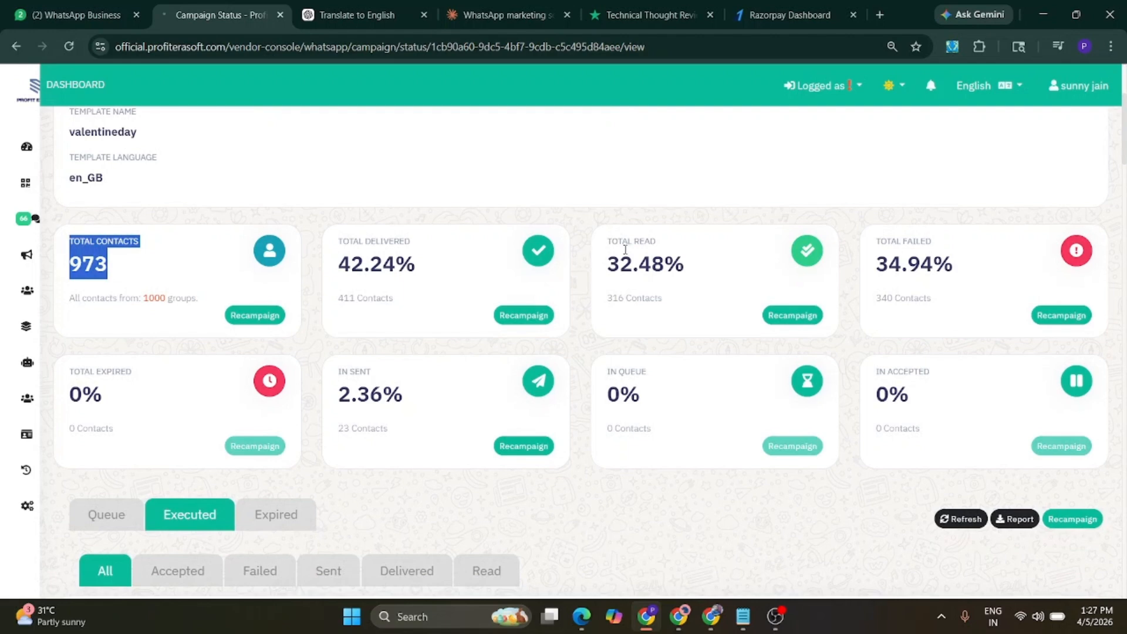
drag(601, 244, 684, 244)
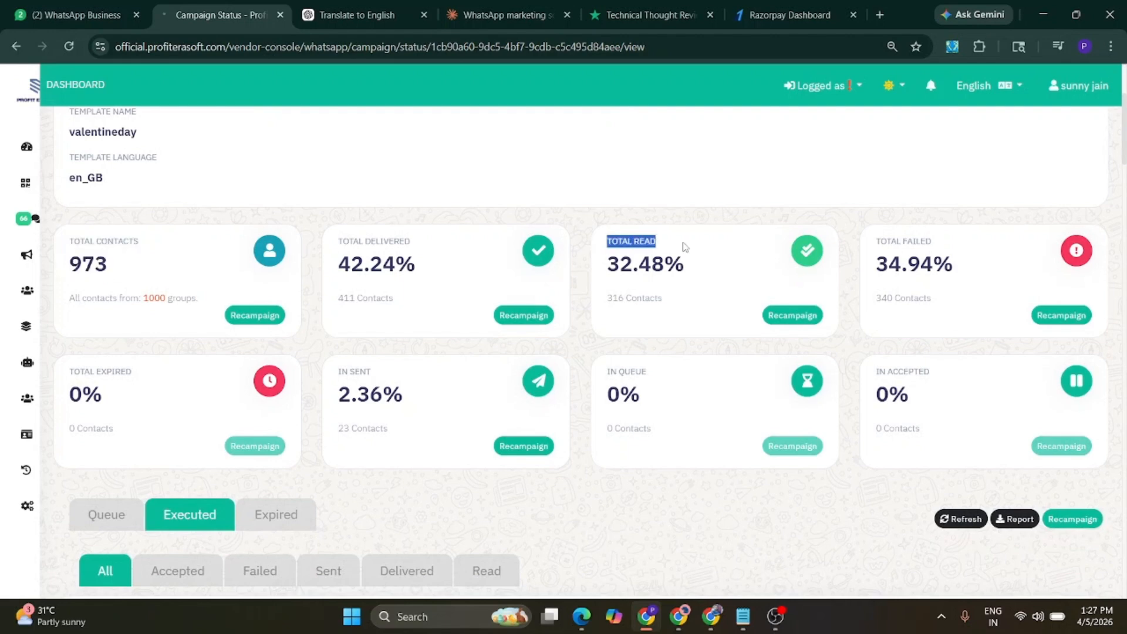
Examine the campaign's executed contacts list, its report and recampaign options, and the failed contacts statistic
scroll(330, 457, down, 1)
scroll(332, 449, down, 15)
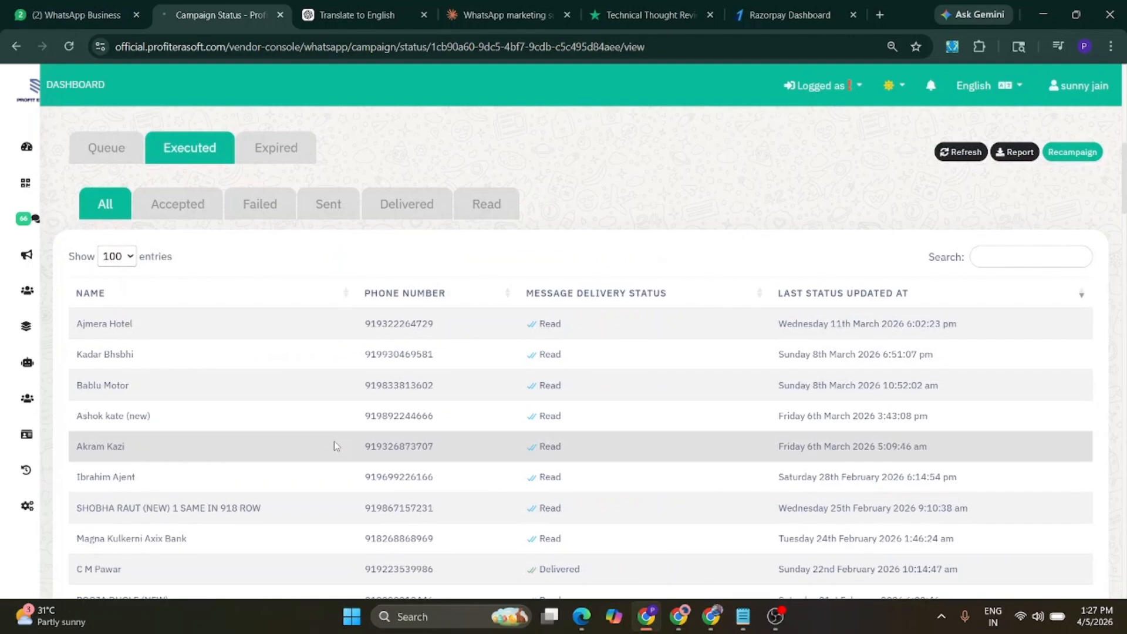
scroll(337, 441, up, 12)
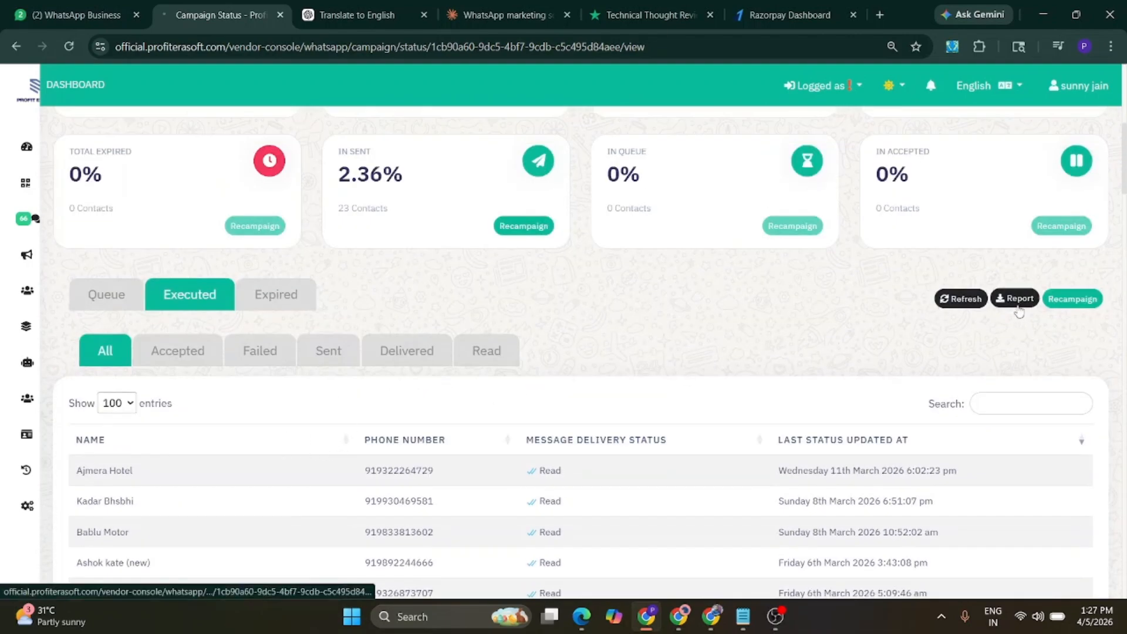
scroll(699, 414, up, 5)
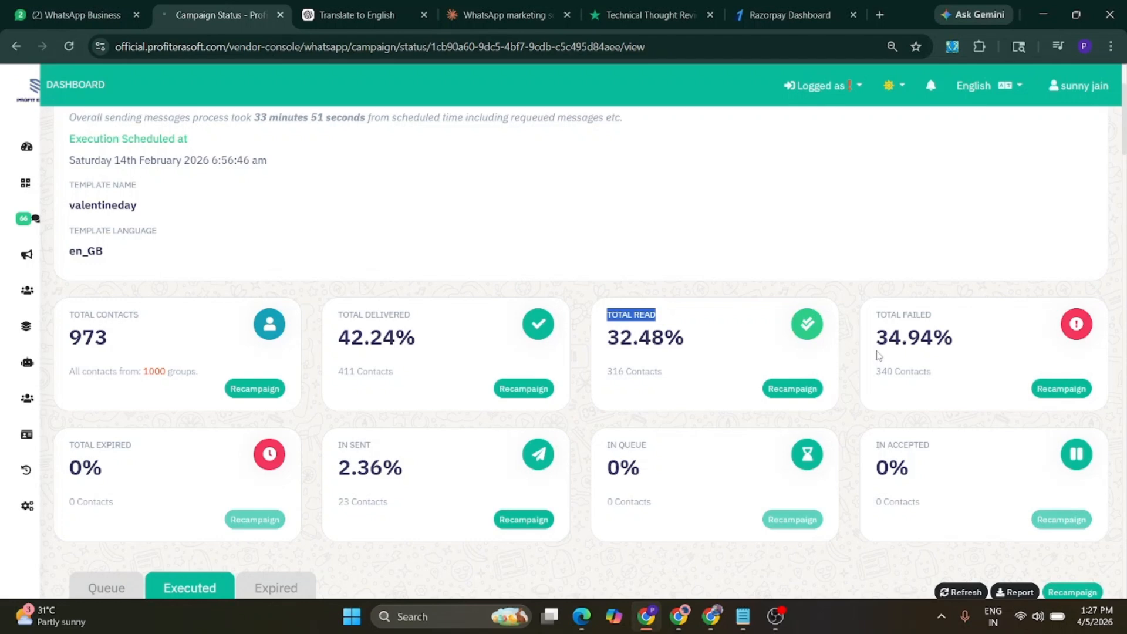
drag(874, 377, 937, 376)
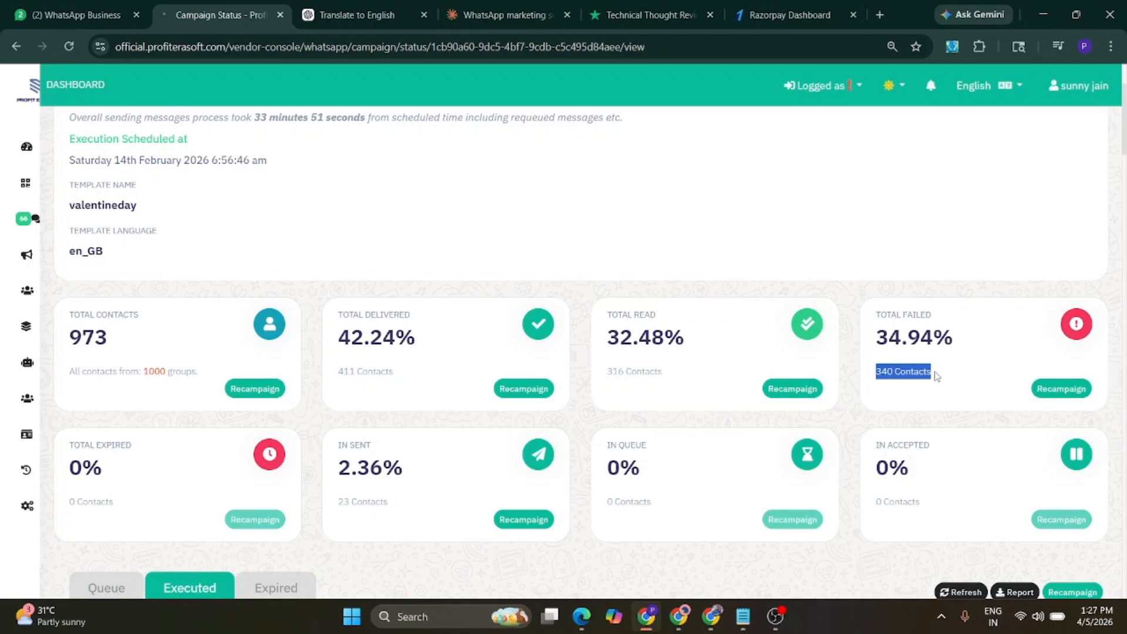
scroll(937, 377, down, 3)
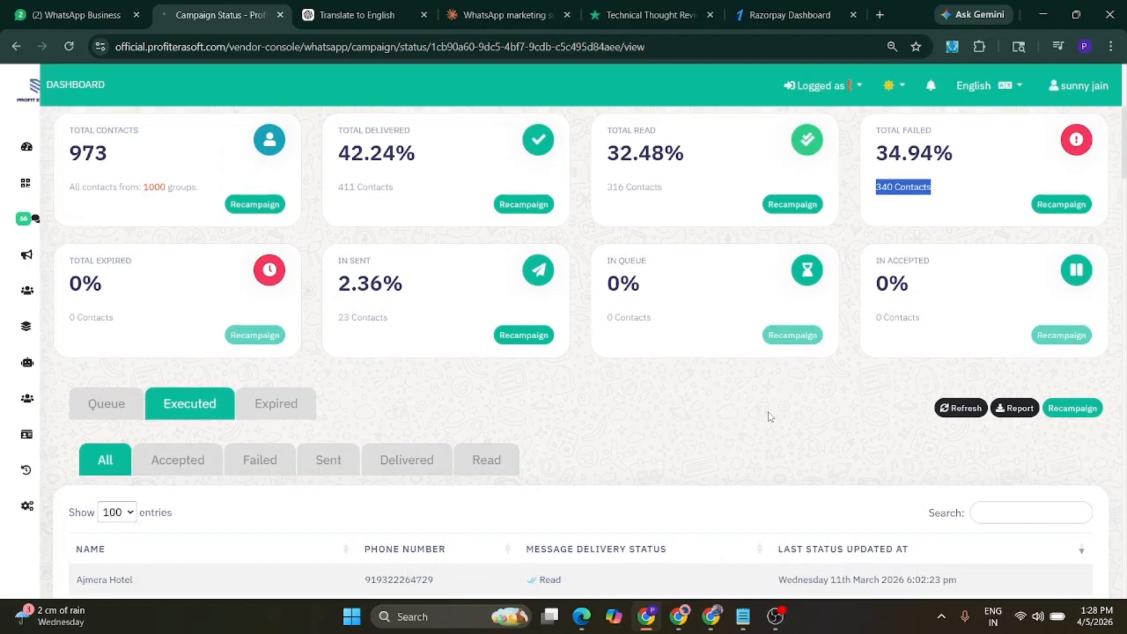
scroll(769, 411, up, 2)
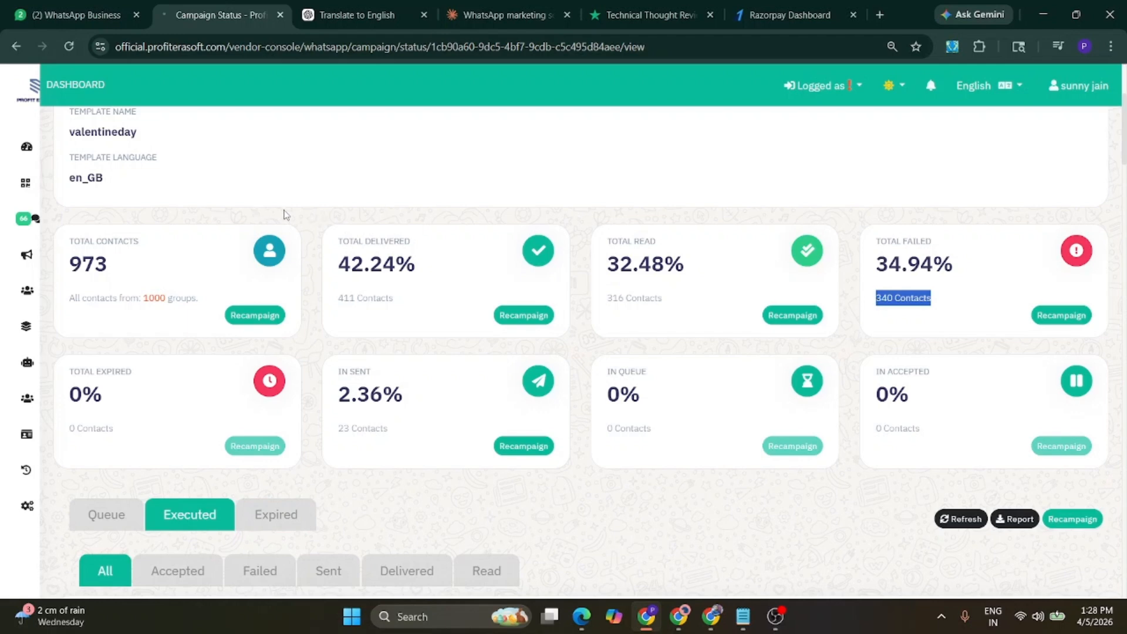
Open WhatsApp Chat and read through the campaign messages in the displayed conversation
mouse_move(91, 219)
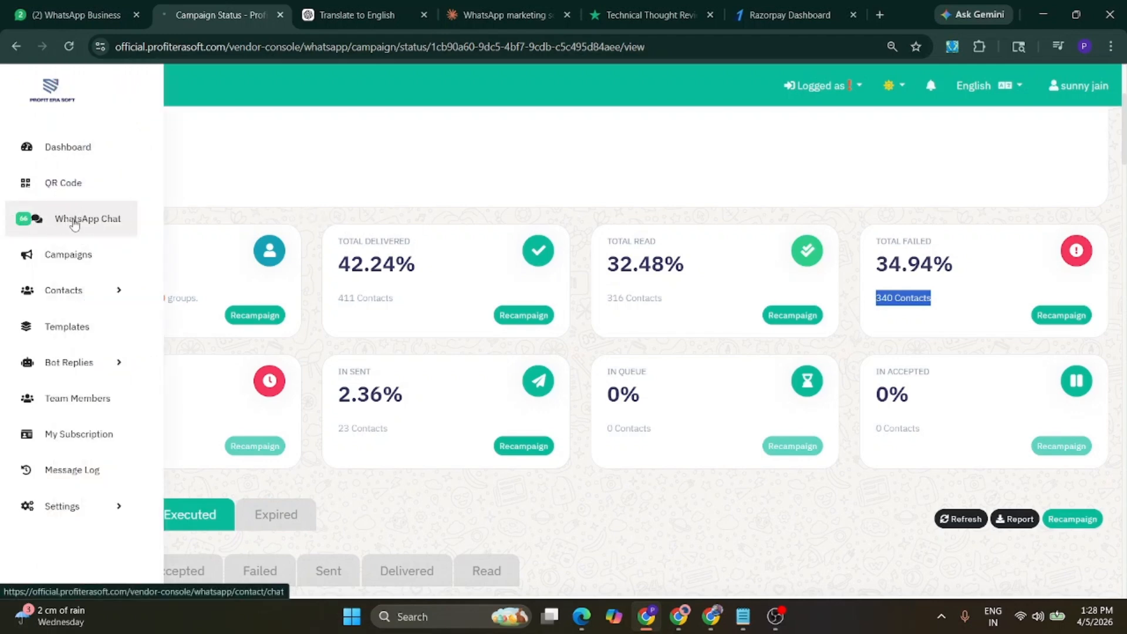
click(79, 222)
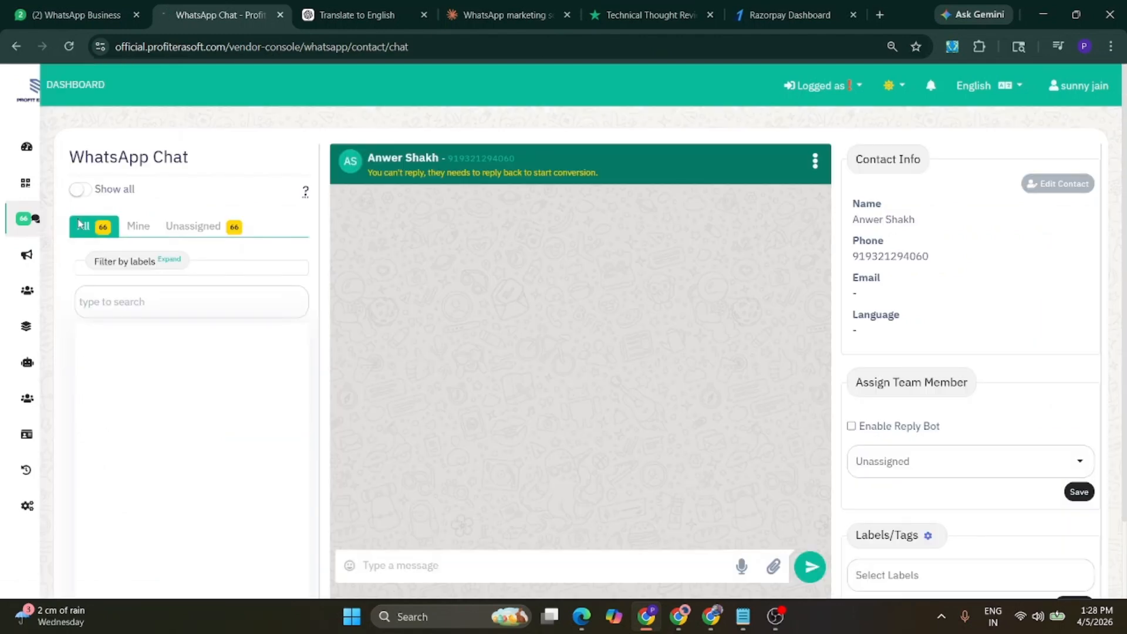
scroll(465, 316, up, 10)
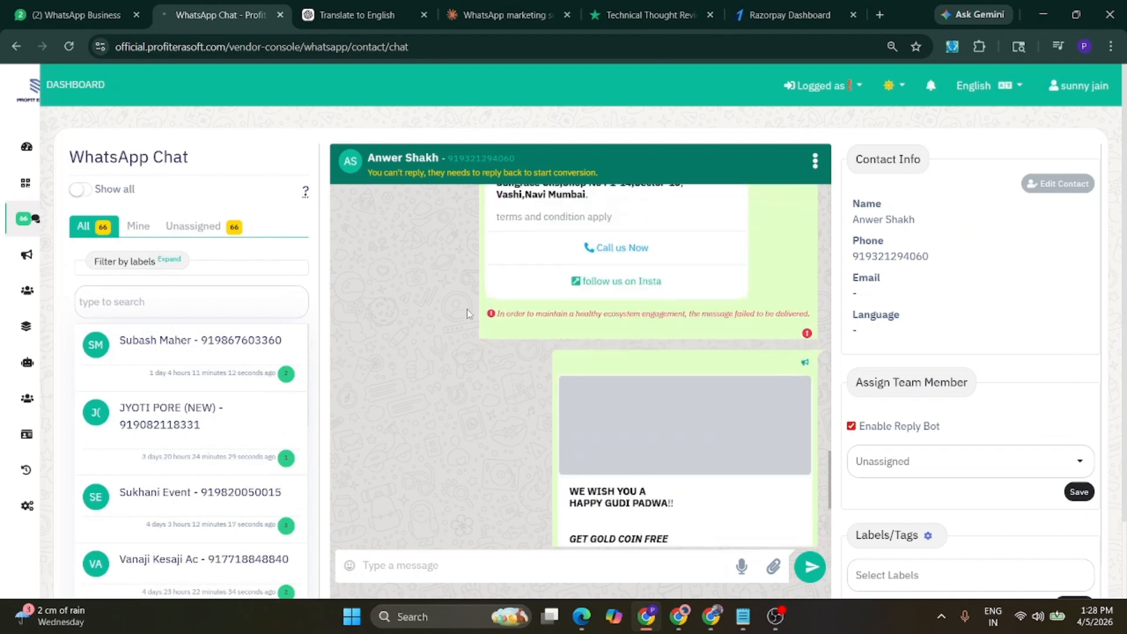
scroll(464, 352, down, 2)
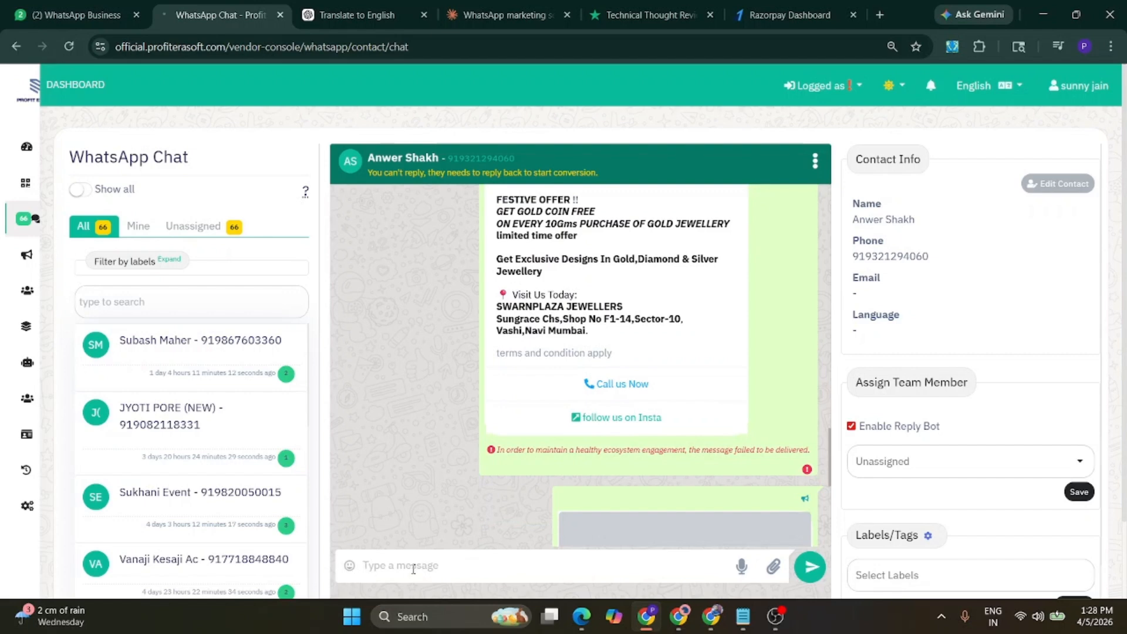
Check the emoji option and the attachment types offered for a chat message, without sending anything
click(355, 575)
click(353, 566)
click(776, 575)
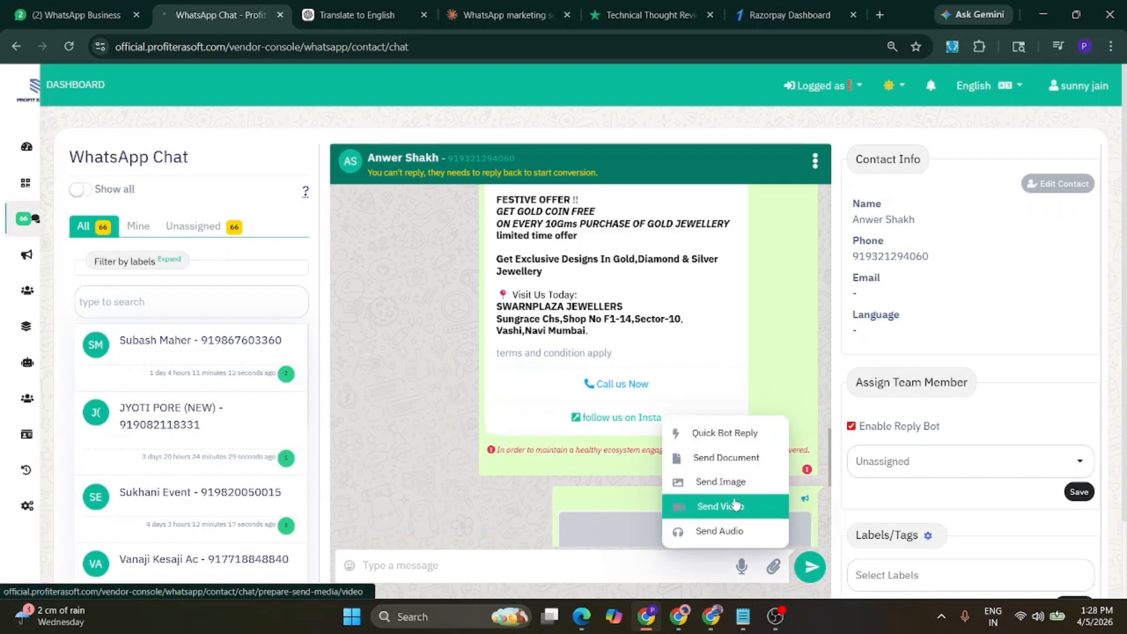
click(521, 558)
Look through the conversation, the chat contacts, and the contact's team member assignment and label settings
scroll(509, 449, down, 1)
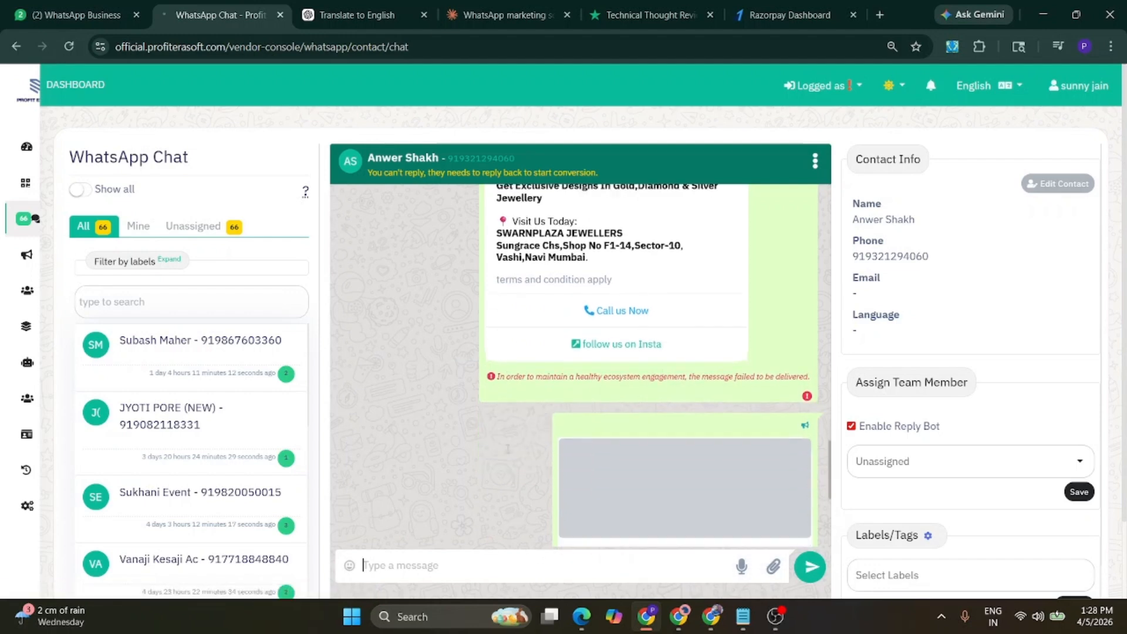
scroll(355, 466, down, 1)
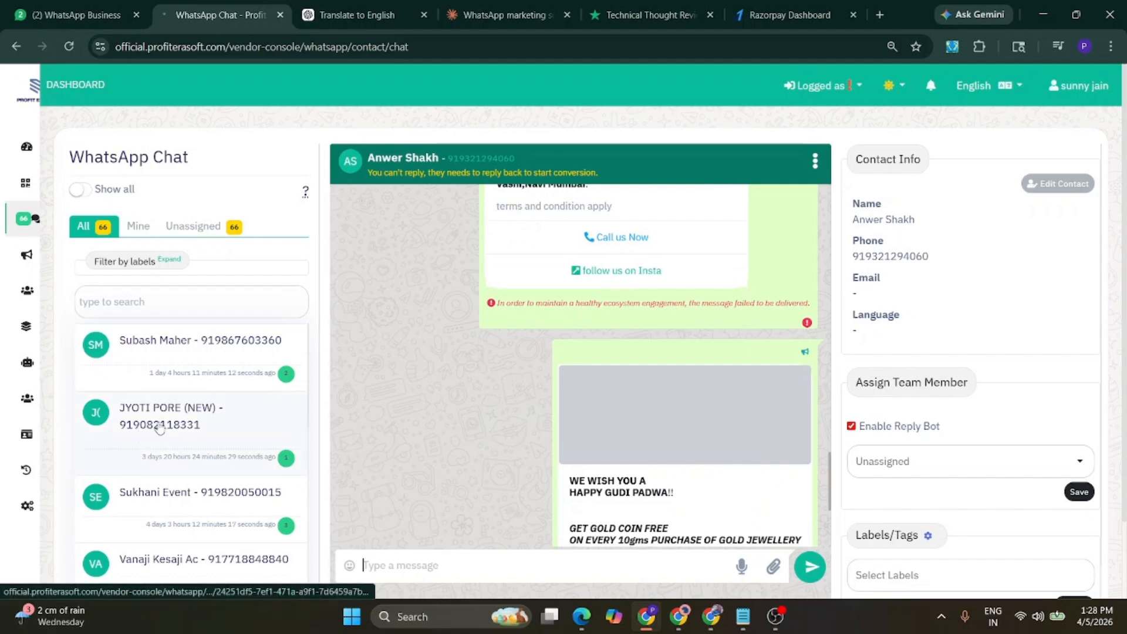
scroll(160, 428, down, 3)
scroll(160, 427, down, 2)
scroll(176, 429, up, 5)
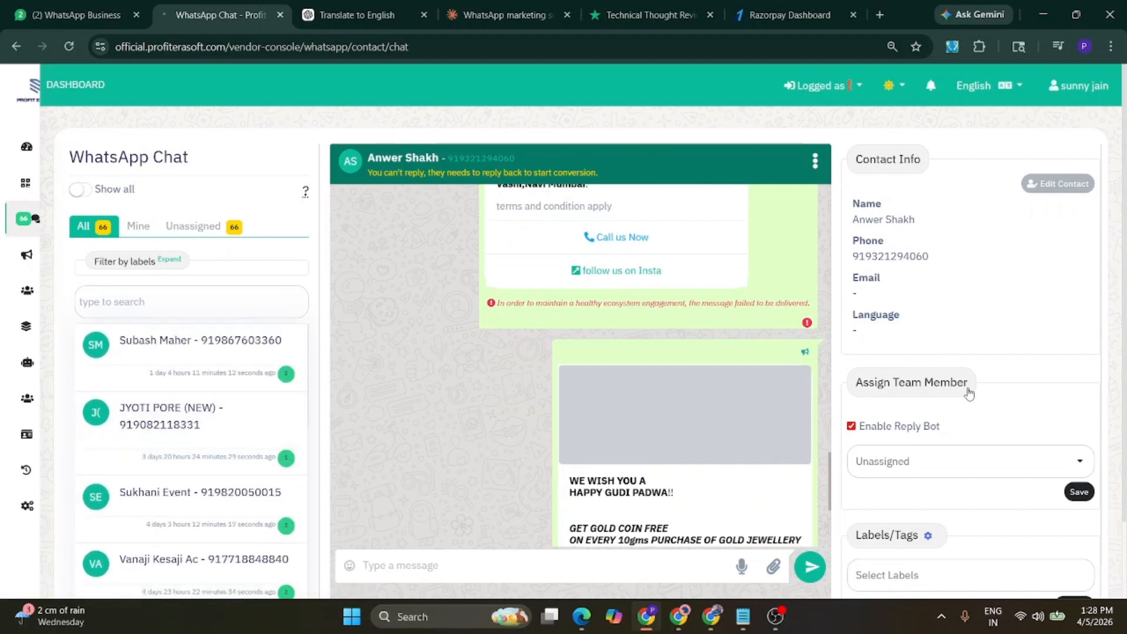
scroll(969, 394, down, 1)
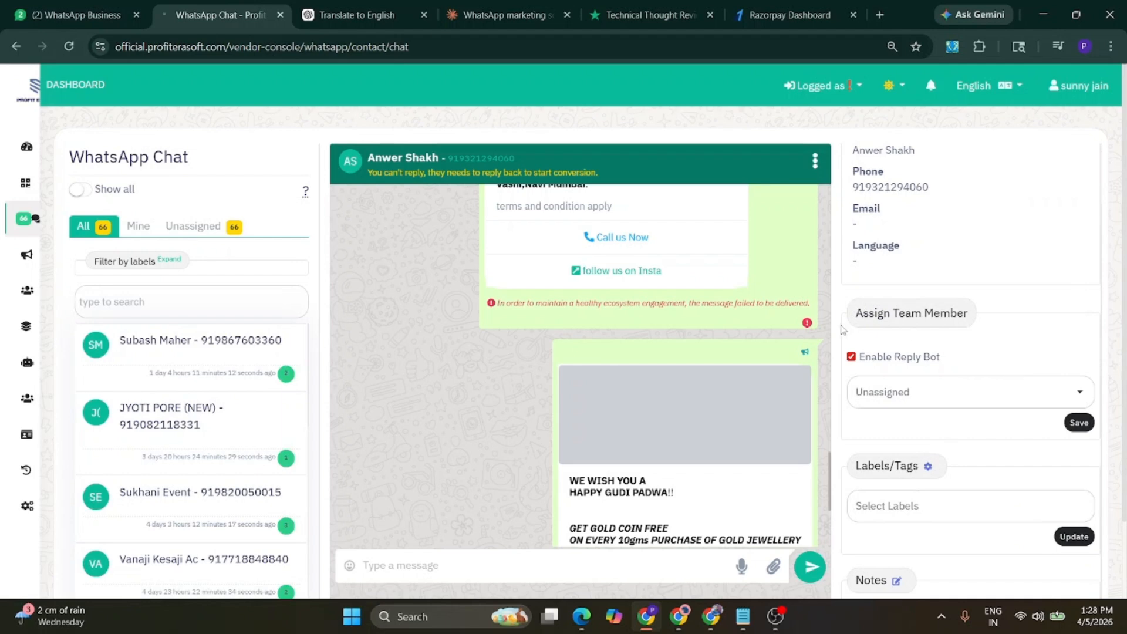
Check which team members the contact can be assigned to, leaving the assignment at Unassigned
drag(862, 317, 990, 315)
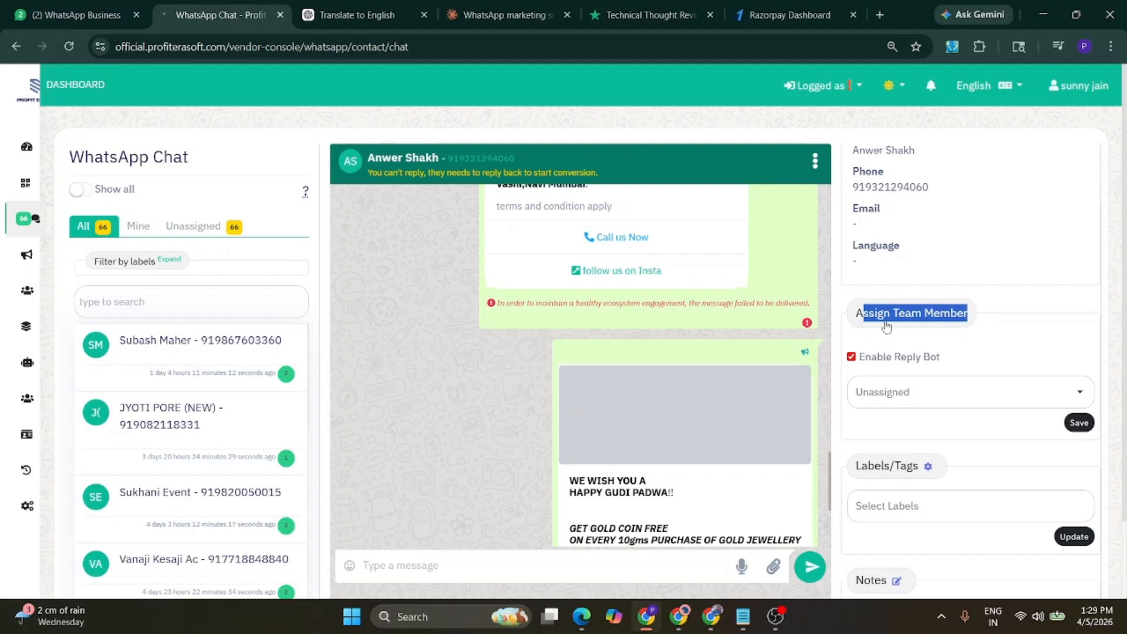
click(883, 324)
click(986, 384)
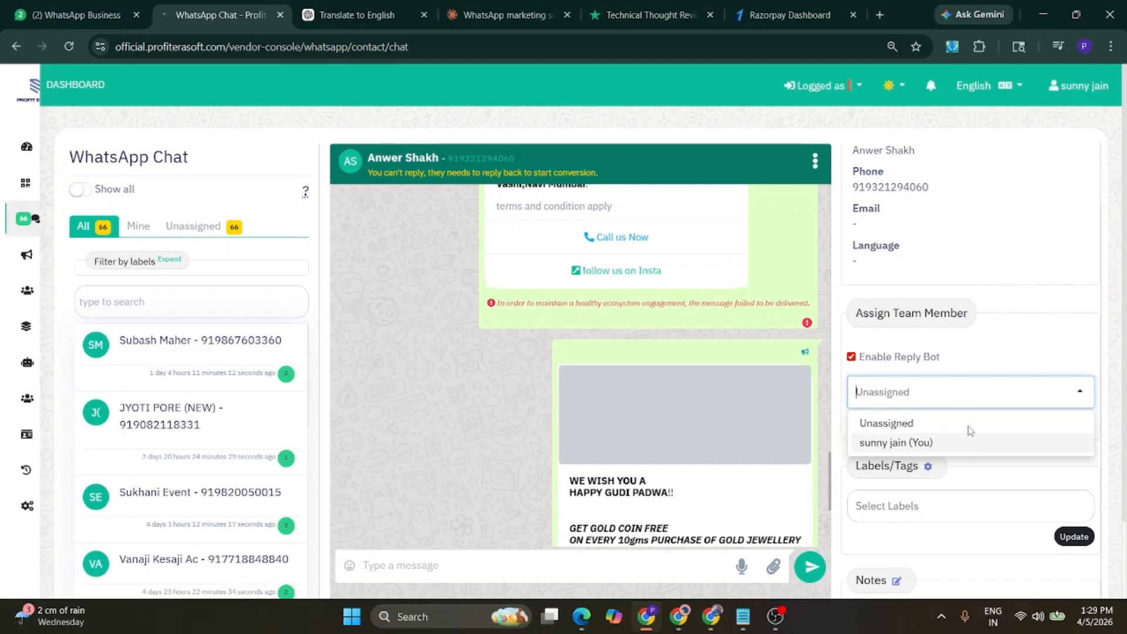
click(1005, 320)
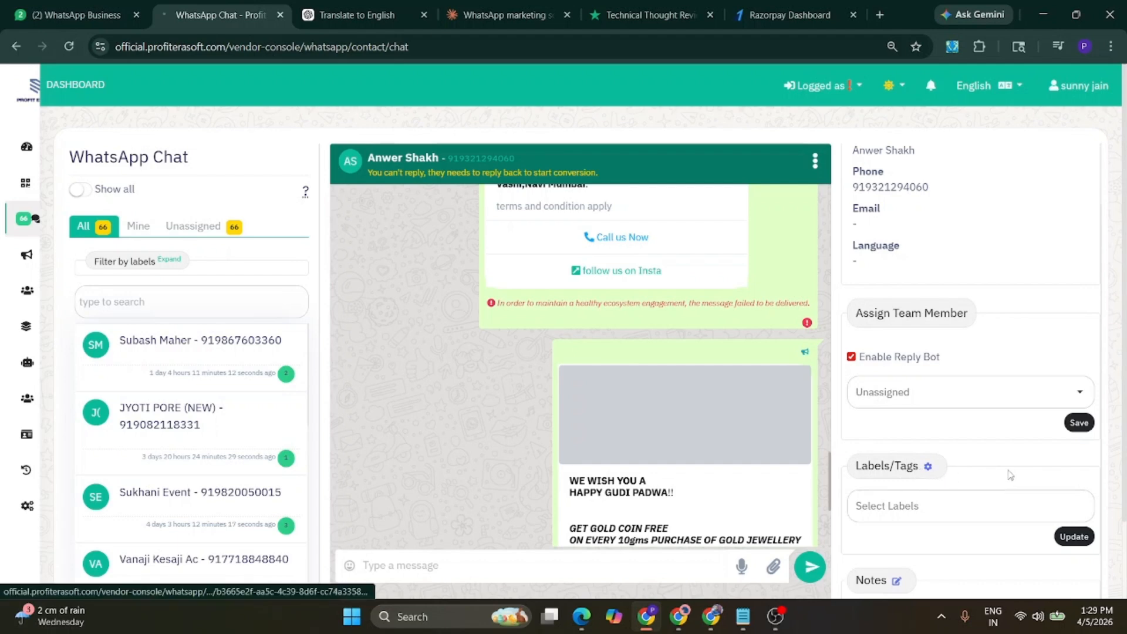
Open the contact's notes for editing without entering anything, and revisit the team member assignment section
scroll(1005, 469, down, 2)
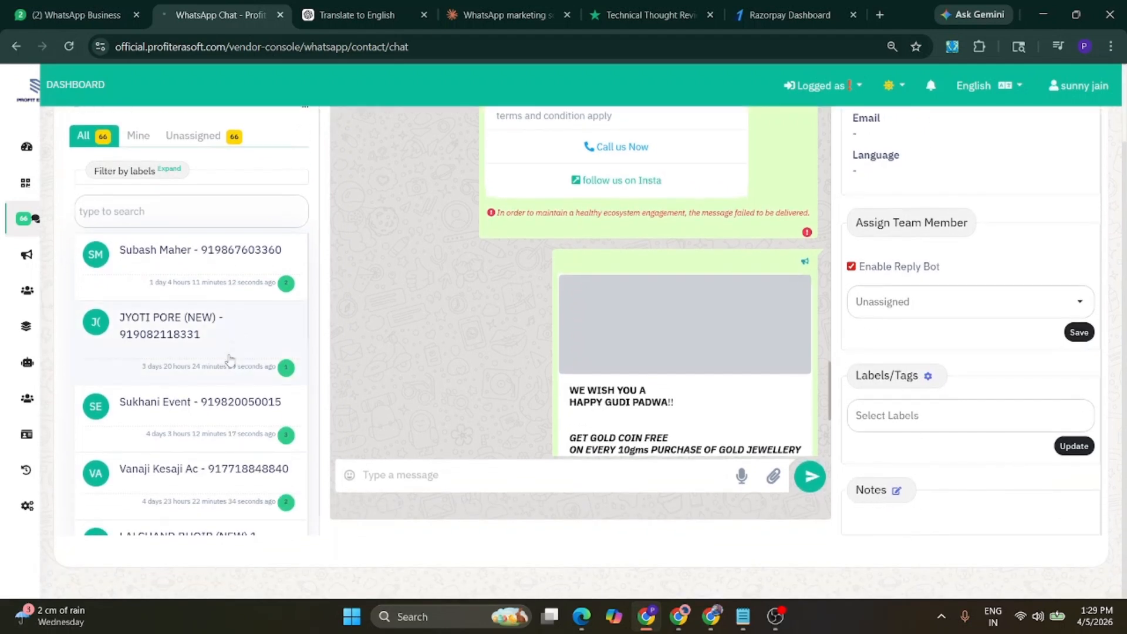
click(897, 494)
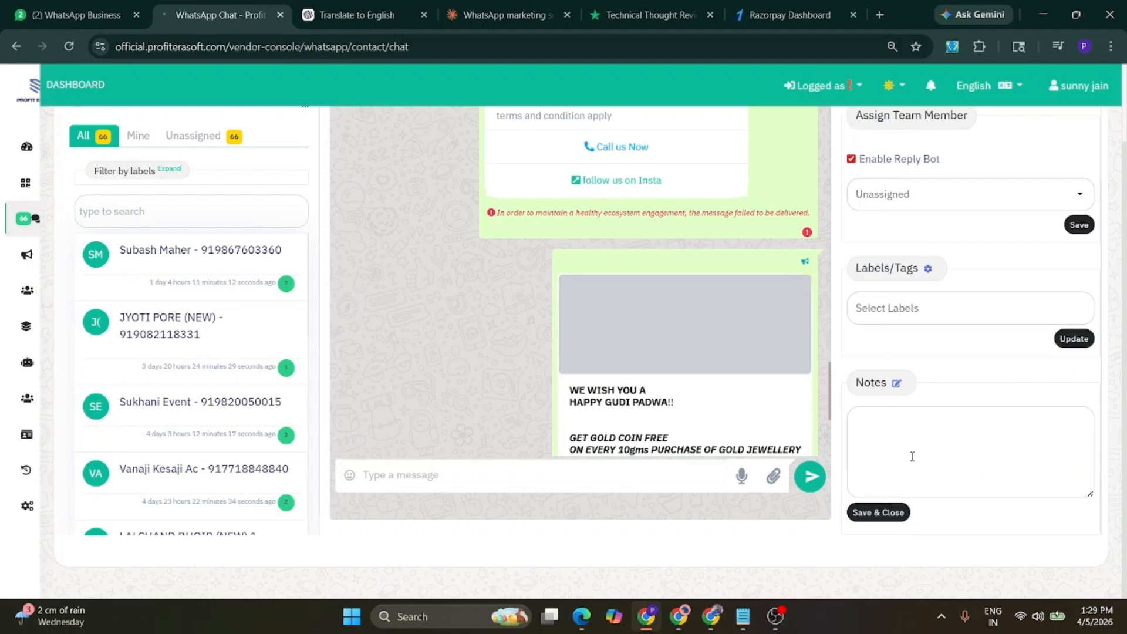
scroll(913, 456, up, 3)
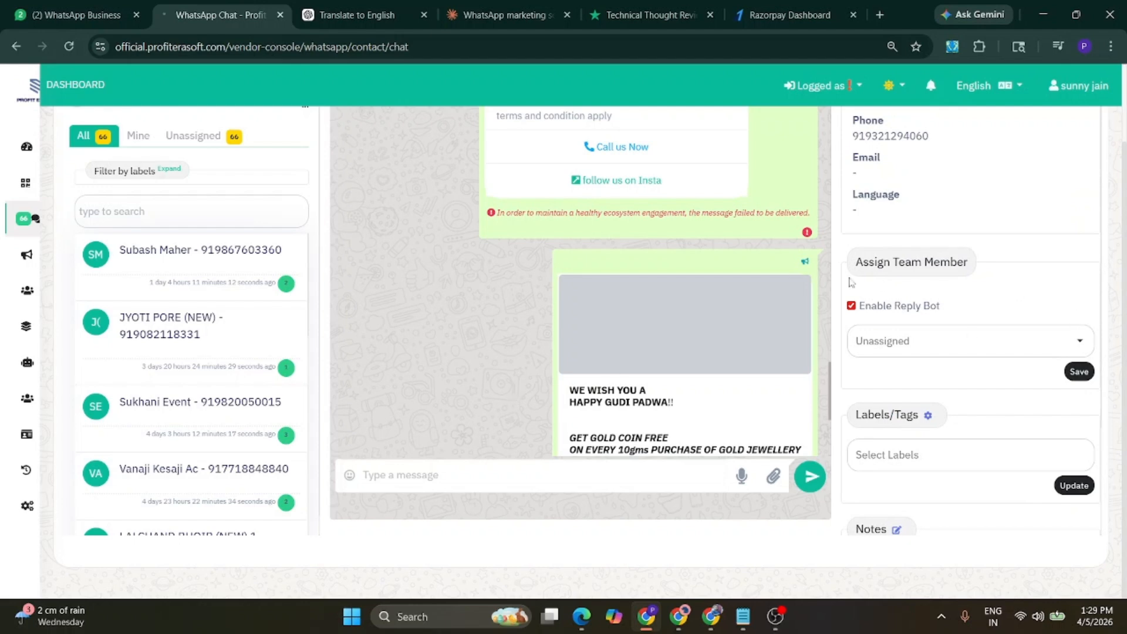
drag(862, 265, 968, 269)
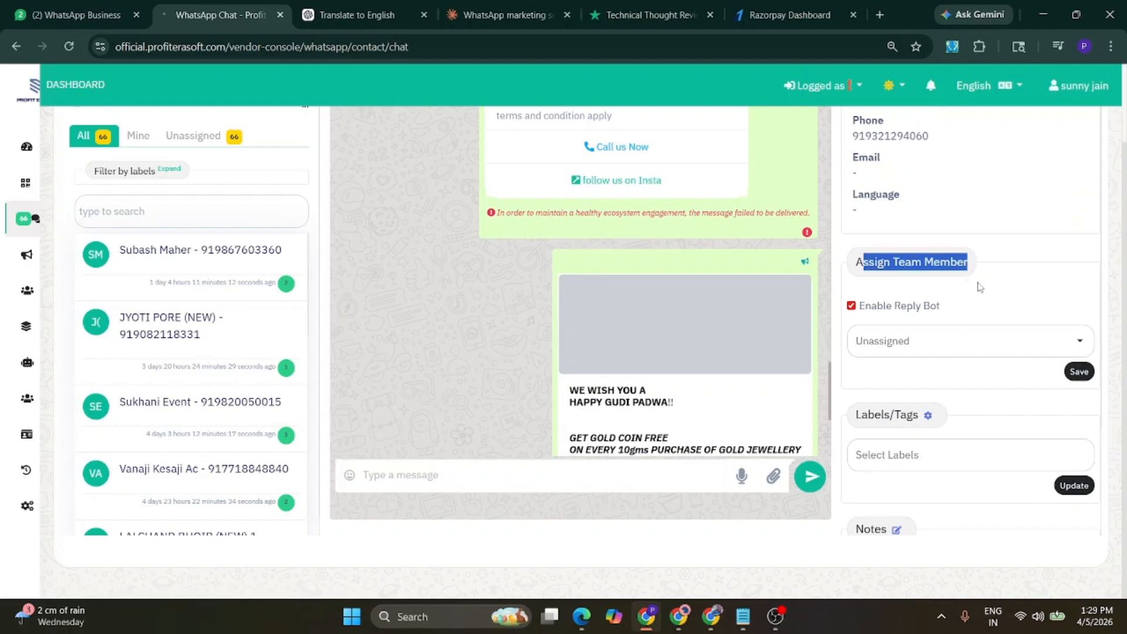
Open Team Members, bring up the new user form, and review its name, mobile number, username and password fields
mouse_move(64, 404)
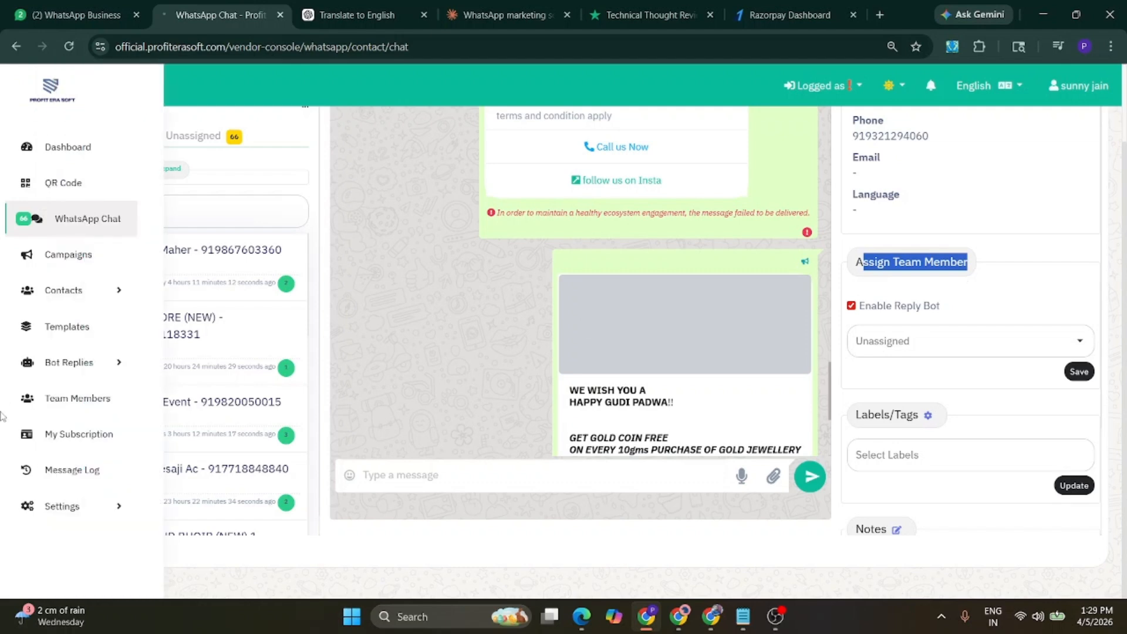
click(73, 402)
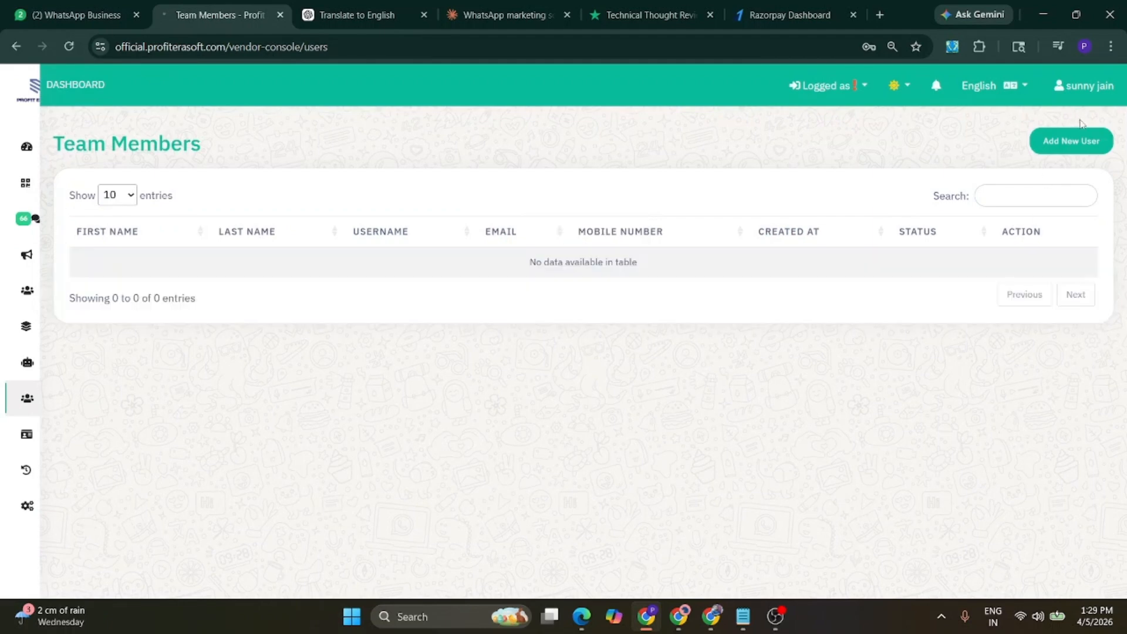
click(1071, 141)
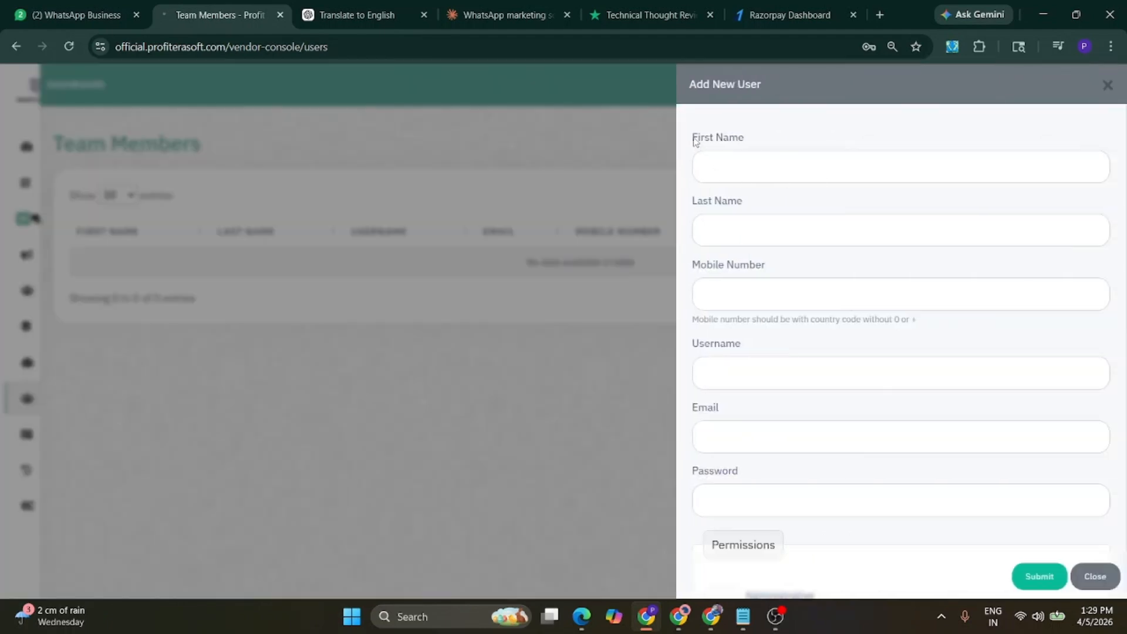
drag(692, 139, 757, 141)
drag(752, 195, 674, 211)
click(776, 258)
drag(776, 261, 755, 279)
scroll(744, 372, down, 1)
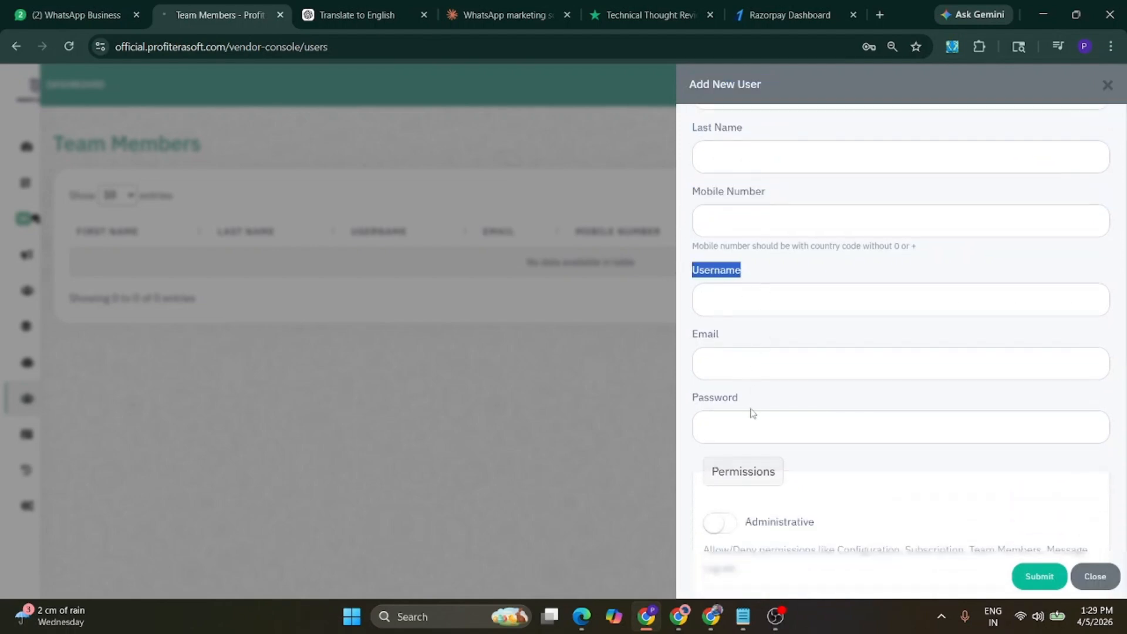
drag(743, 405, 688, 405)
Read through the permissions offered for a new team member, from Administrative to Manage Bot Replies and Flows
scroll(805, 397, down, 4)
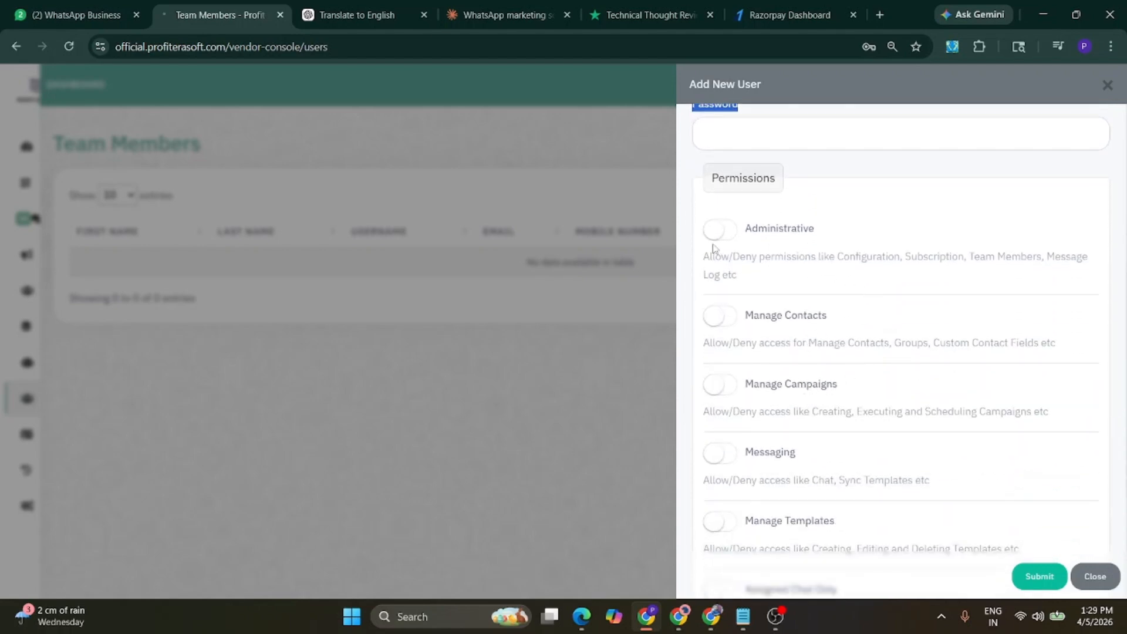
drag(706, 180, 780, 186)
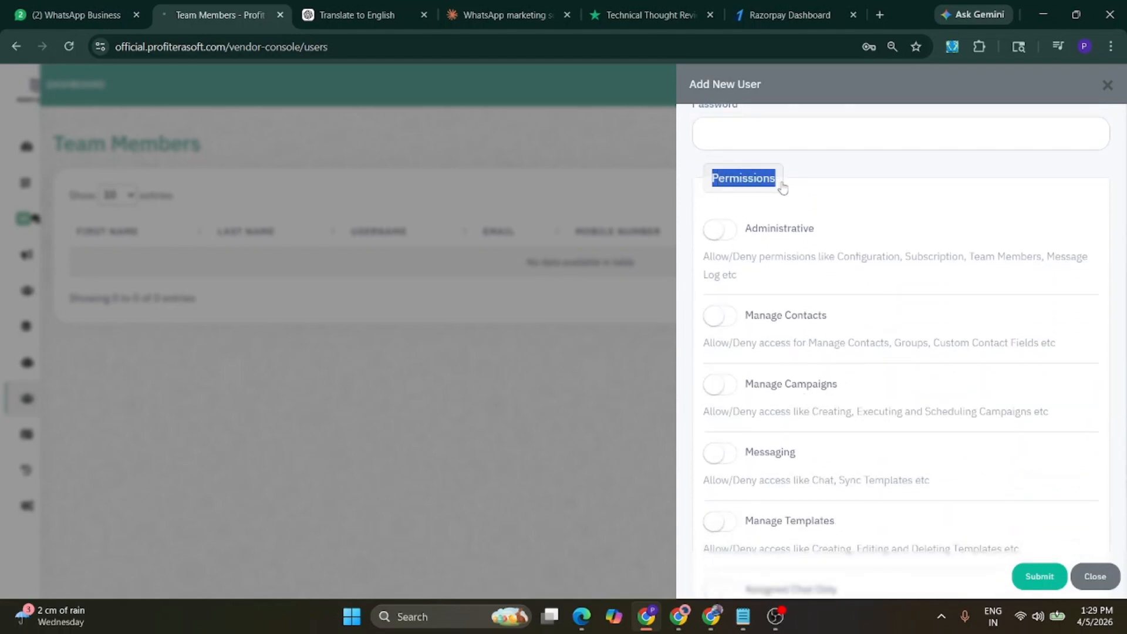
scroll(740, 433, down, 3)
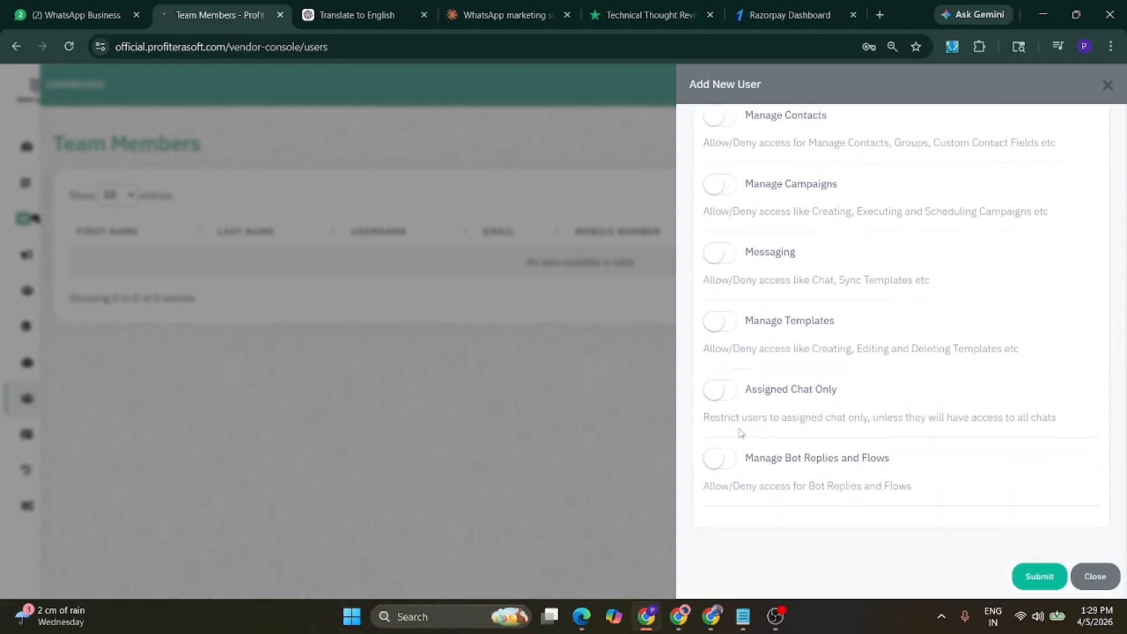
scroll(740, 433, up, 2)
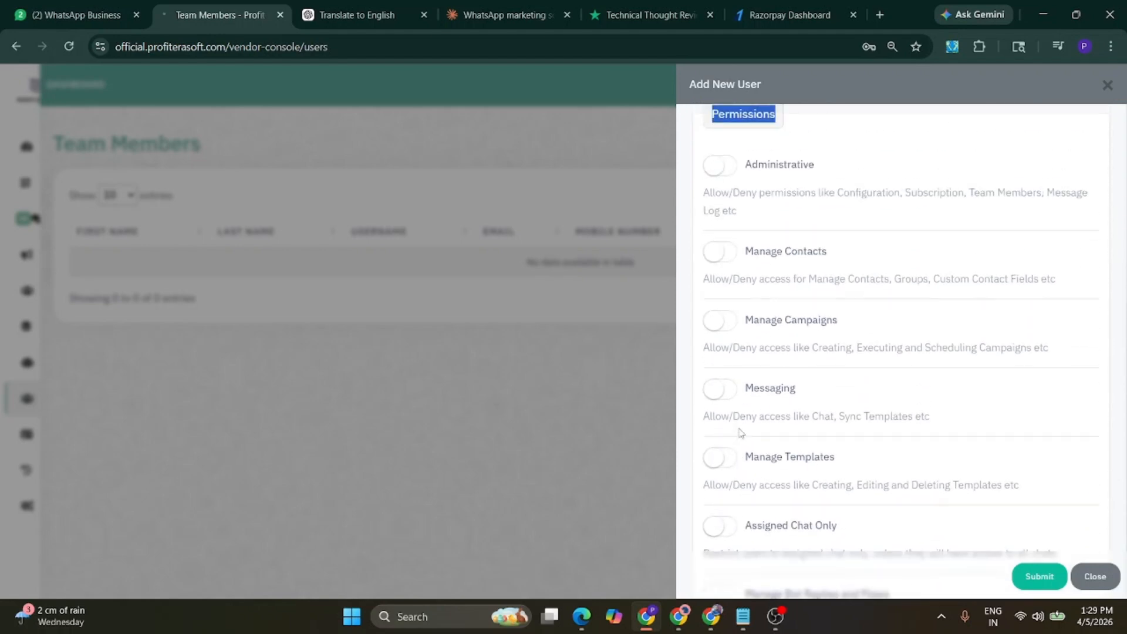
Try out the Manage Contacts and Manage Campaigns permissions, switch both off again, and close the new user form without submitting
click(722, 257)
drag(696, 280, 893, 292)
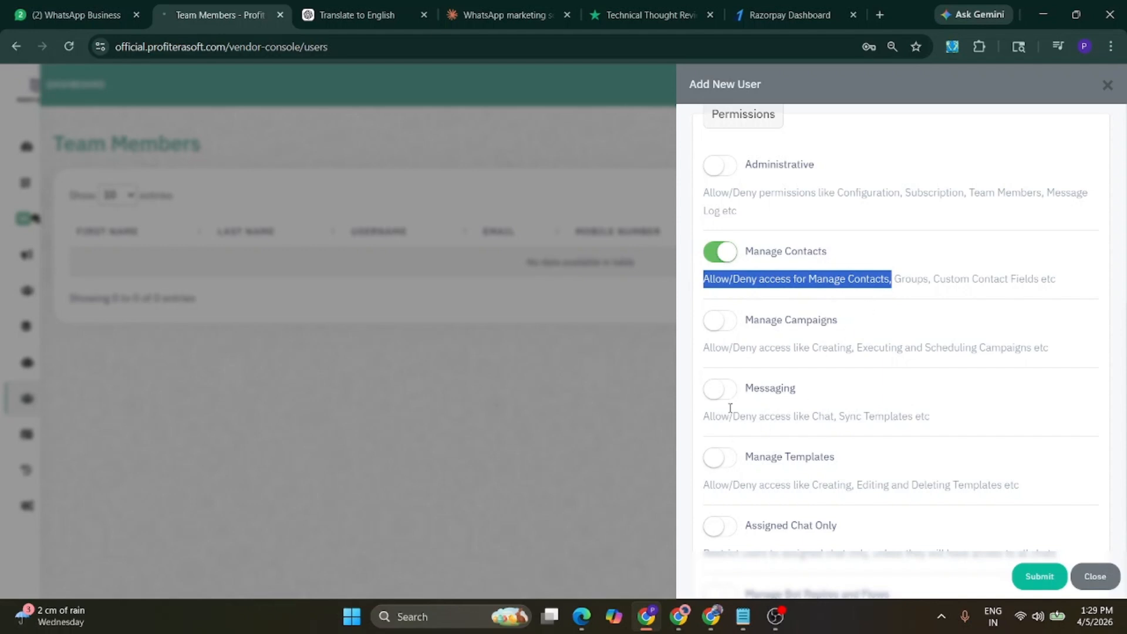
click(731, 328)
drag(715, 350, 945, 362)
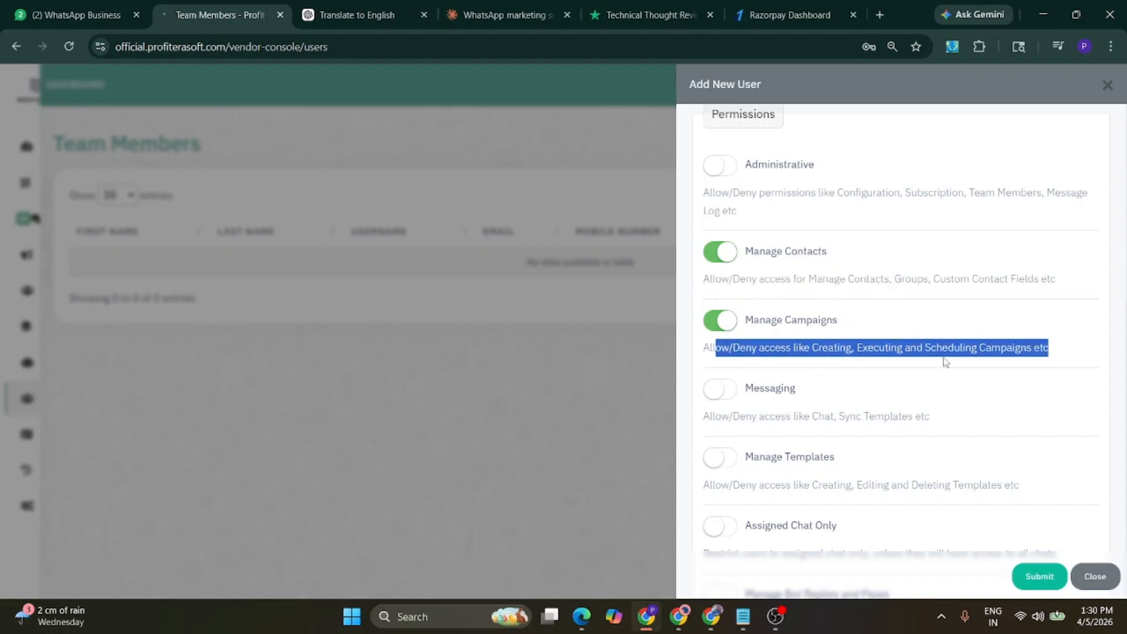
click(724, 320)
click(722, 257)
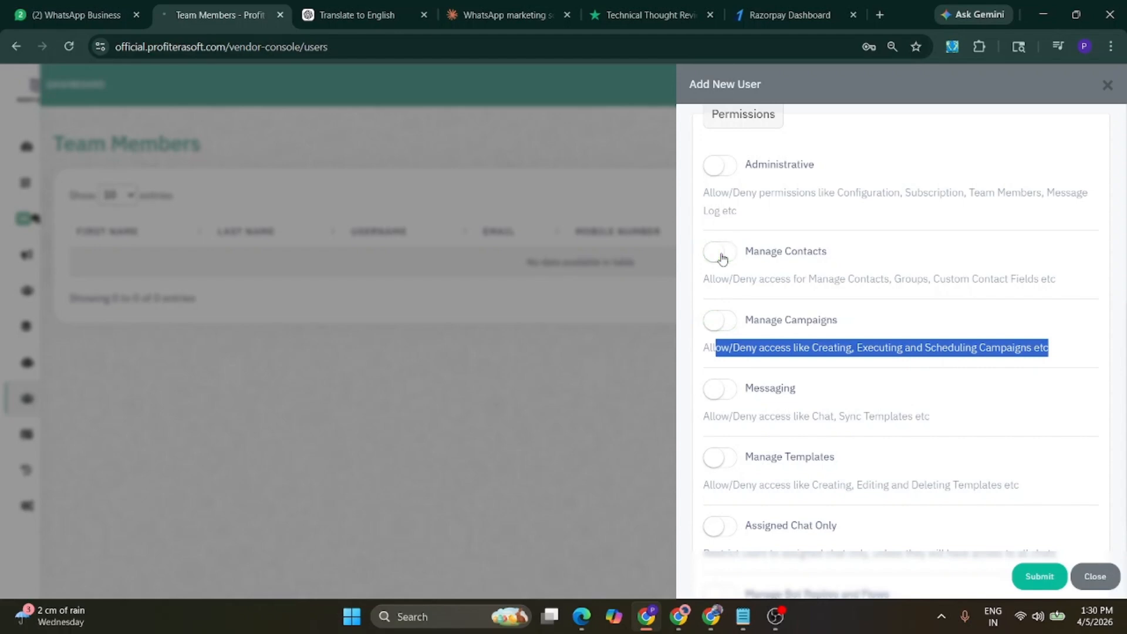
click(1097, 576)
Open the Bot Flows list and launch the Flow Builder for the "test" flow triggered by "Hi"
mouse_move(62, 399)
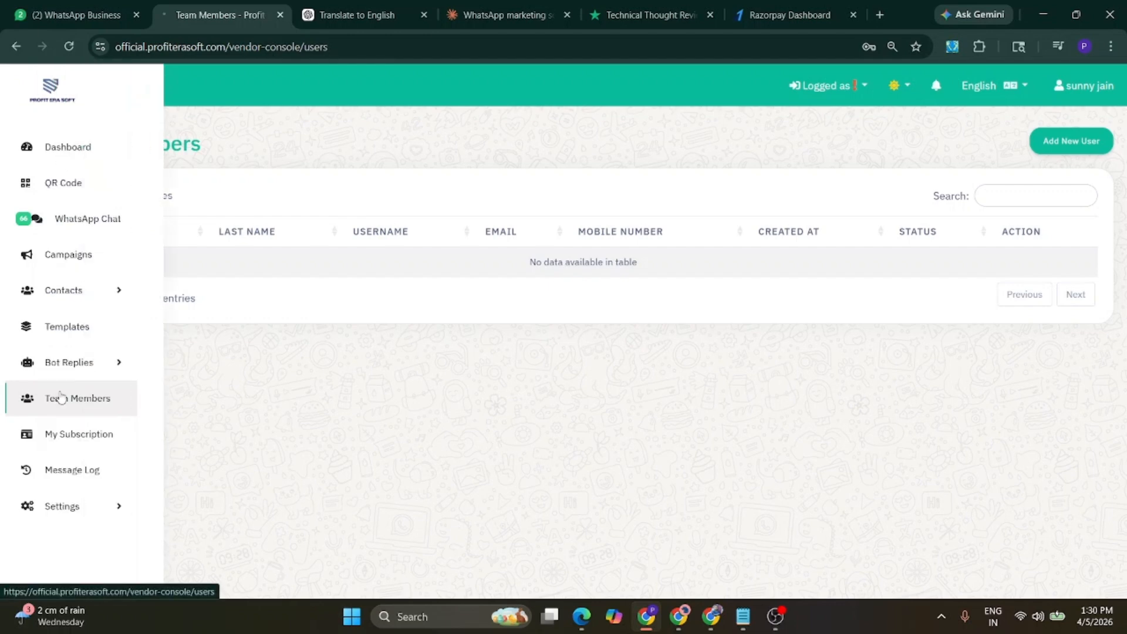
click(78, 364)
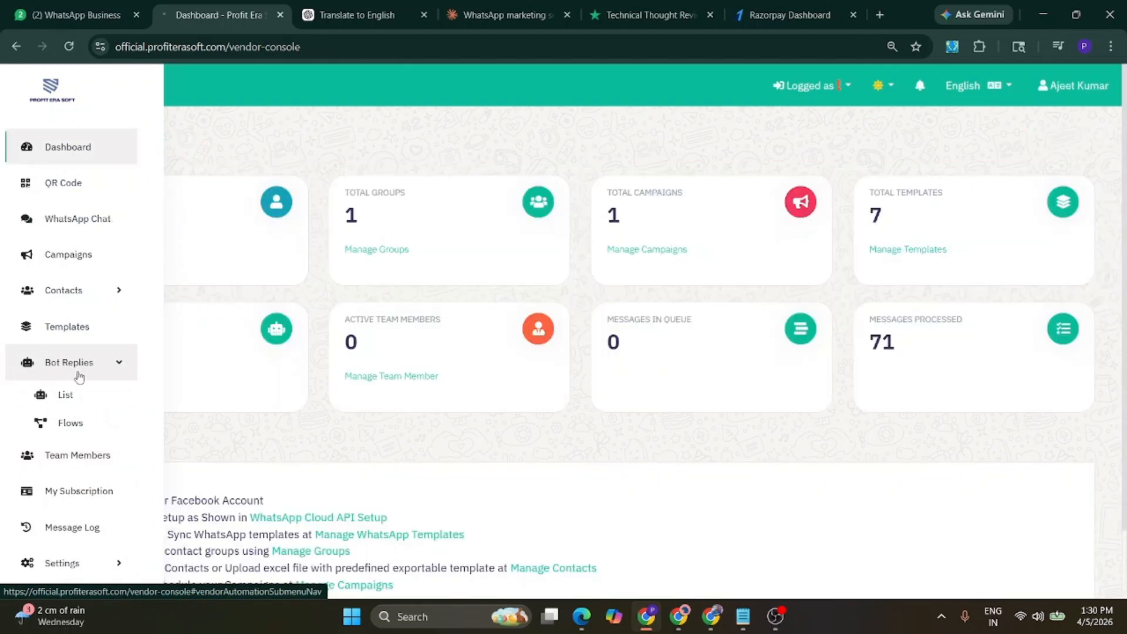
click(71, 428)
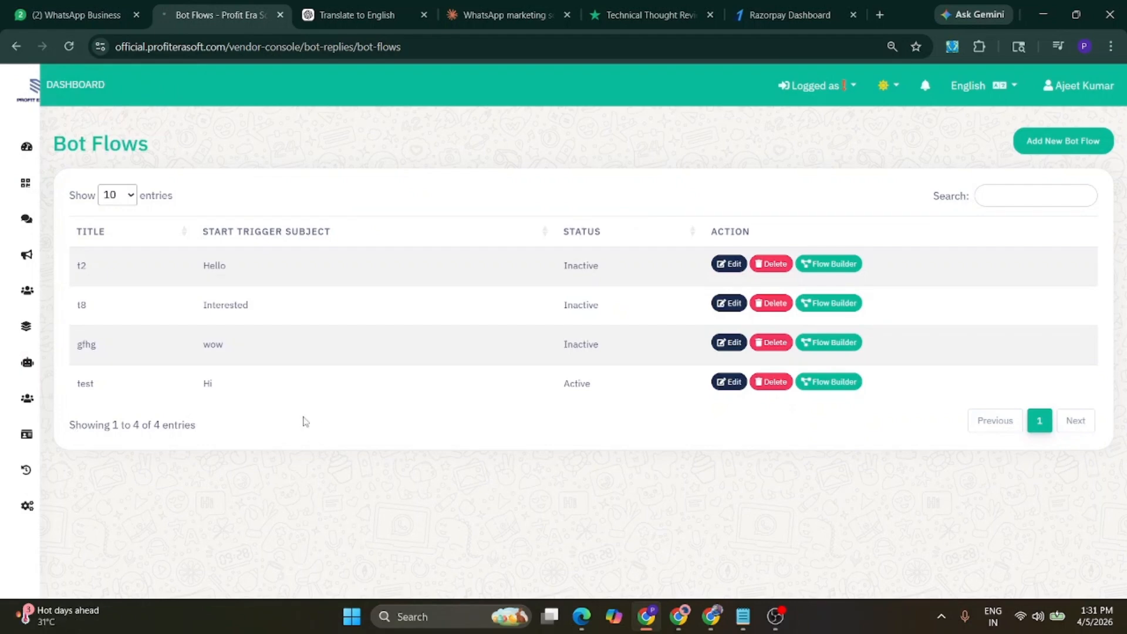
click(836, 388)
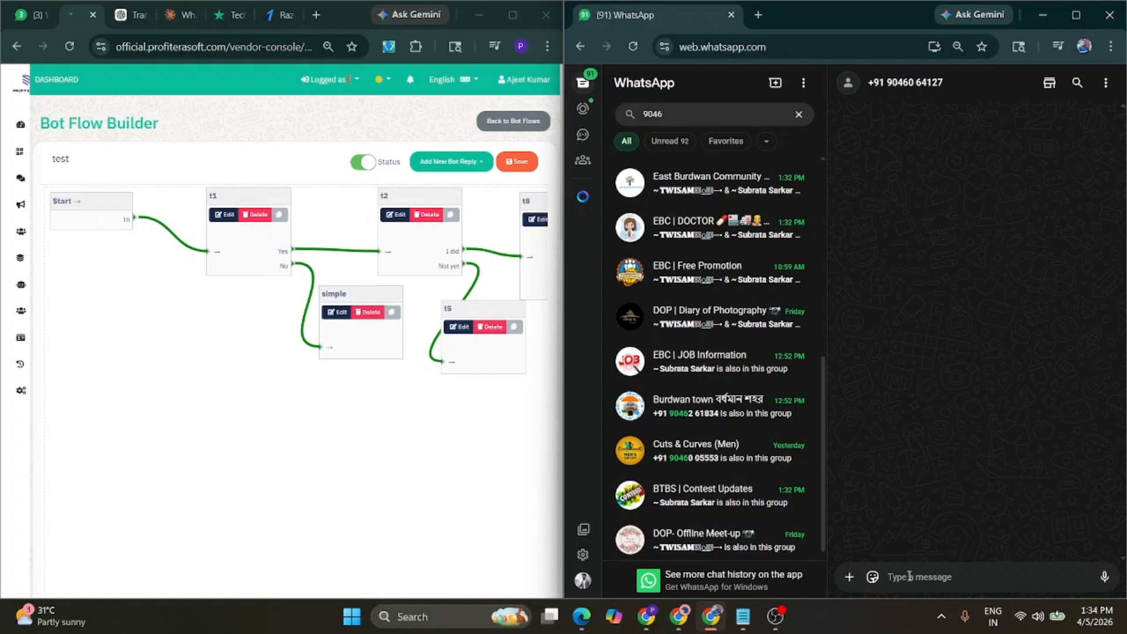
In the WhatsApp Web business chat, send "Hi" to trigger the bot and answer "Yes", "I did" and "Please proceed"
text(Hi)
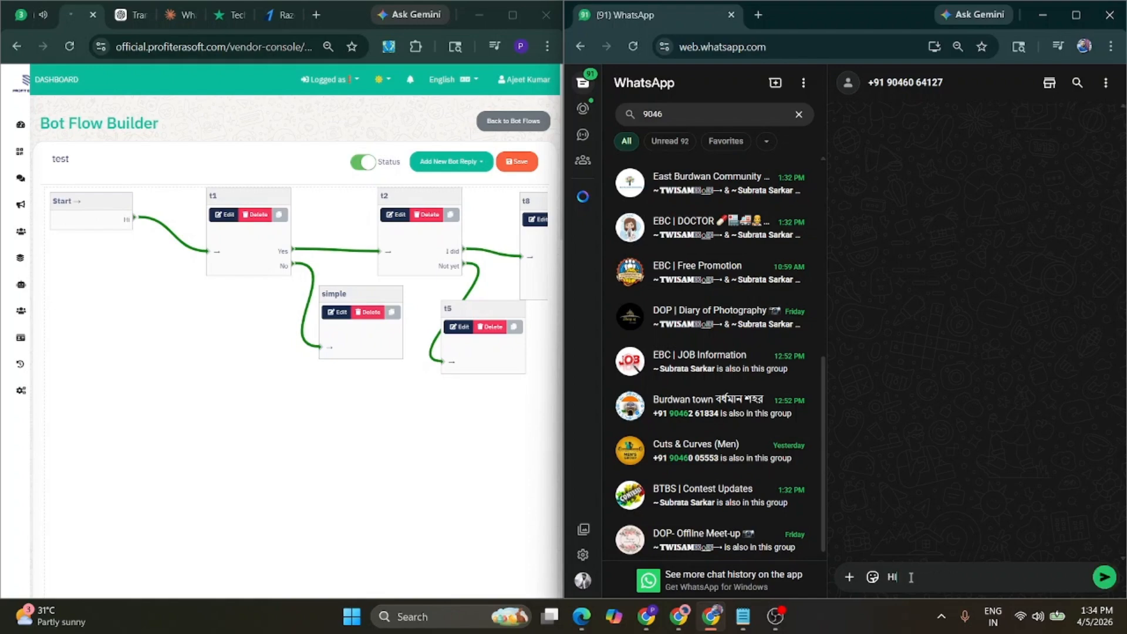
key(Return)
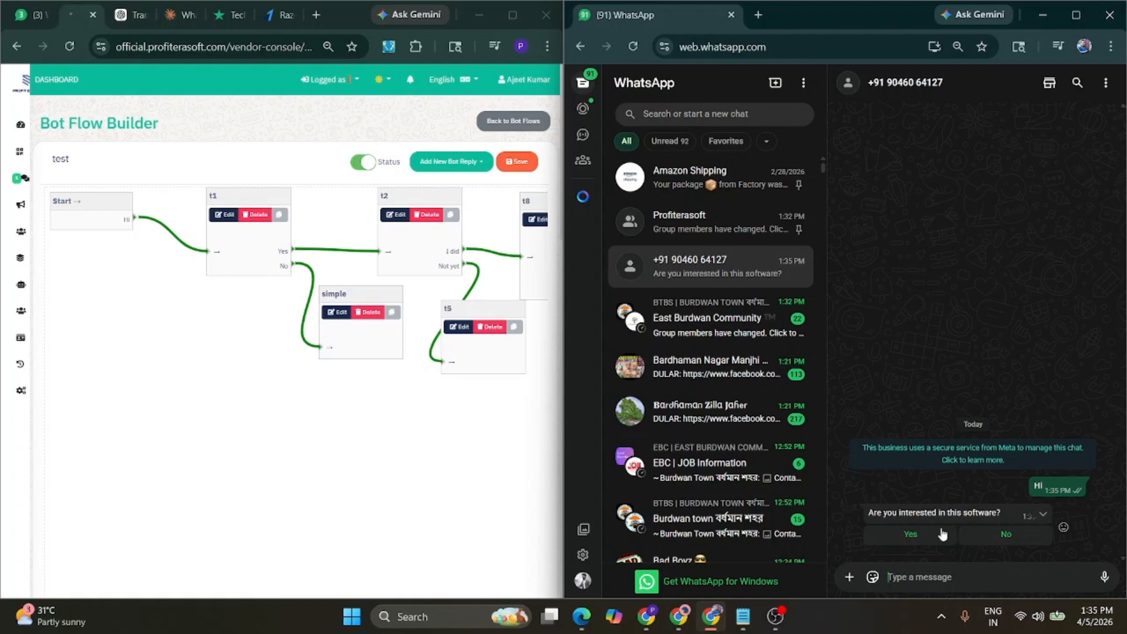
click(923, 535)
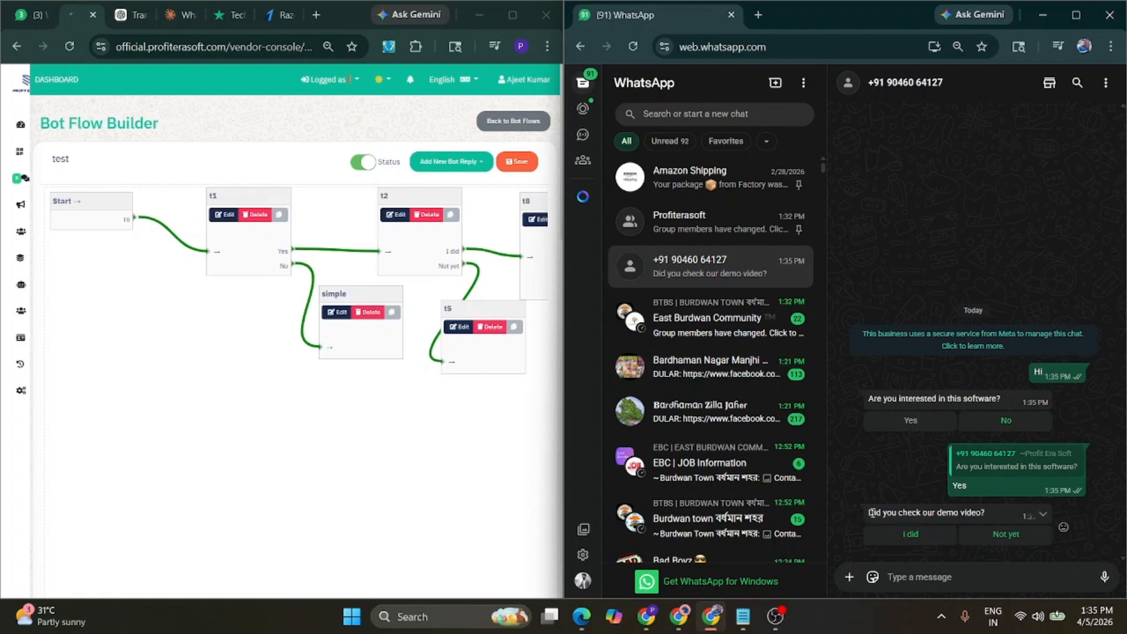
click(919, 536)
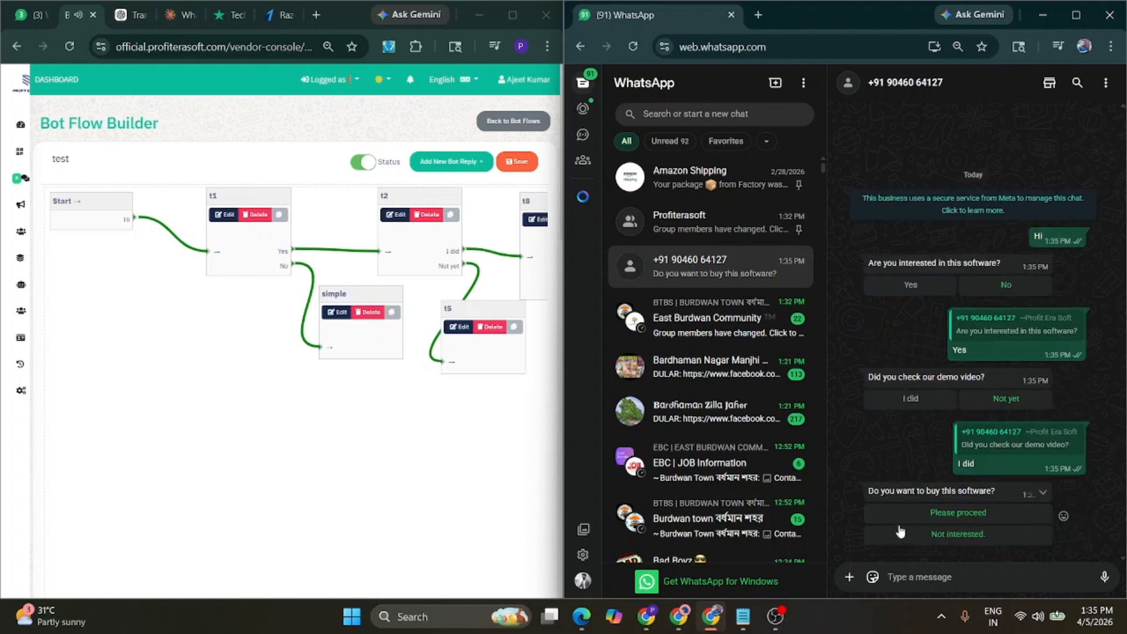
click(965, 519)
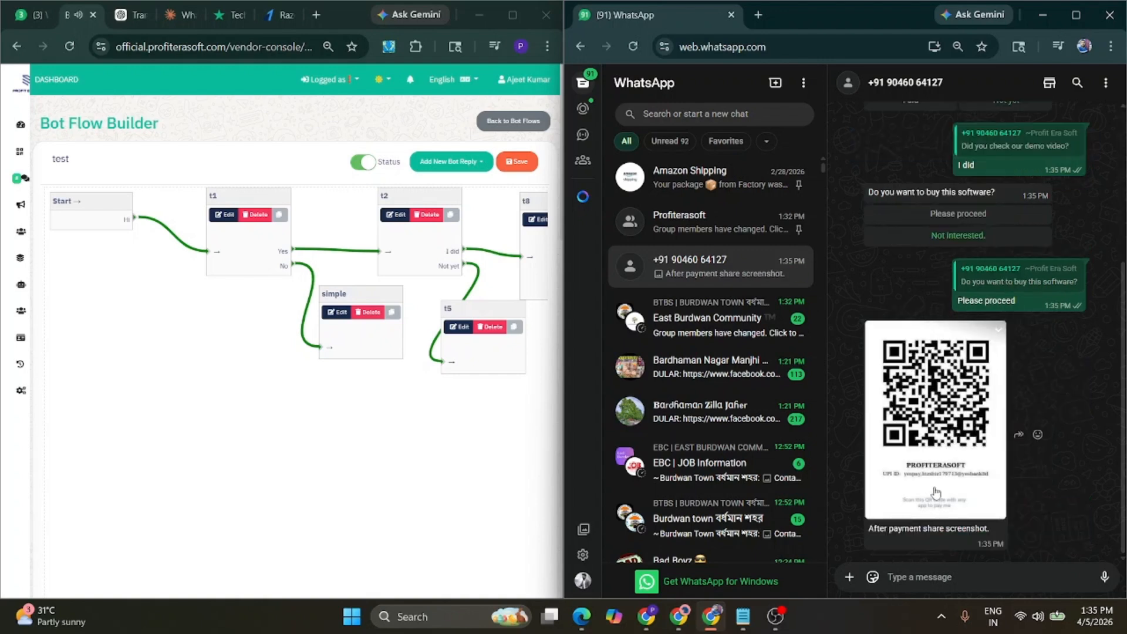
Answer "Not yet" to the bot's demo video question and review the whole bot conversation
scroll(966, 455, up, 4)
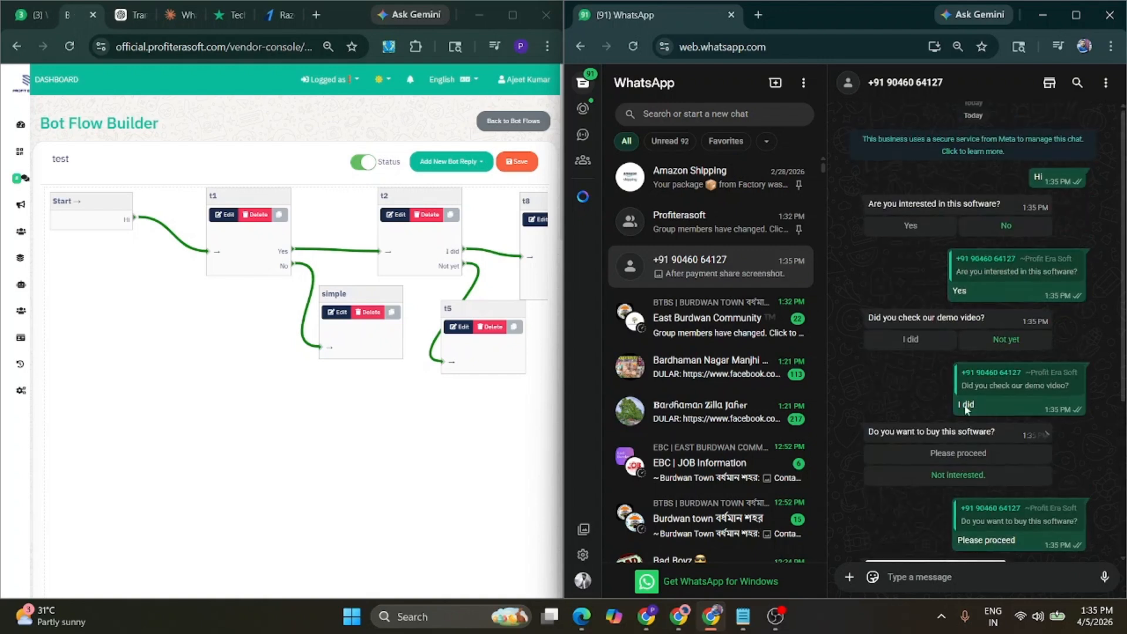
click(1016, 340)
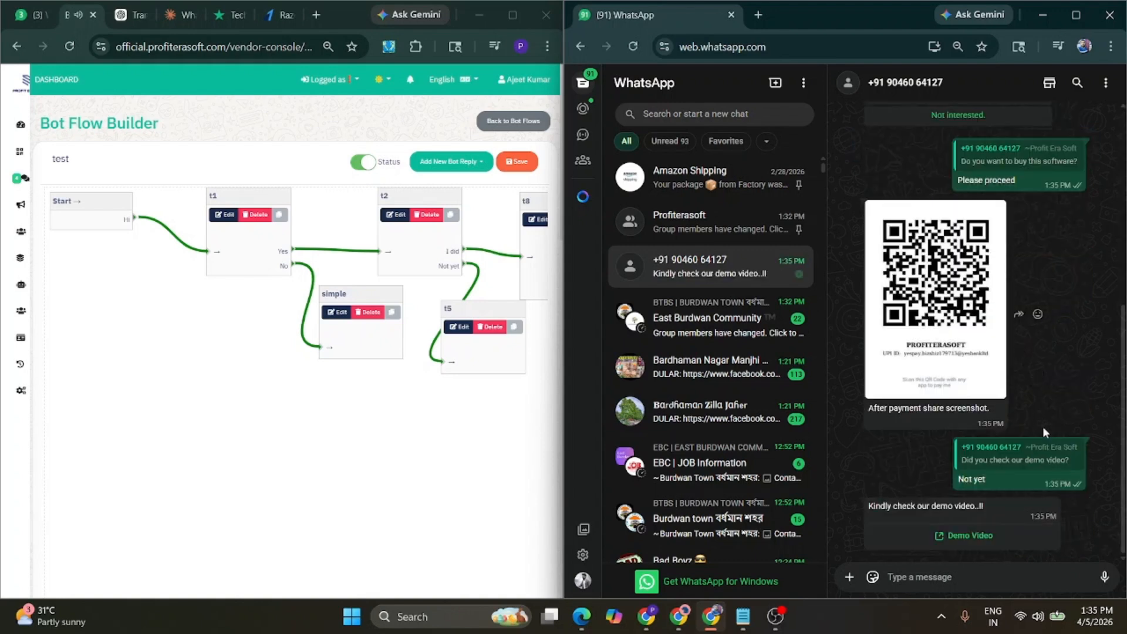
scroll(975, 478, up, 1)
scroll(975, 478, up, 5)
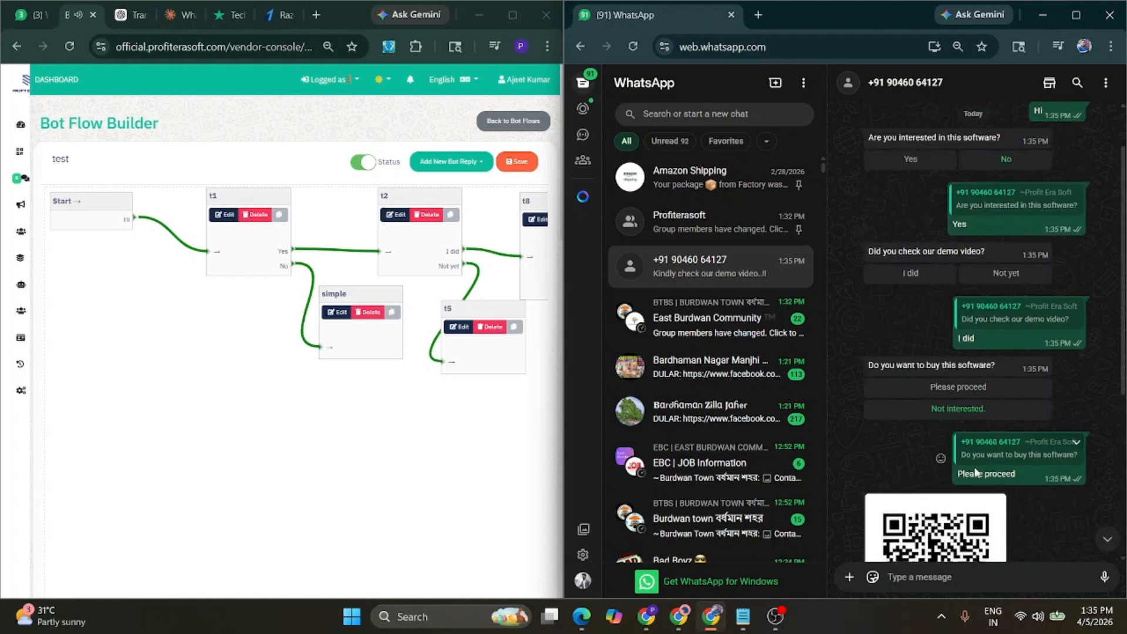
scroll(978, 471, down, 5)
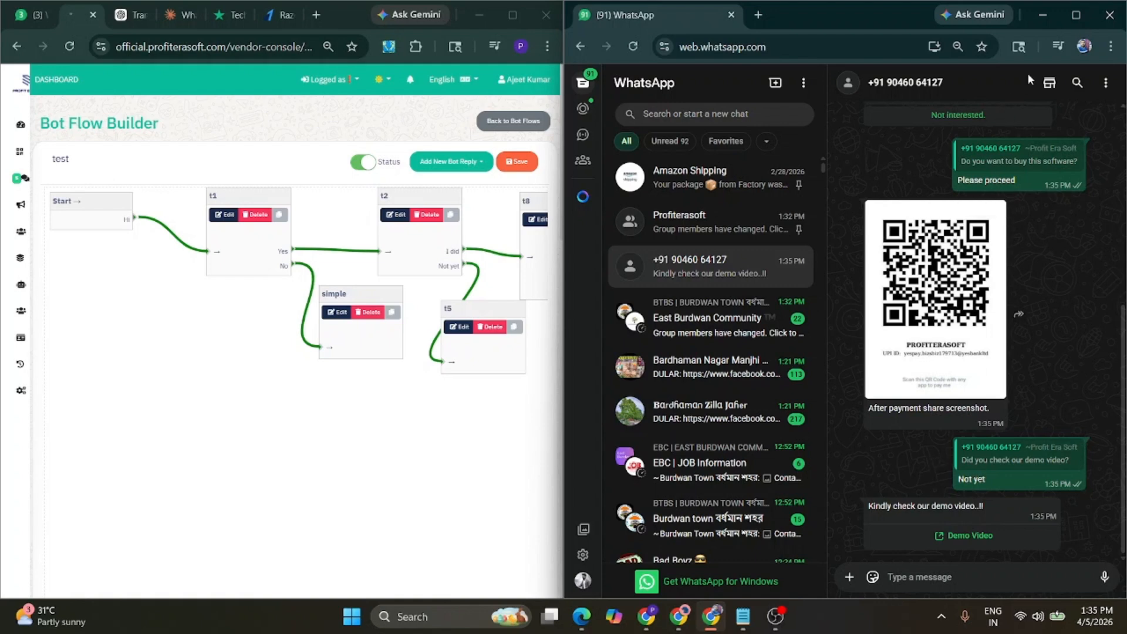
Put WhatsApp Web away, view the "test" flow in a full-size window, and return to the Bot Flows list
click(1042, 14)
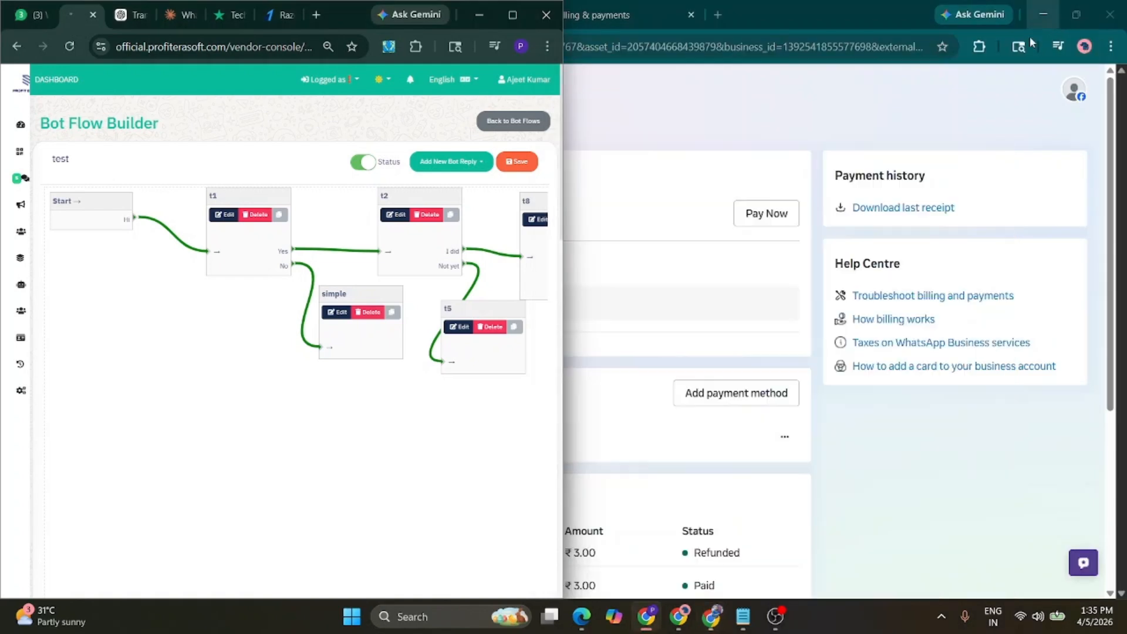
click(512, 15)
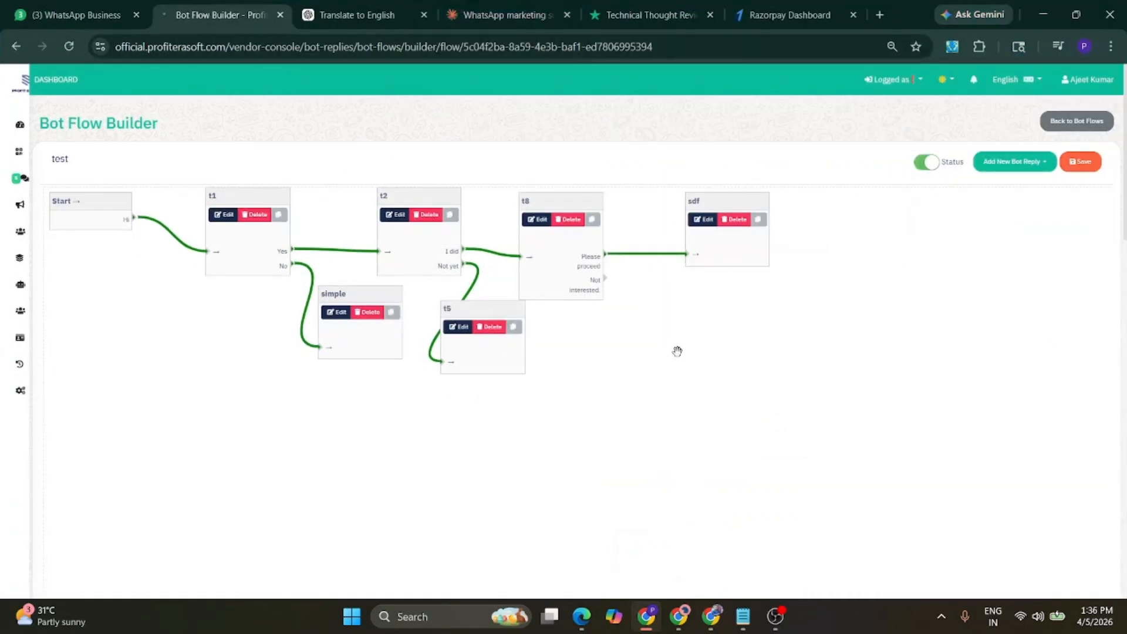
key(ctrl+plus)
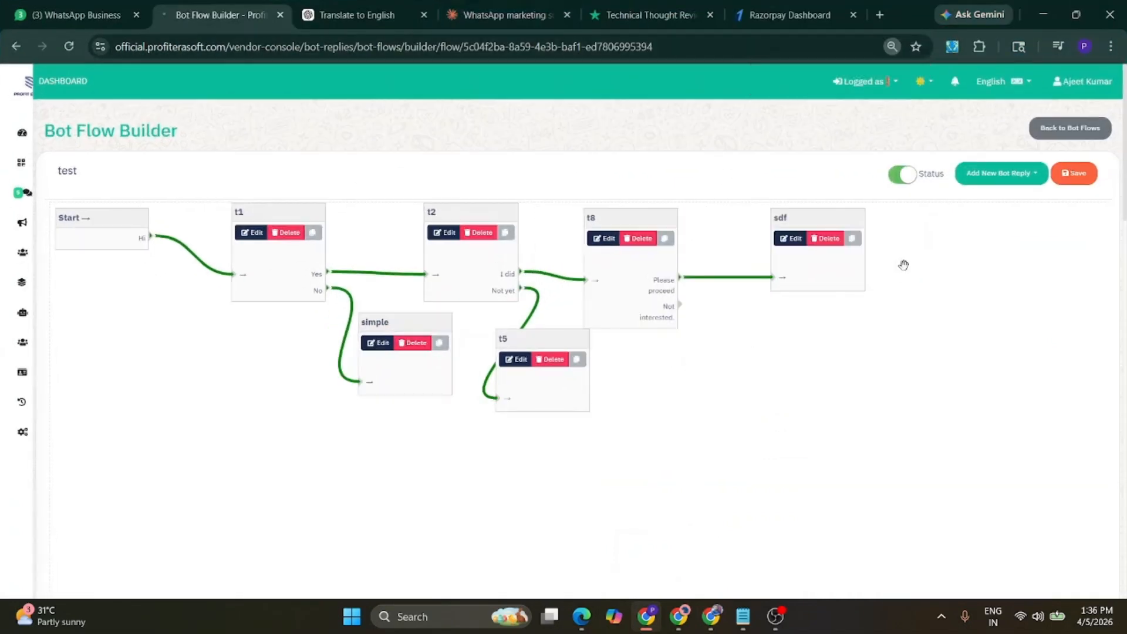
click(1079, 134)
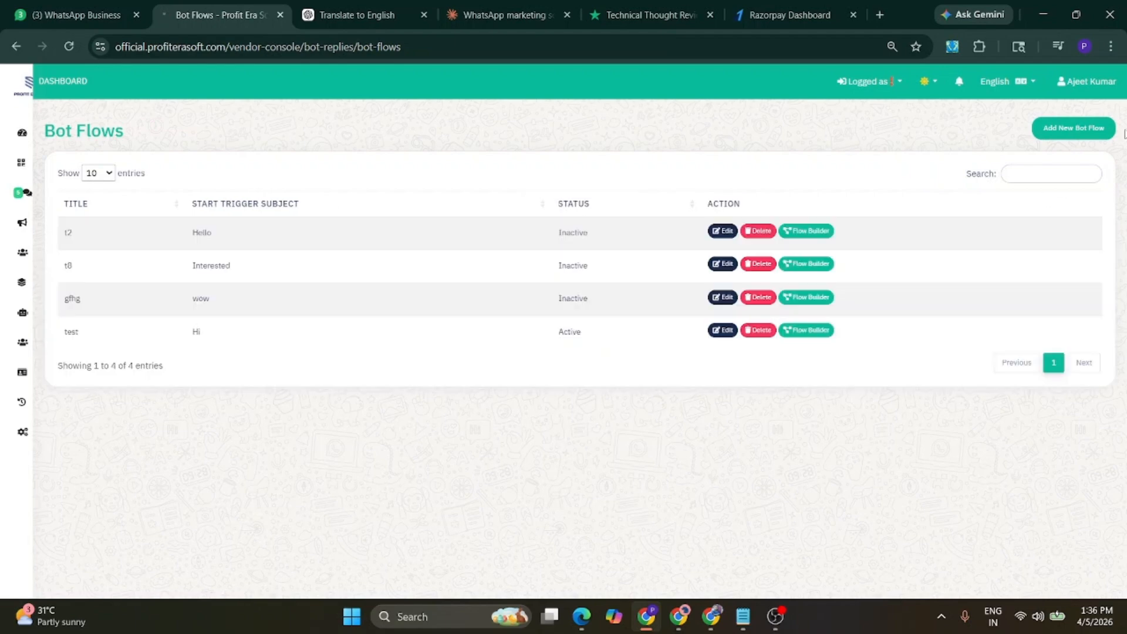
Add a new bot flow titled "ioopi" with the start trigger subject "kaise ho?"
click(1075, 129)
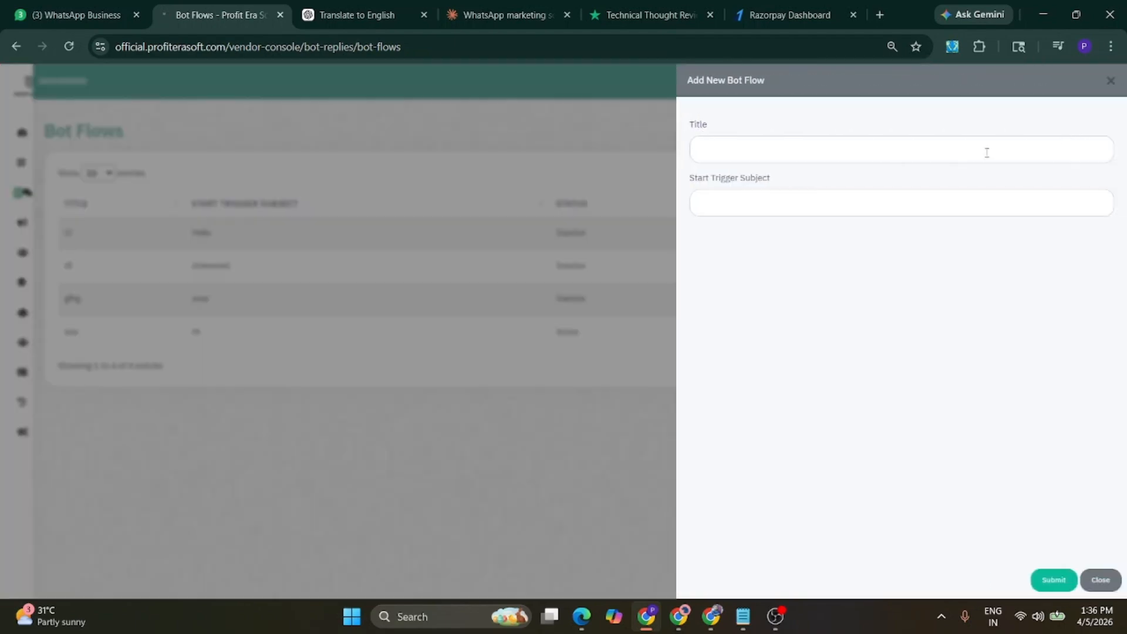
click(838, 155)
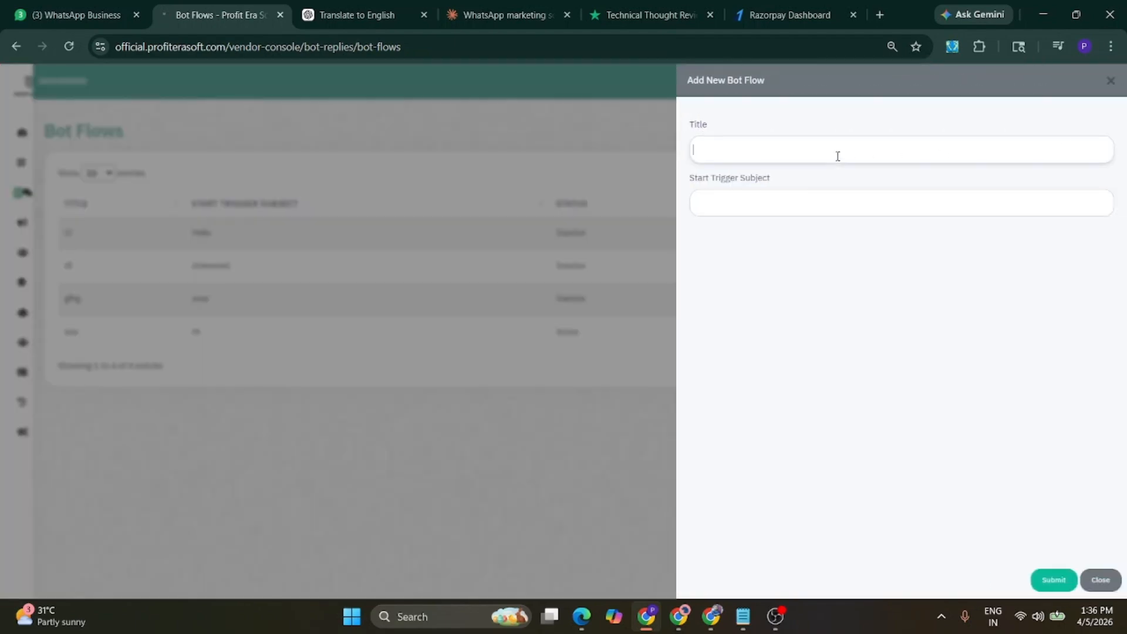
text(ioopi)
click(745, 210)
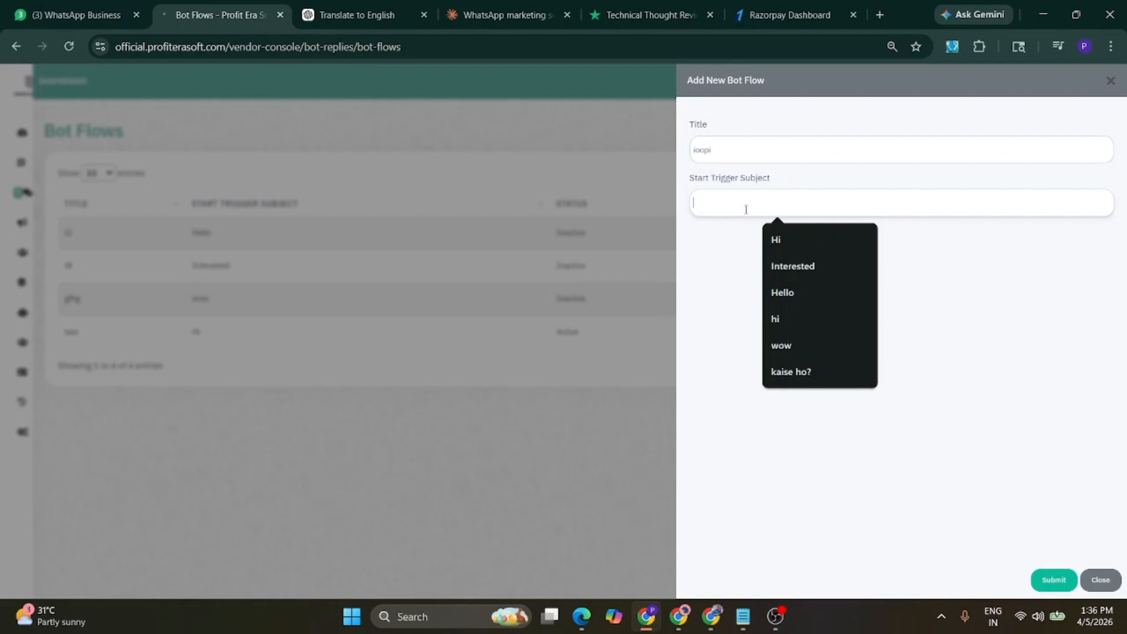
click(793, 373)
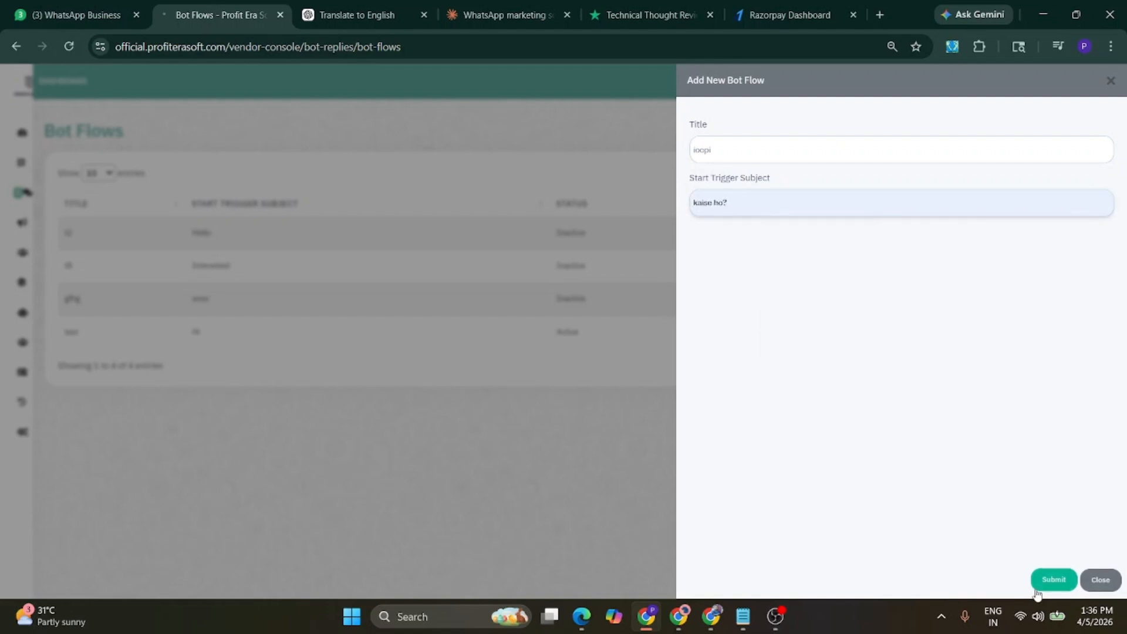
click(1053, 584)
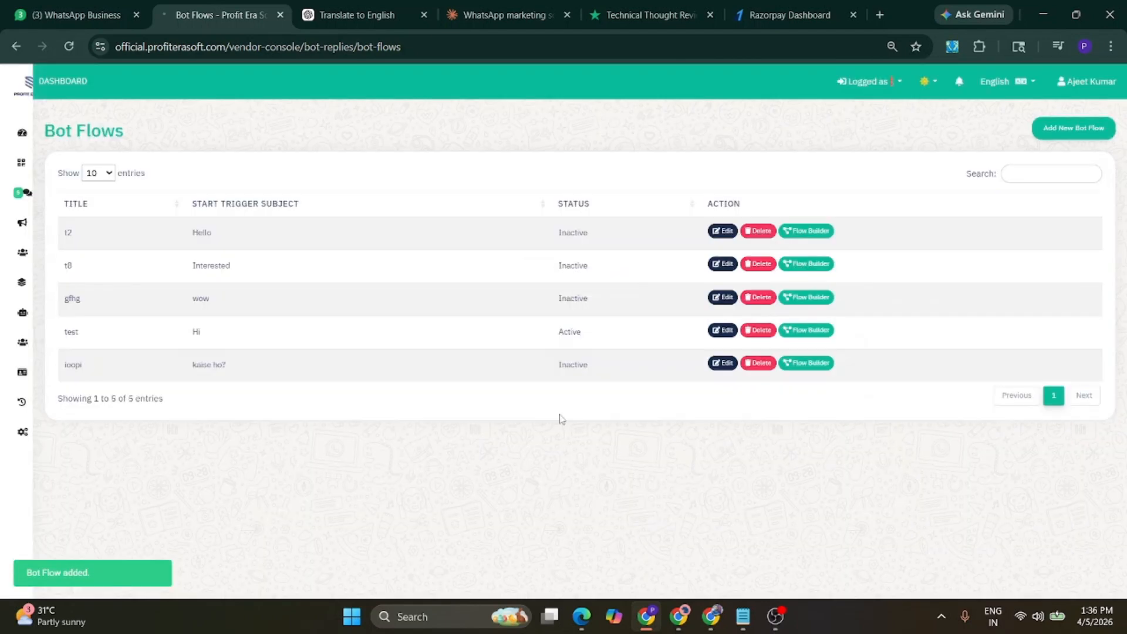
Open the "ioopi" flow in the Flow Builder and switch its status on
click(809, 367)
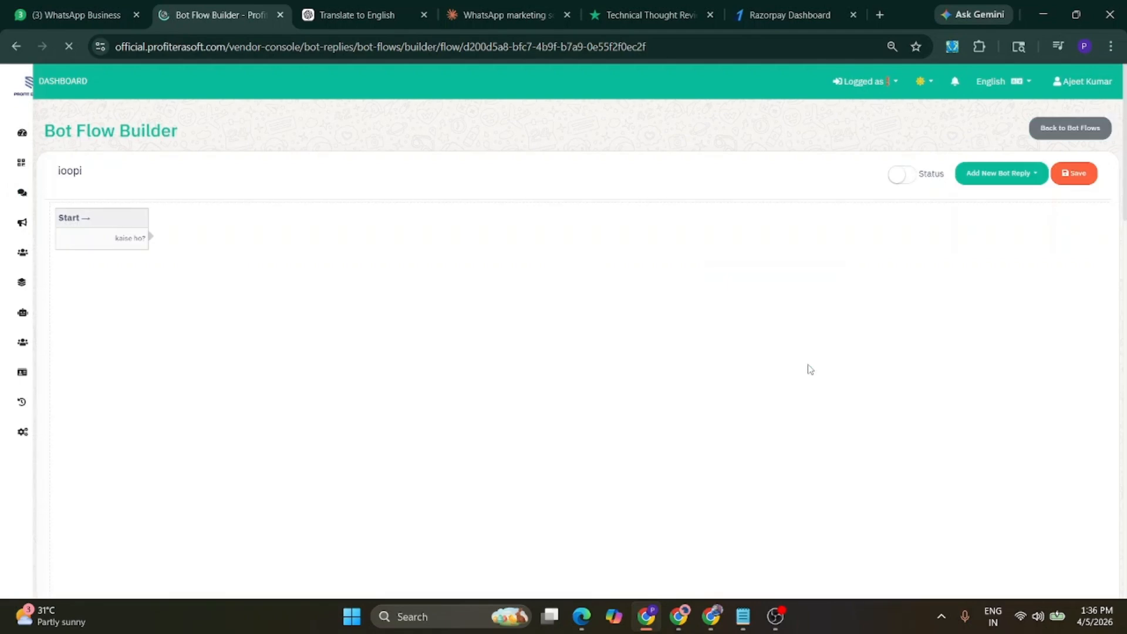
click(913, 181)
Start an Advance Interactive Bot Reply named "hgjh" with the reply text "gjhkjlk;l"
click(1007, 180)
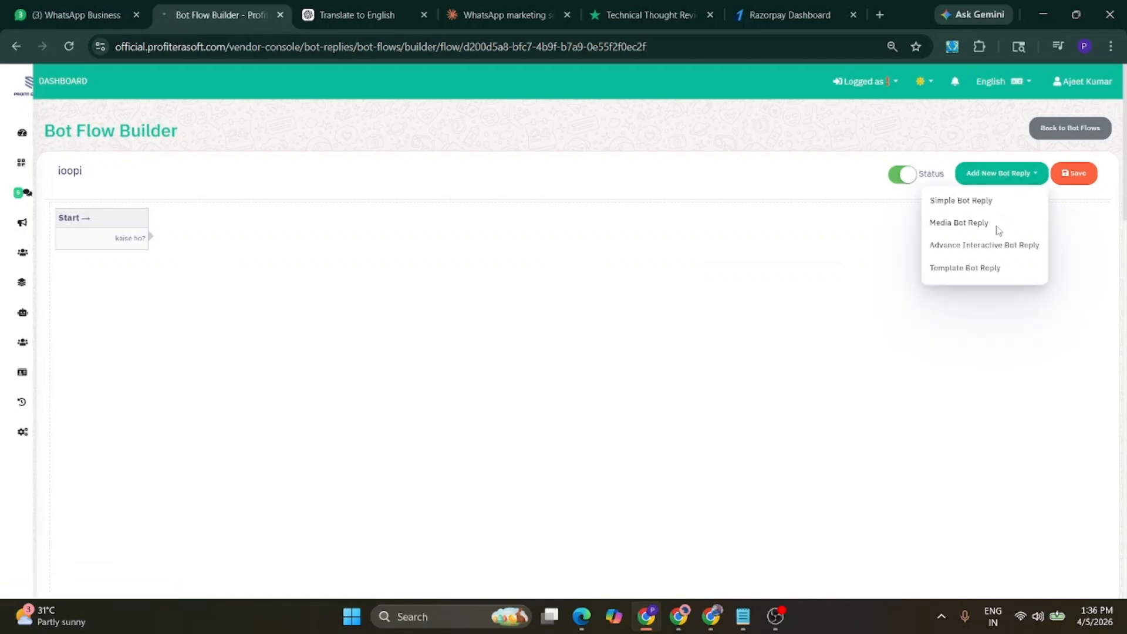
click(1005, 245)
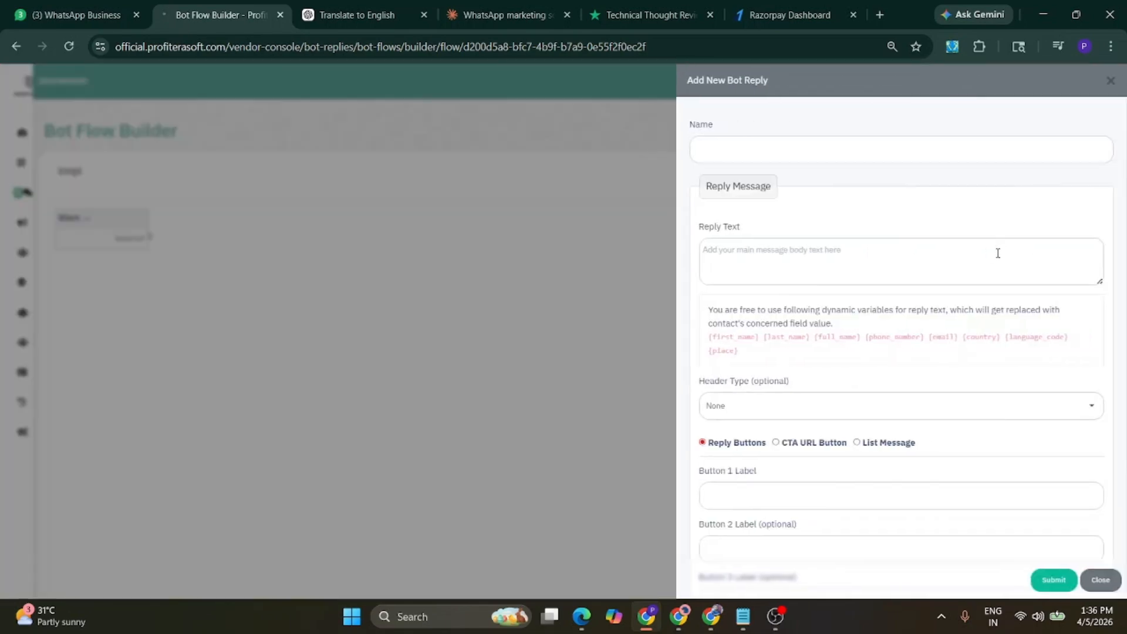
click(743, 150)
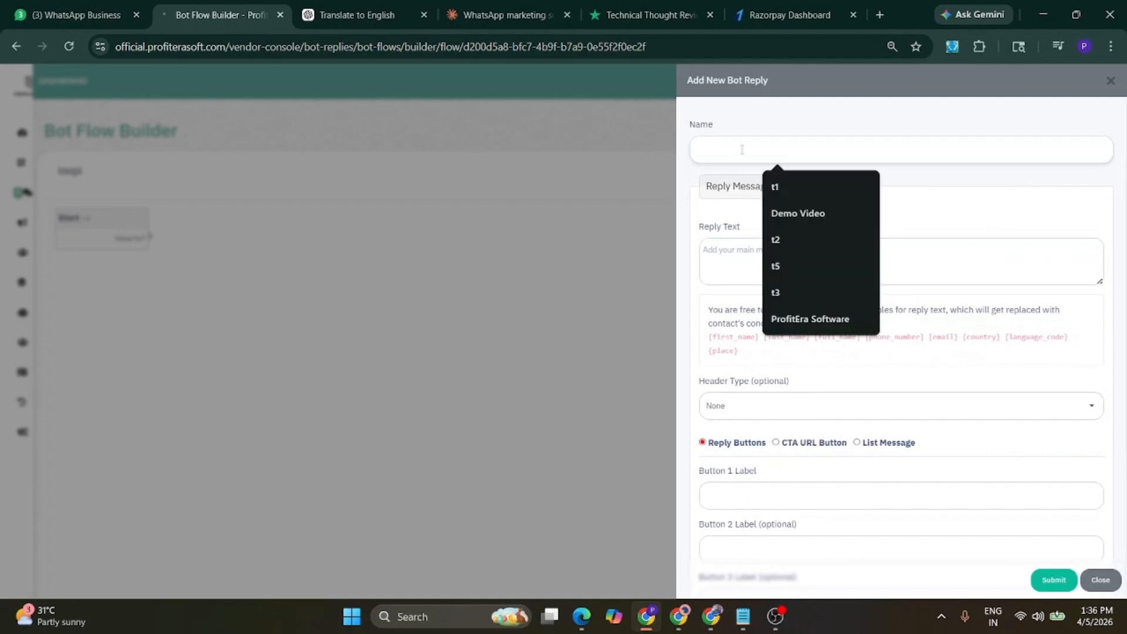
text(hgjhj)
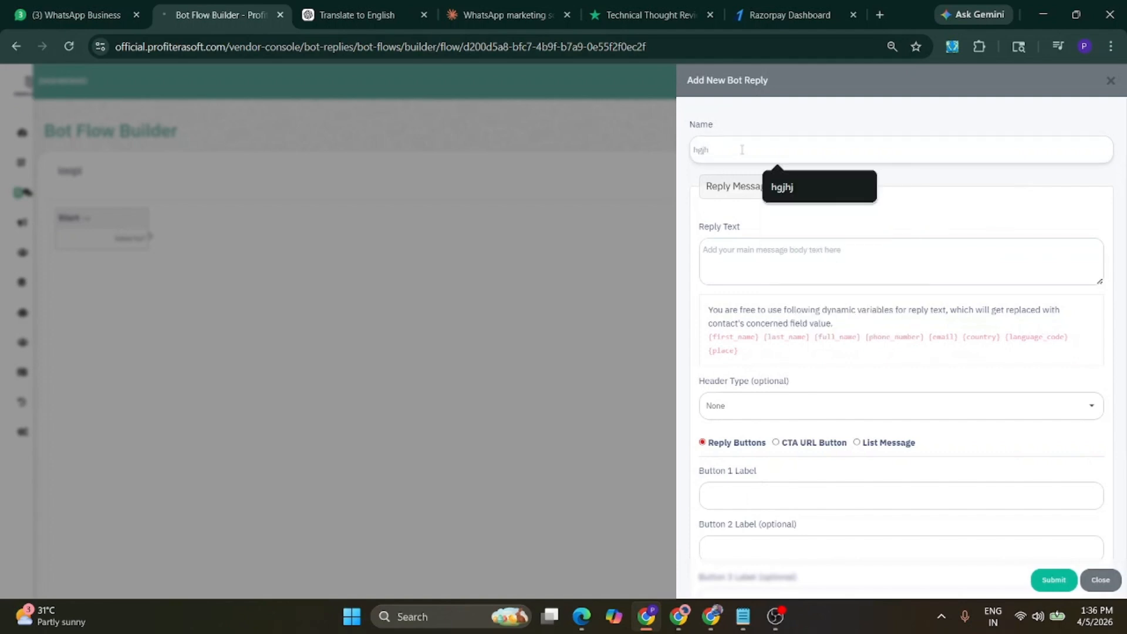
click(810, 259)
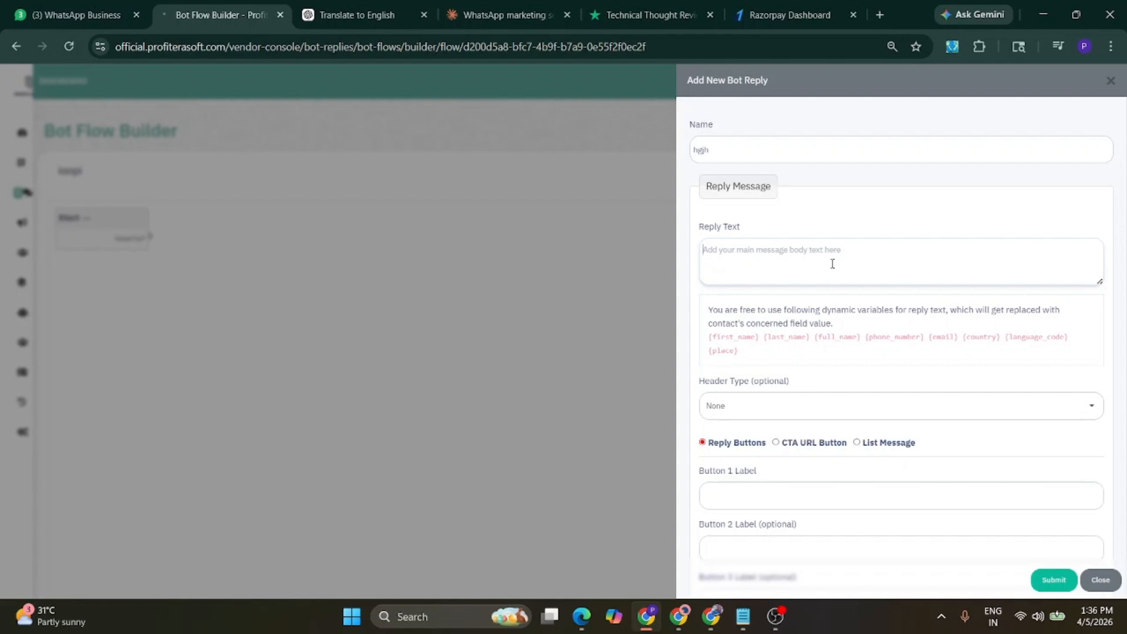
text(gjhkjlk;)
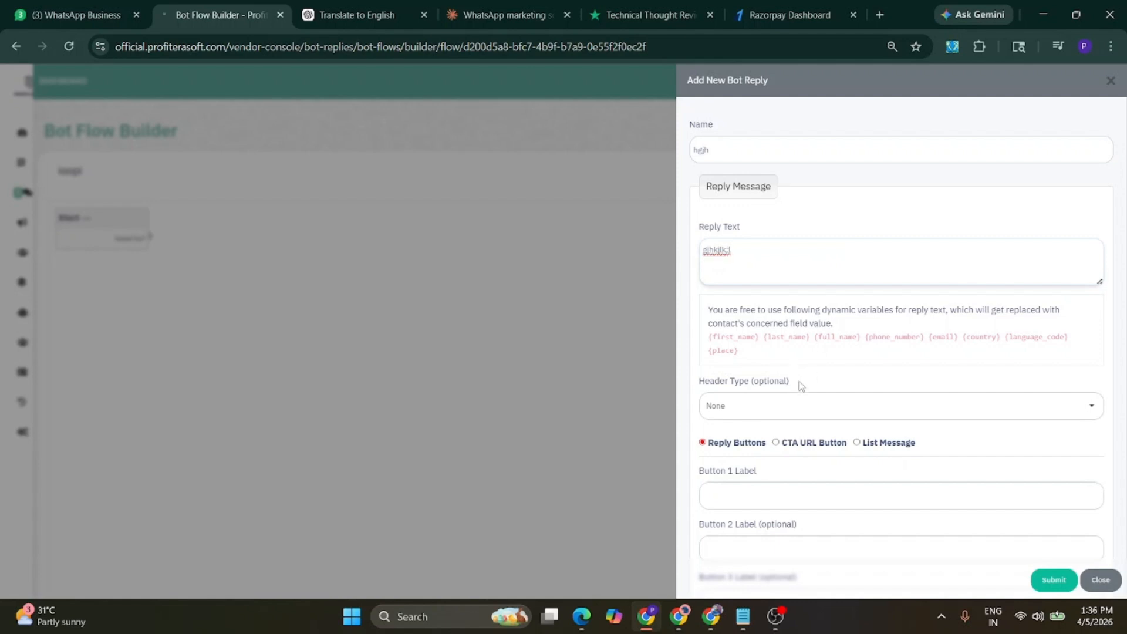
Examine the available header types and the reply button label fields of the new bot reply without filling them in
drag(793, 382, 704, 393)
click(893, 405)
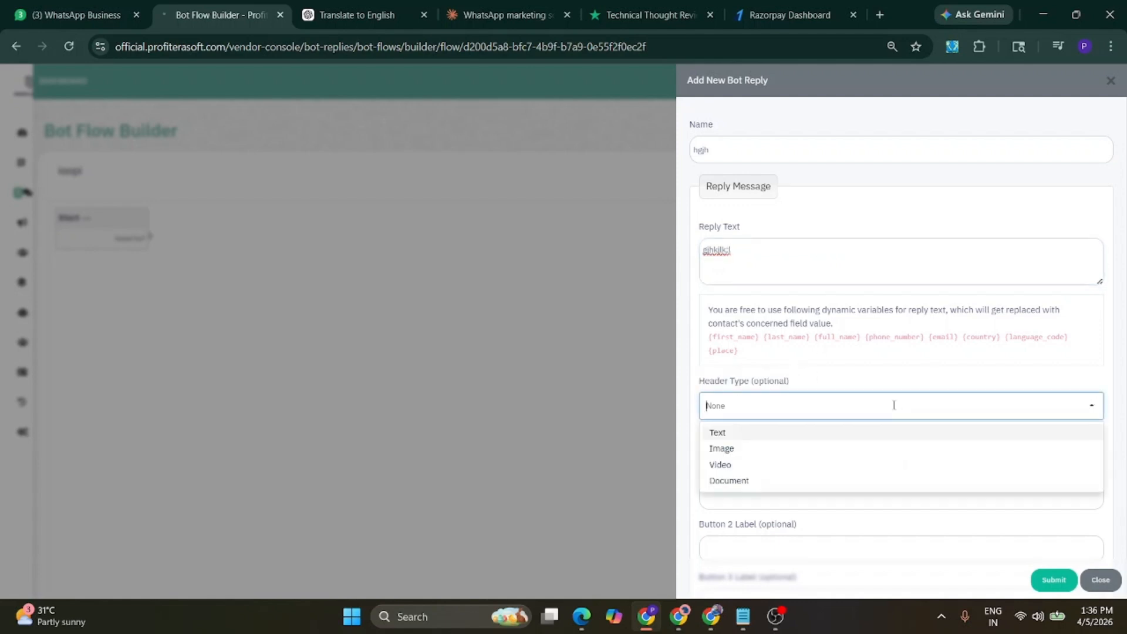
scroll(876, 411, down, 1)
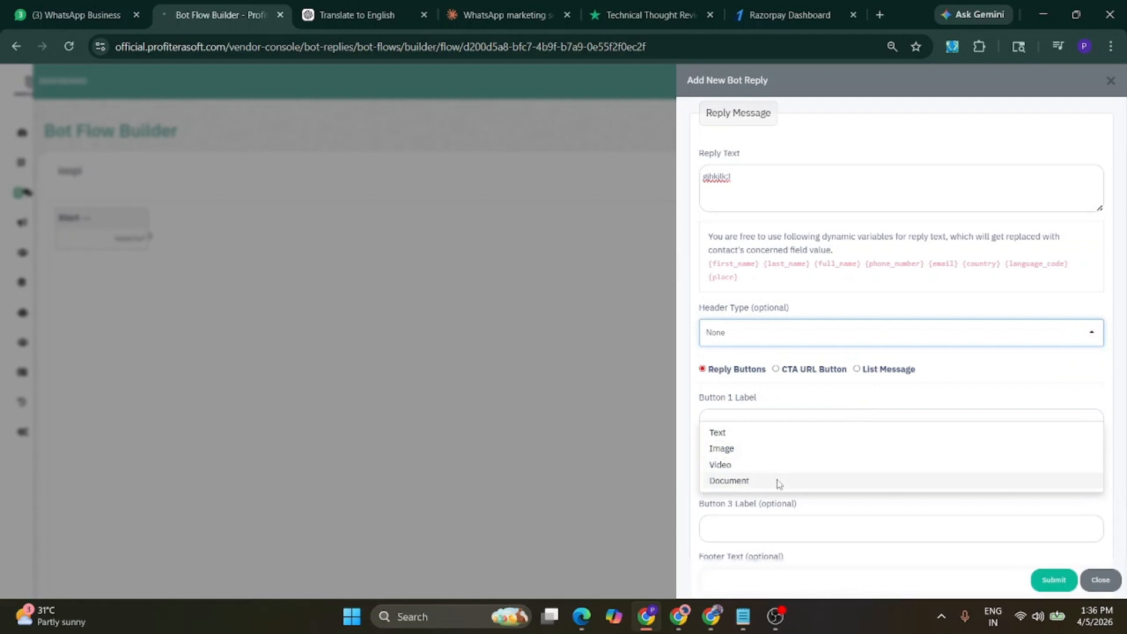
click(847, 306)
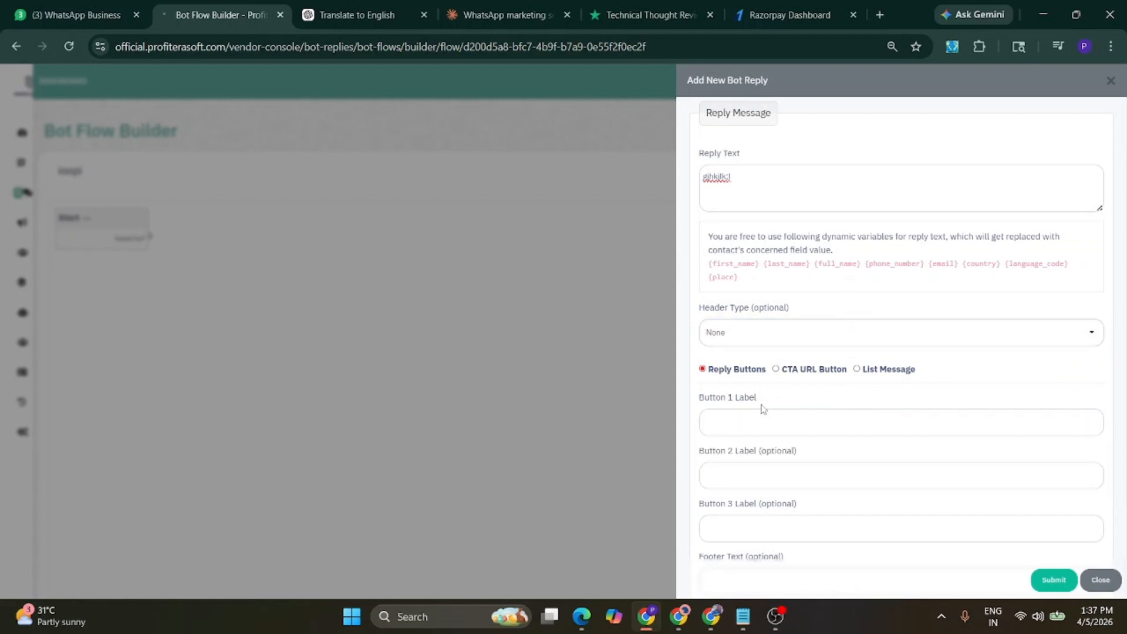
scroll(762, 408, down, 1)
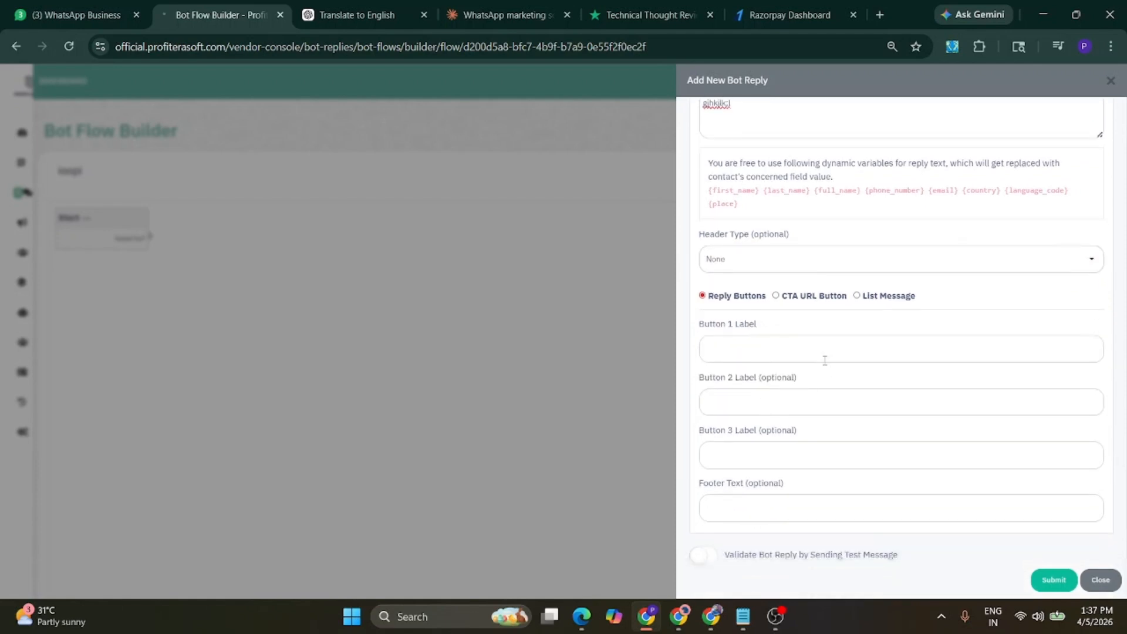
click(730, 345)
click(717, 403)
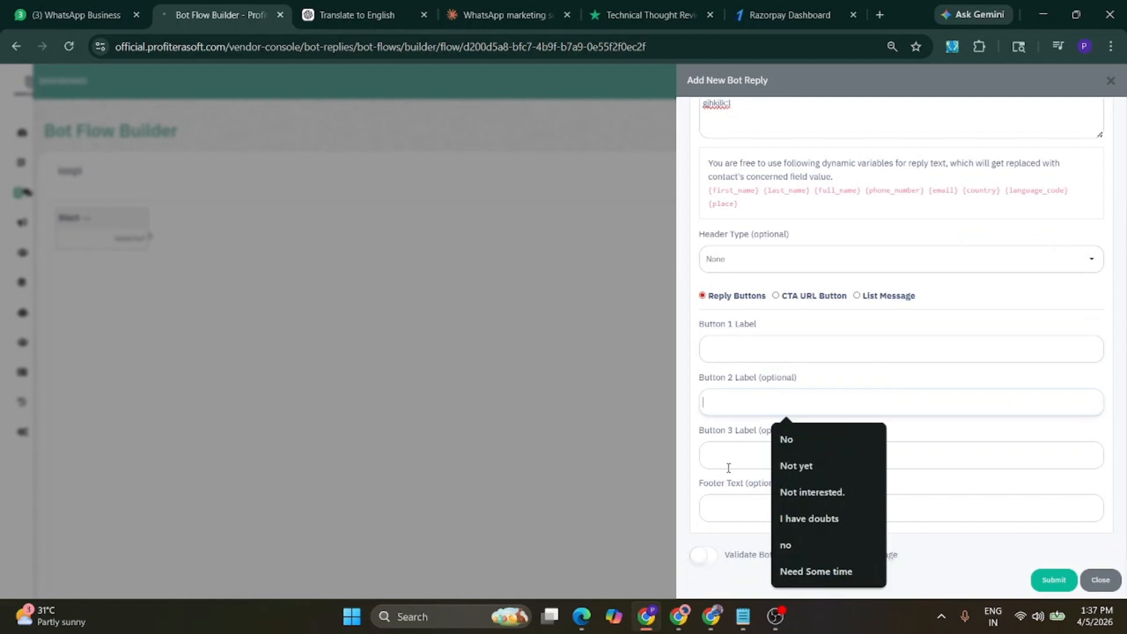
click(727, 461)
click(950, 315)
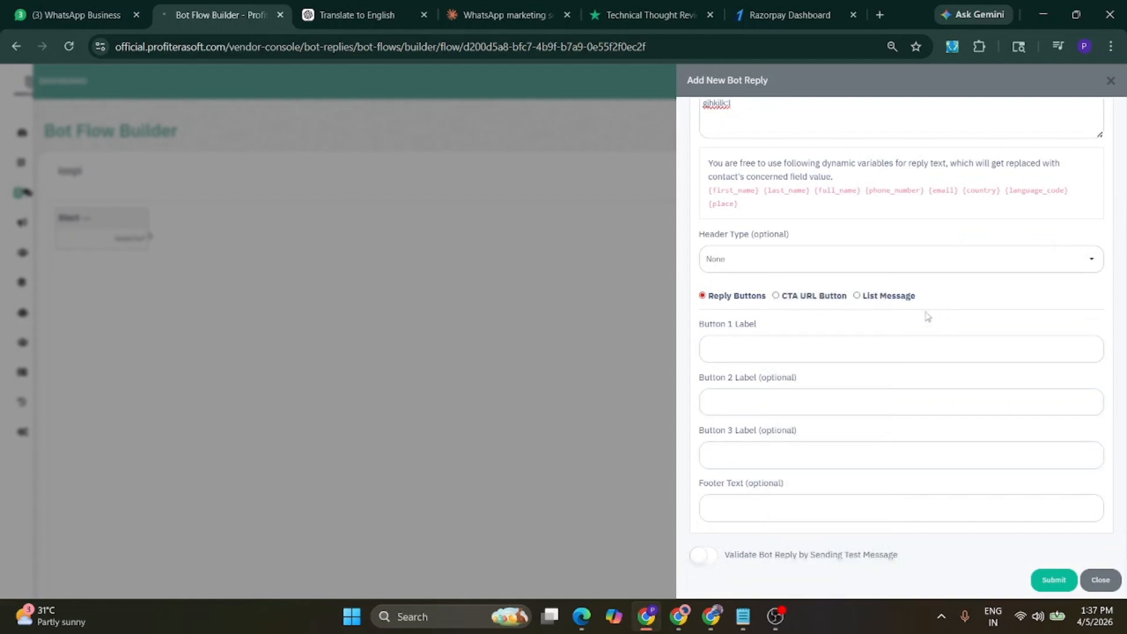
View the CTA URL Button and List Message options of the bot reply, then return to Reply Buttons
click(776, 296)
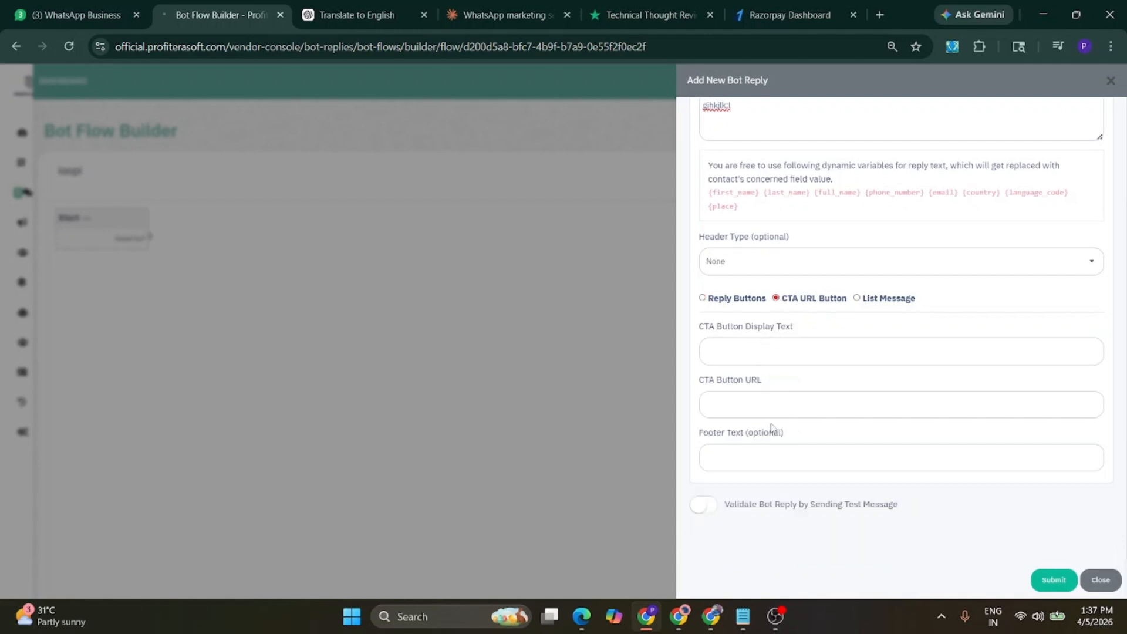
click(858, 298)
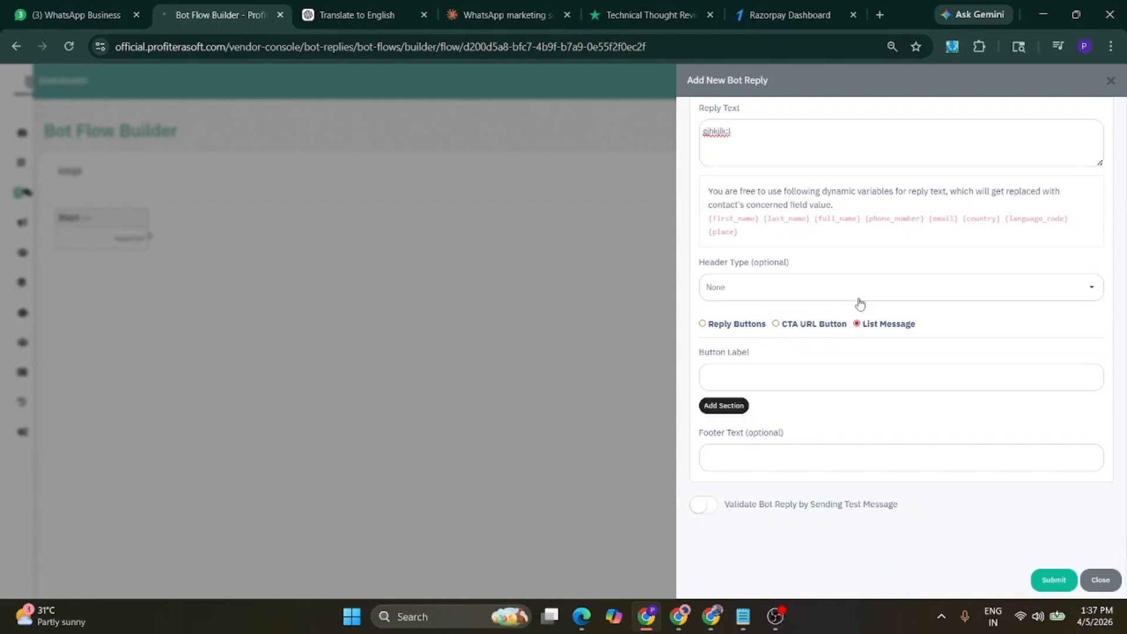
click(703, 324)
Label the three reply buttons "khjlk", "ljk;l" and "kjlkl", and submit the bot reply
click(762, 374)
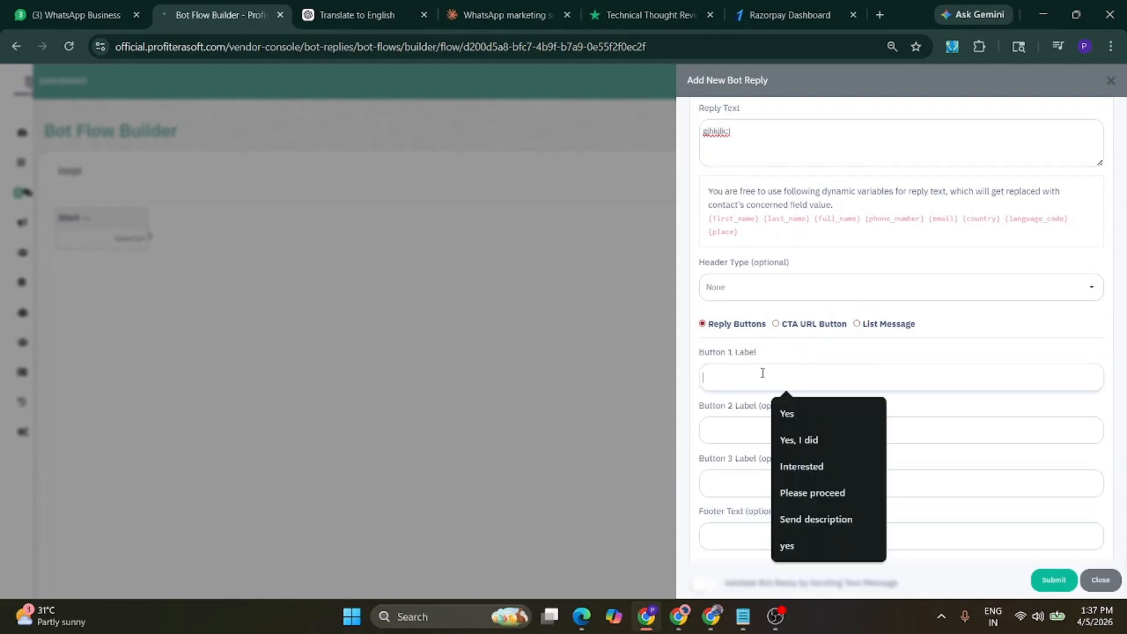
text(khjlk)
click(753, 424)
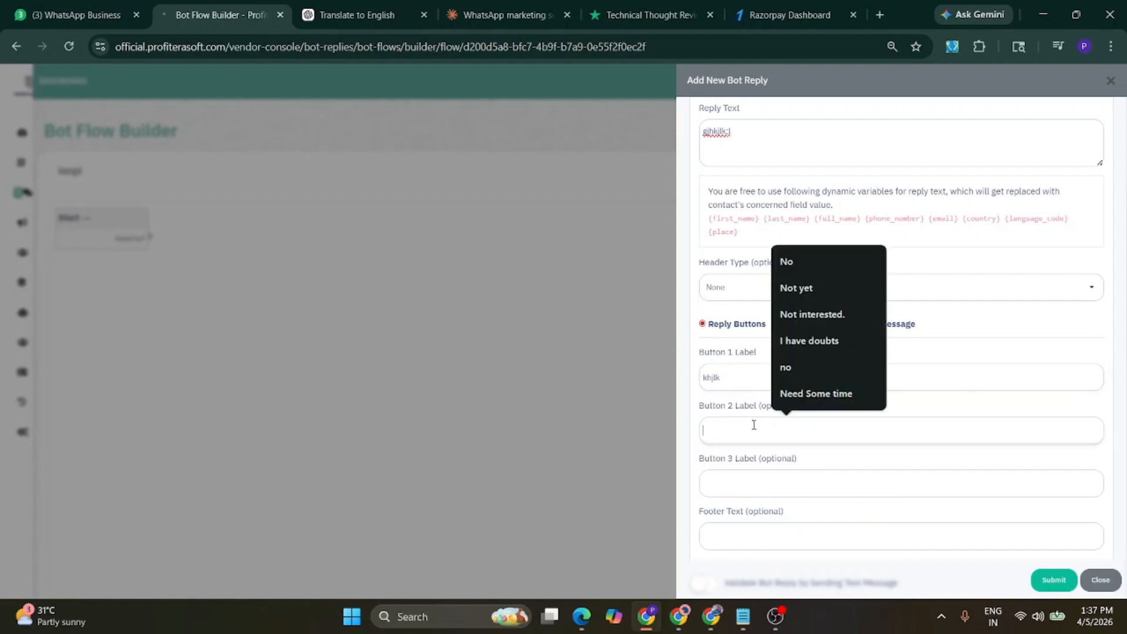
text(ljk;l)
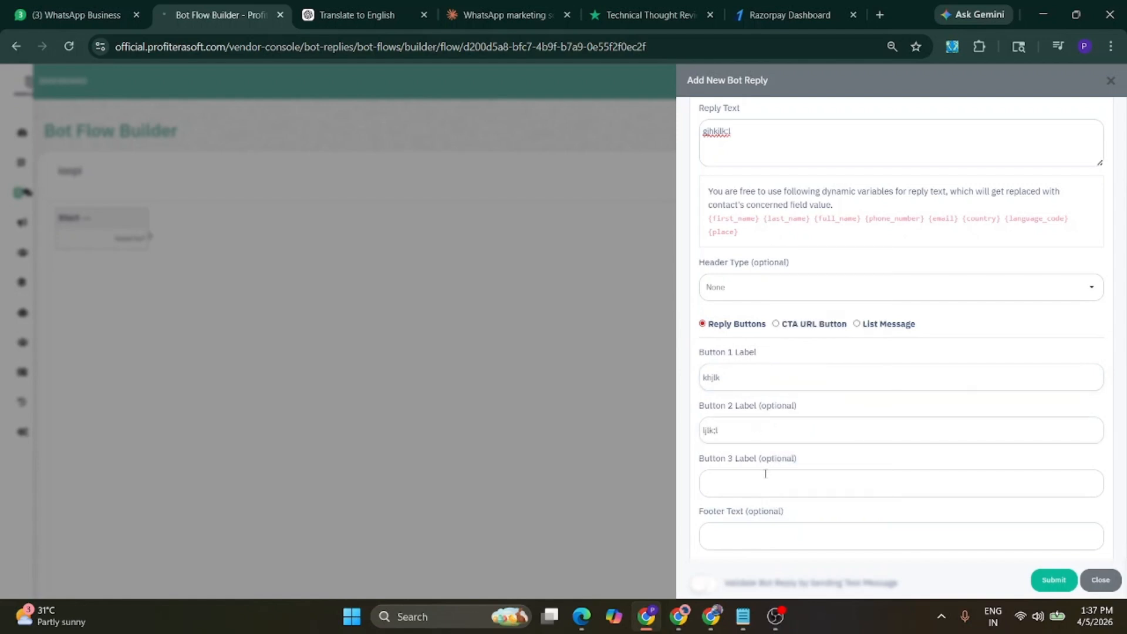
click(765, 474)
text(kjlkl)
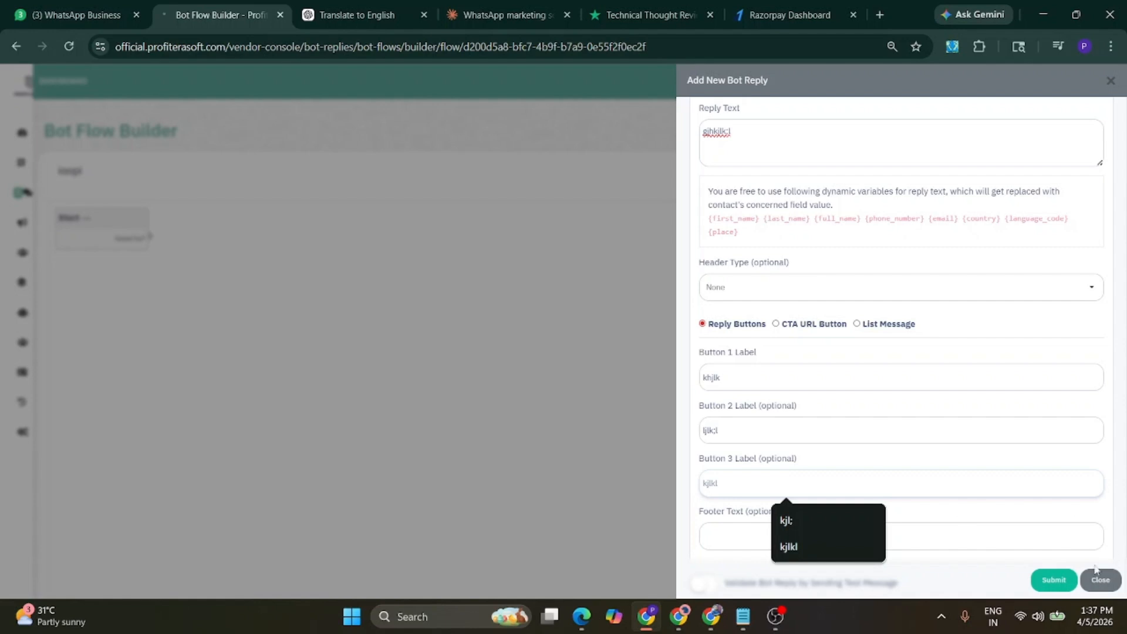
click(1054, 580)
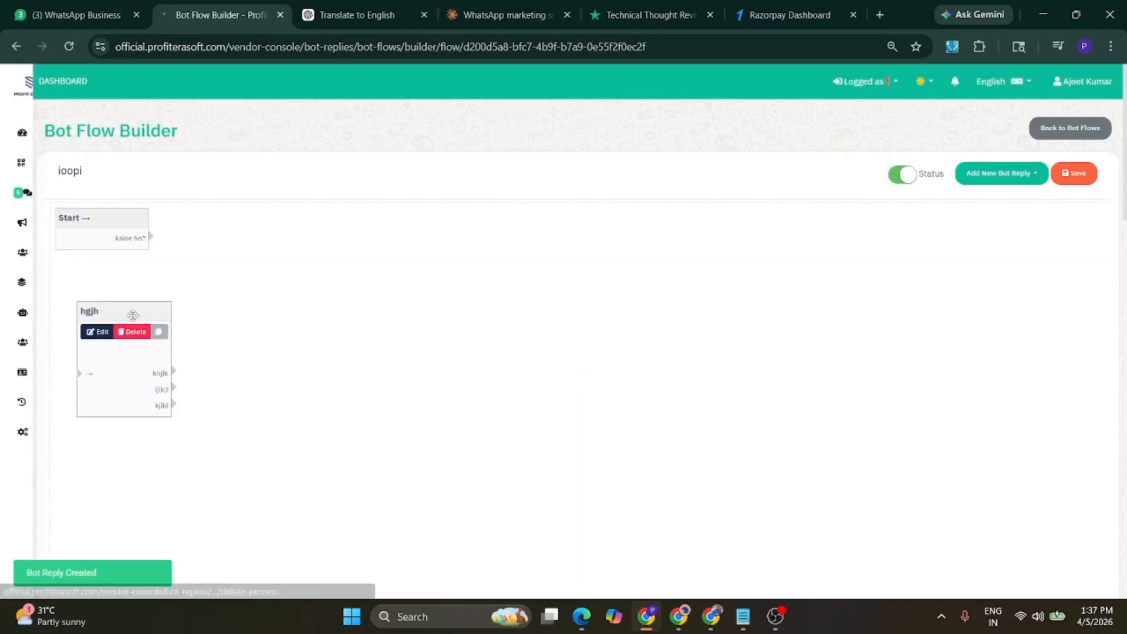
Connect the "kaise ho?" trigger to the "hgjh" reply placed beside the Start block, and save the flow before returning to Bot Flows
drag(133, 315, 273, 213)
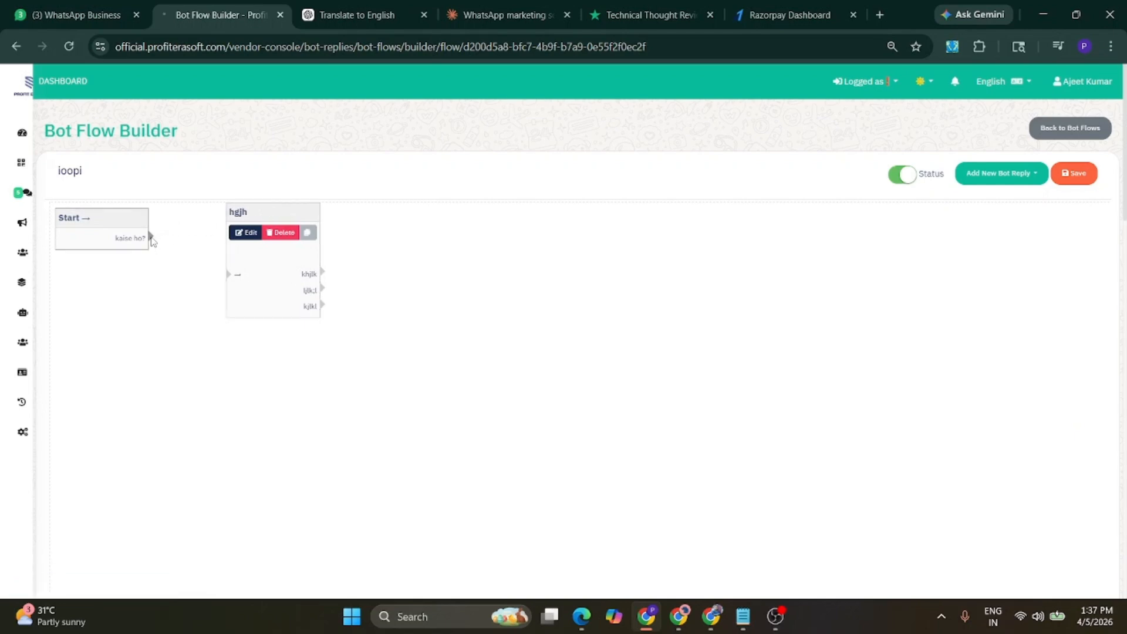
drag(151, 237, 229, 278)
drag(322, 271, 383, 263)
click(1079, 184)
click(1075, 135)
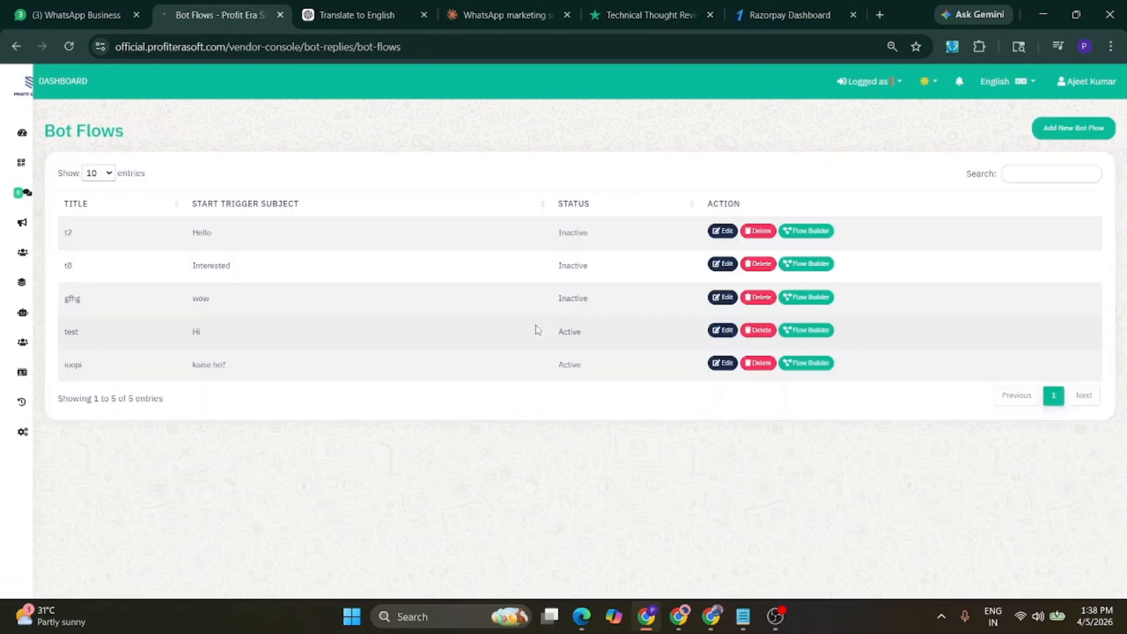
Open the AI Bot & Bot Settings page of the vendor console
mouse_move(42, 445)
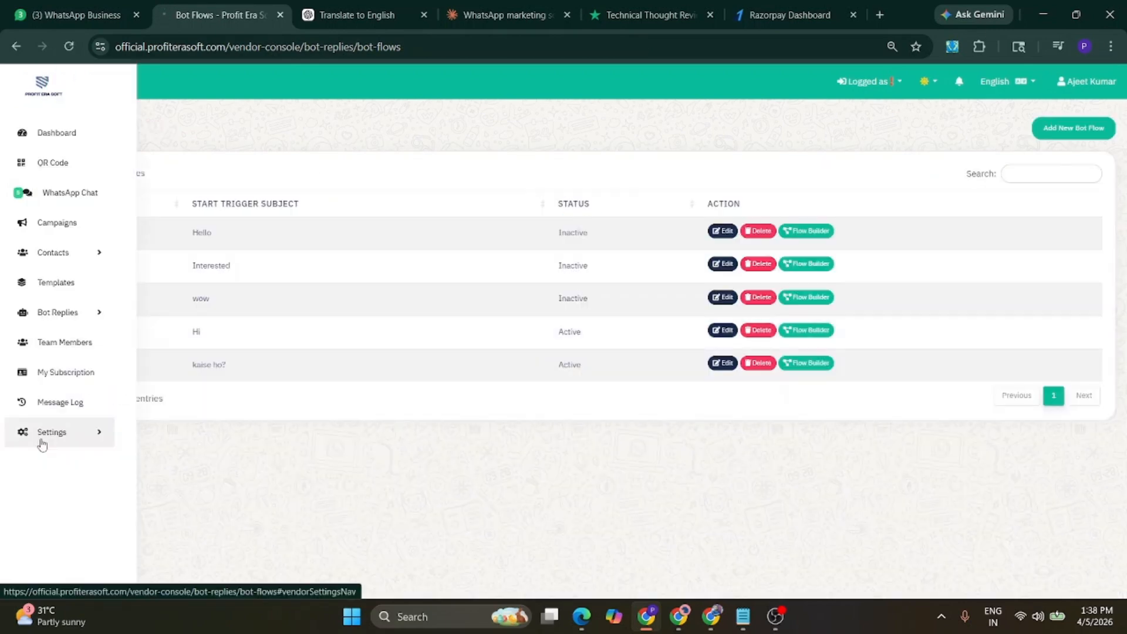
click(58, 440)
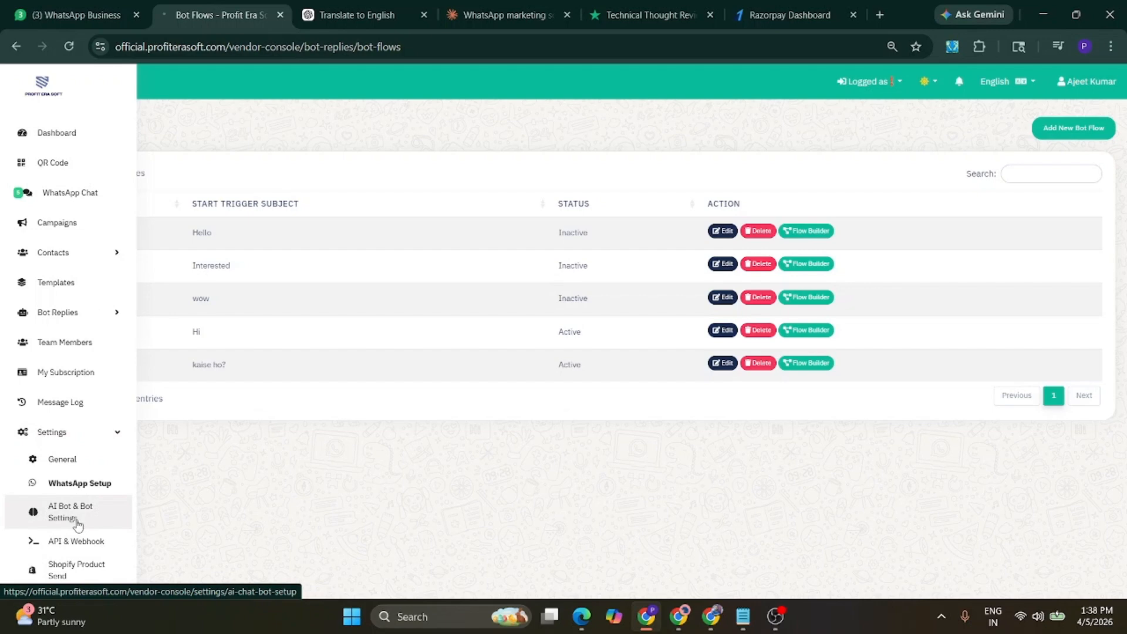
click(79, 518)
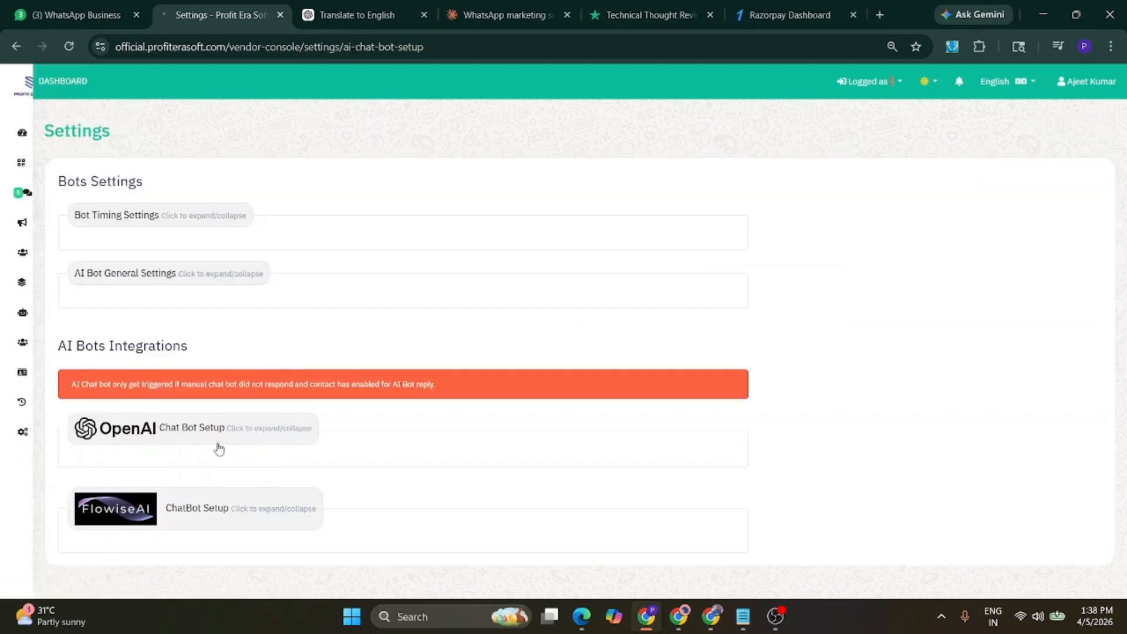
Expand the OpenAI and FlowiseAI chatbot setup sections and examine their integration fields and instructions
click(211, 440)
scroll(213, 442, down, 4)
scroll(213, 442, down, 9)
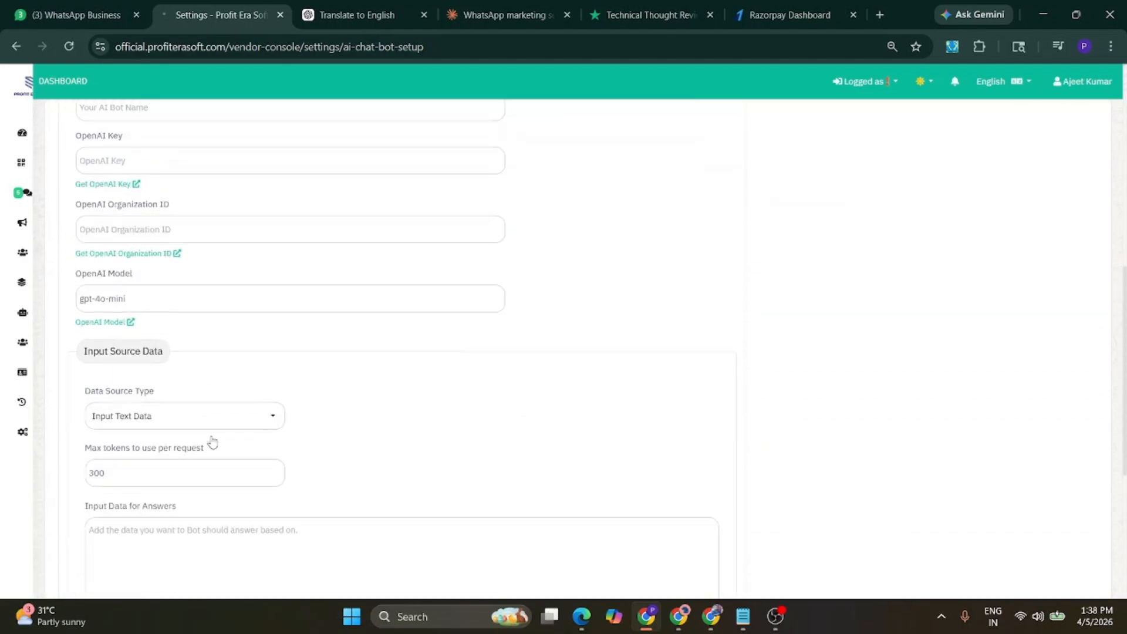
click(219, 516)
scroll(220, 515, down, 10)
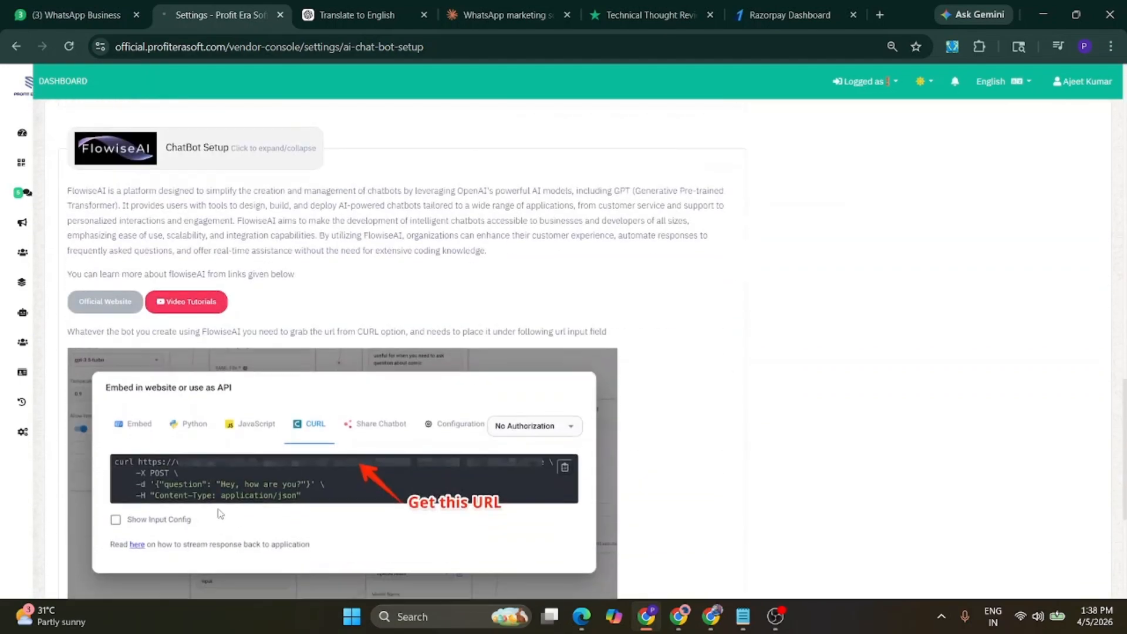
scroll(220, 514, up, 15)
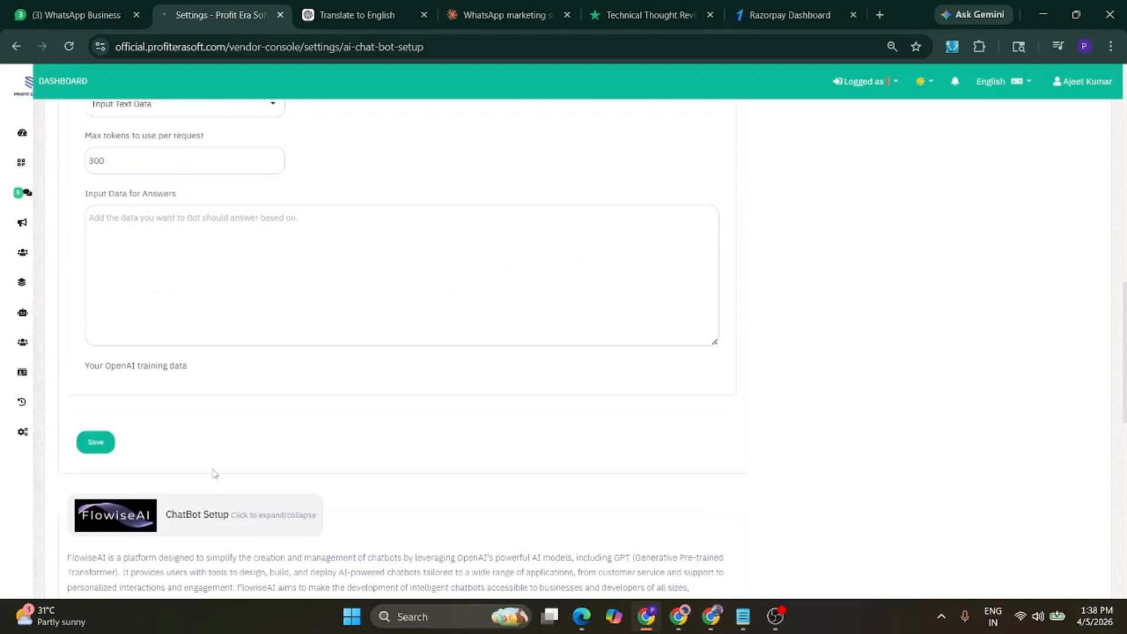
scroll(235, 457, up, 5)
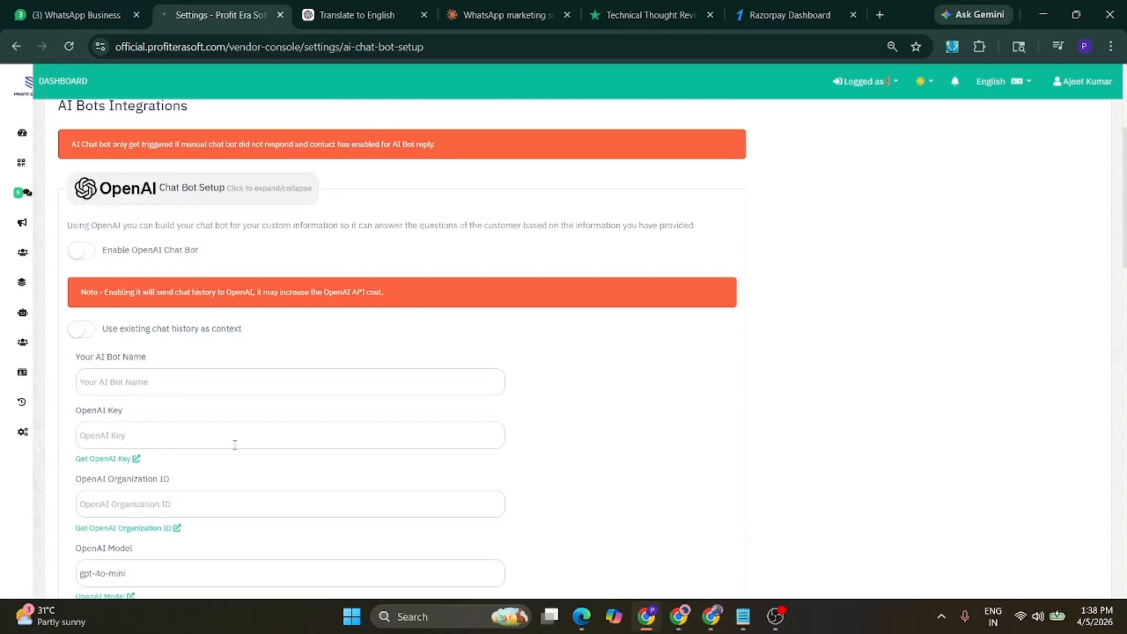
scroll(235, 445, up, 4)
scroll(235, 445, down, 3)
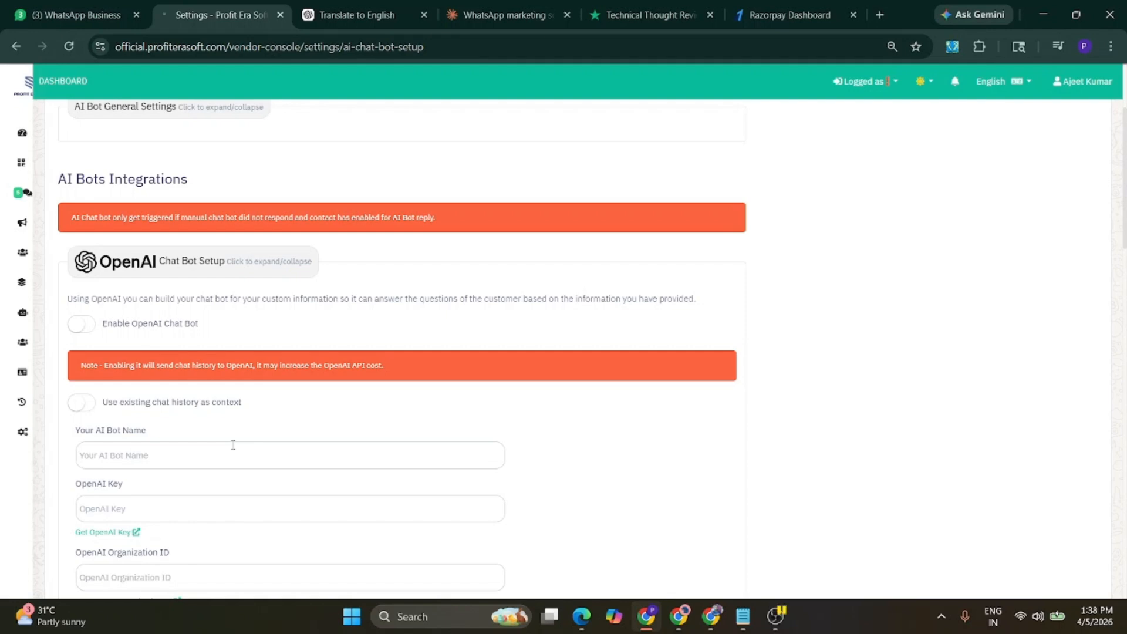
Open the API & Webhook settings page of the vendor console
key(ctrl+0)
scroll(329, 446, down, 3)
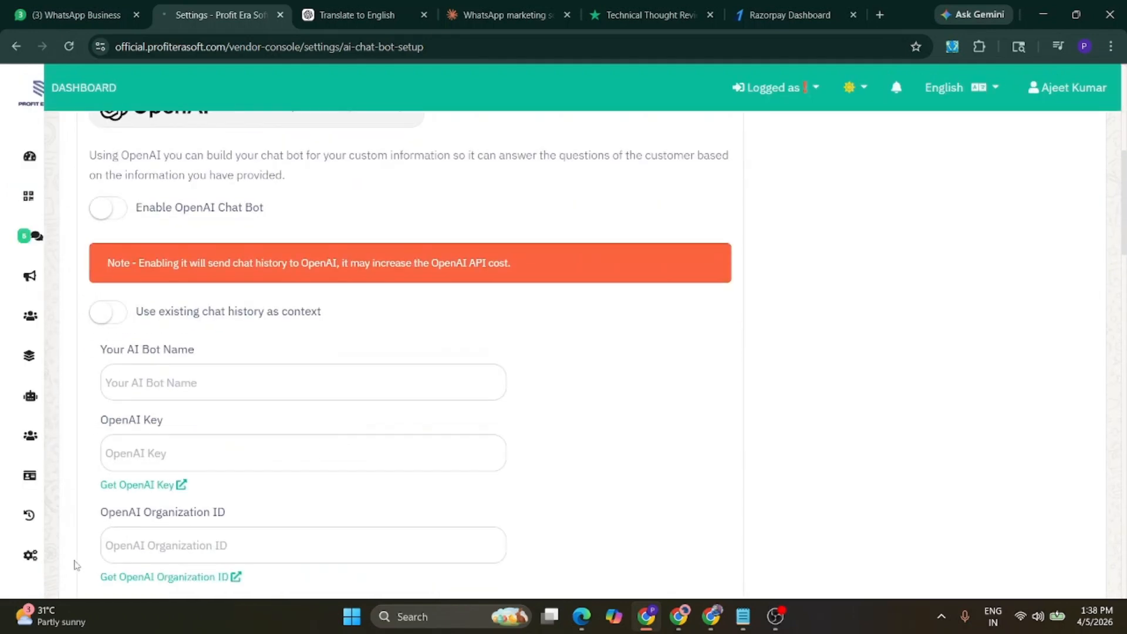
mouse_move(76, 564)
scroll(82, 512, down, 3)
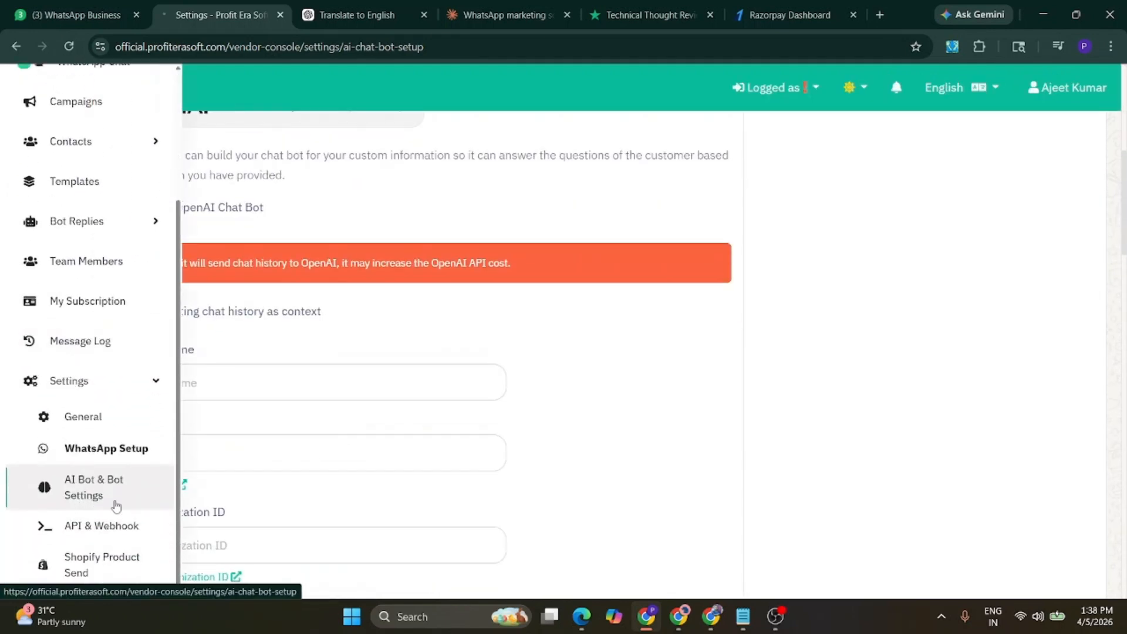
click(101, 526)
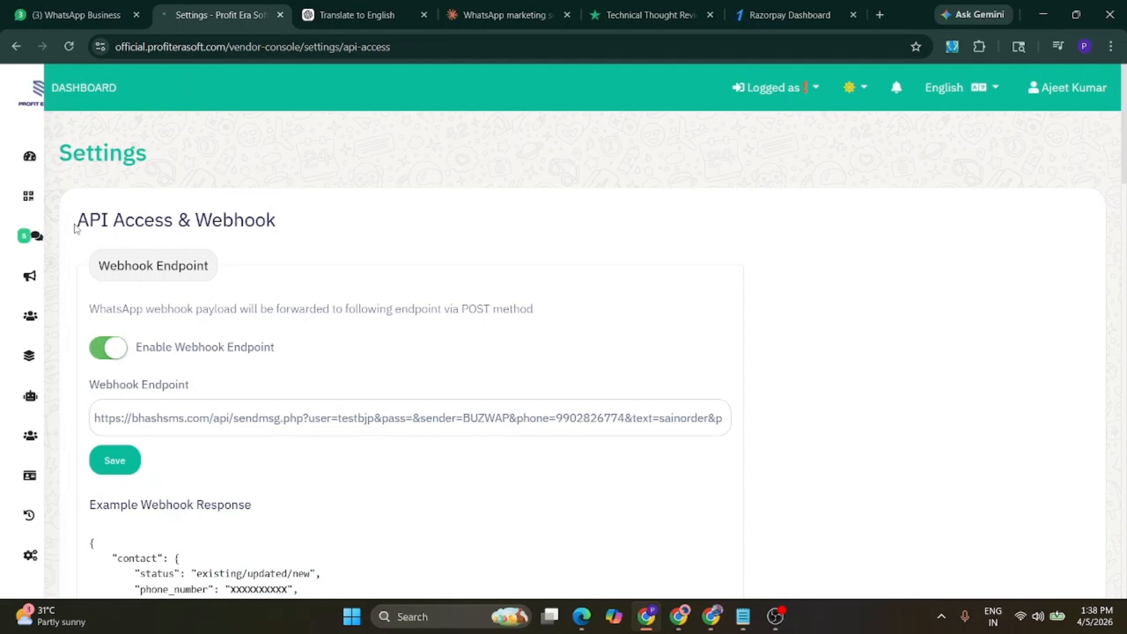
Examine the webhook endpoint and its example response, the API access token section, the API endpoint information and the documented variables and parameters
drag(76, 227, 300, 233)
scroll(256, 378, down, 3)
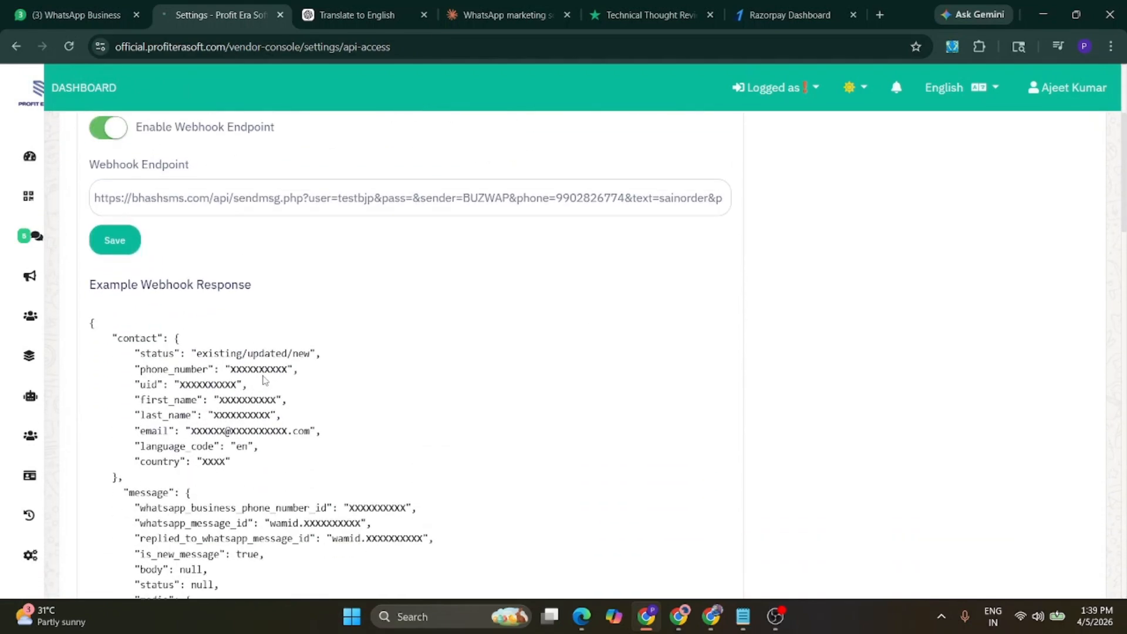
scroll(263, 380, down, 10)
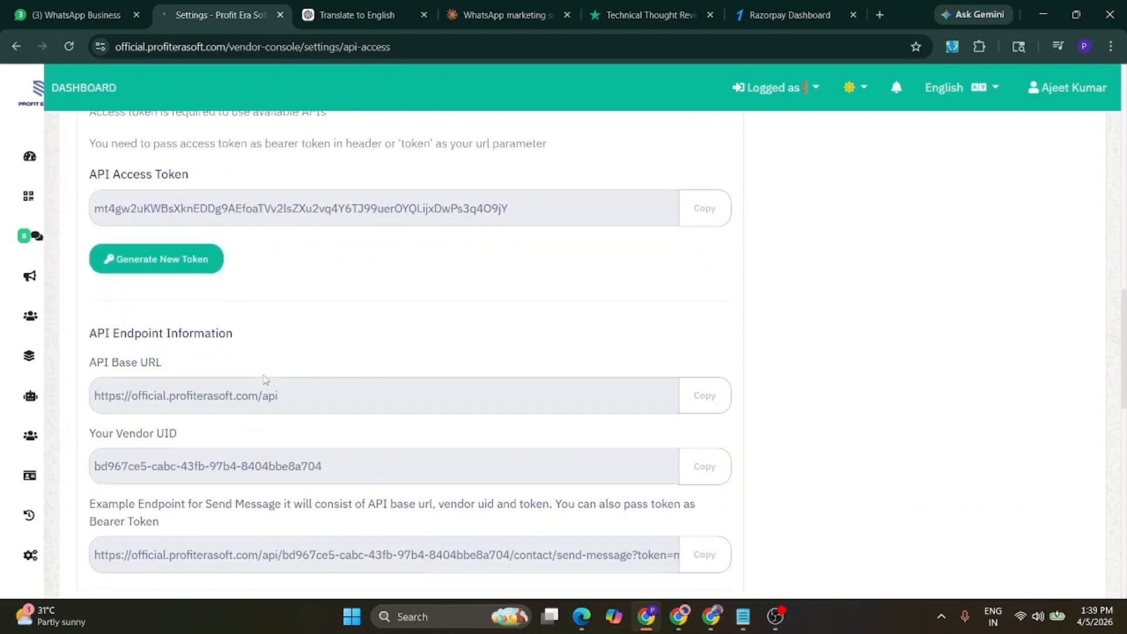
scroll(264, 382, down, 2)
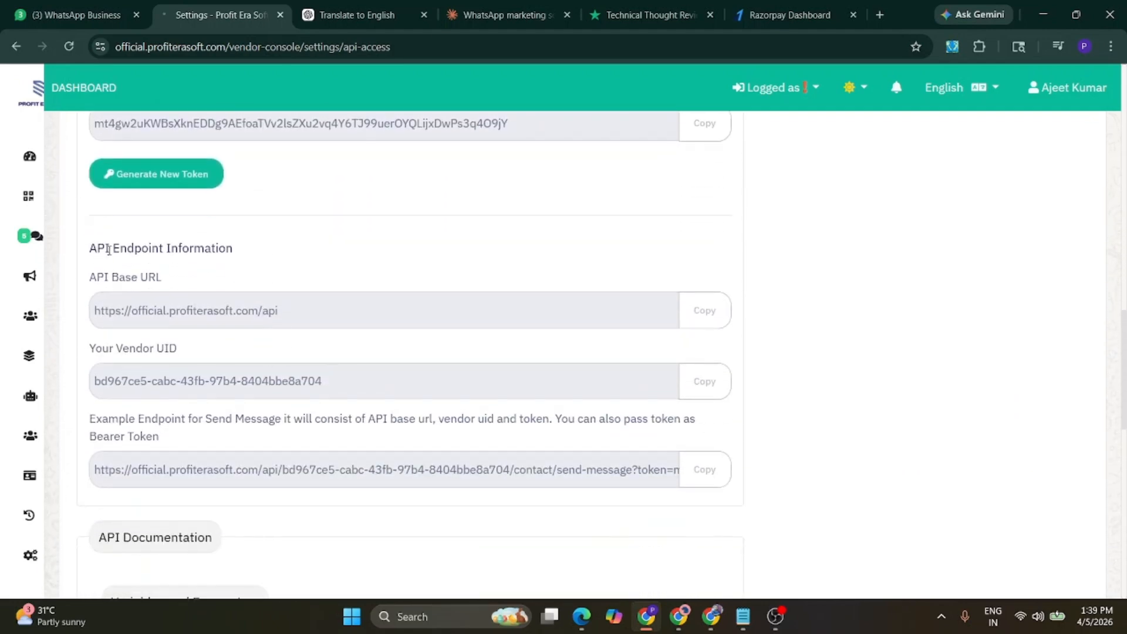
drag(93, 250, 264, 290)
scroll(264, 306, down, 3)
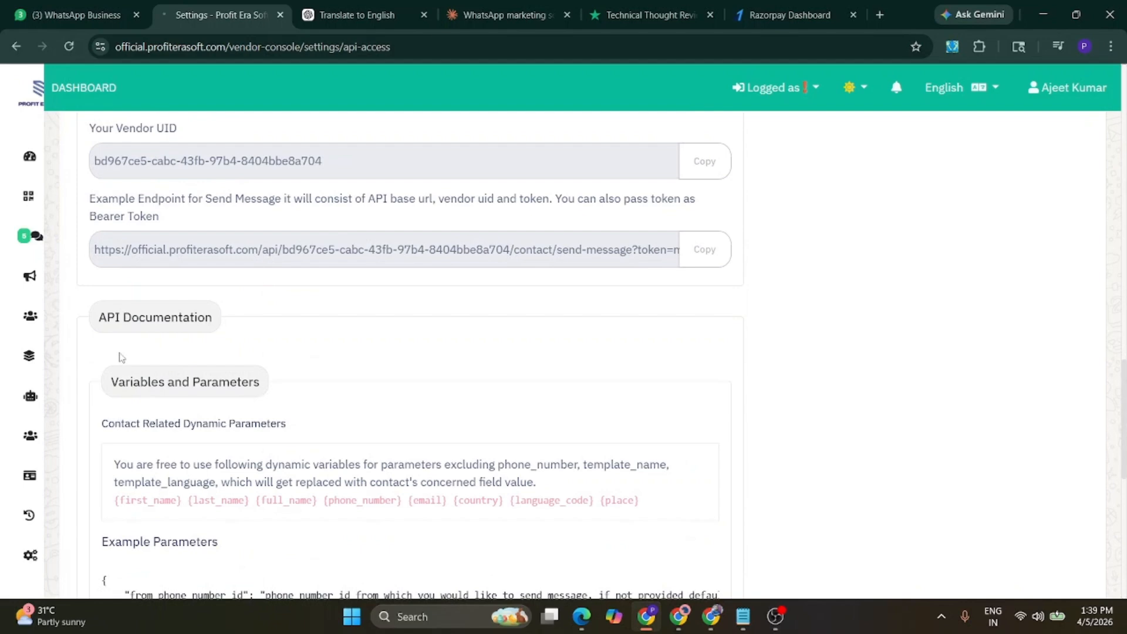
scroll(196, 414, down, 6)
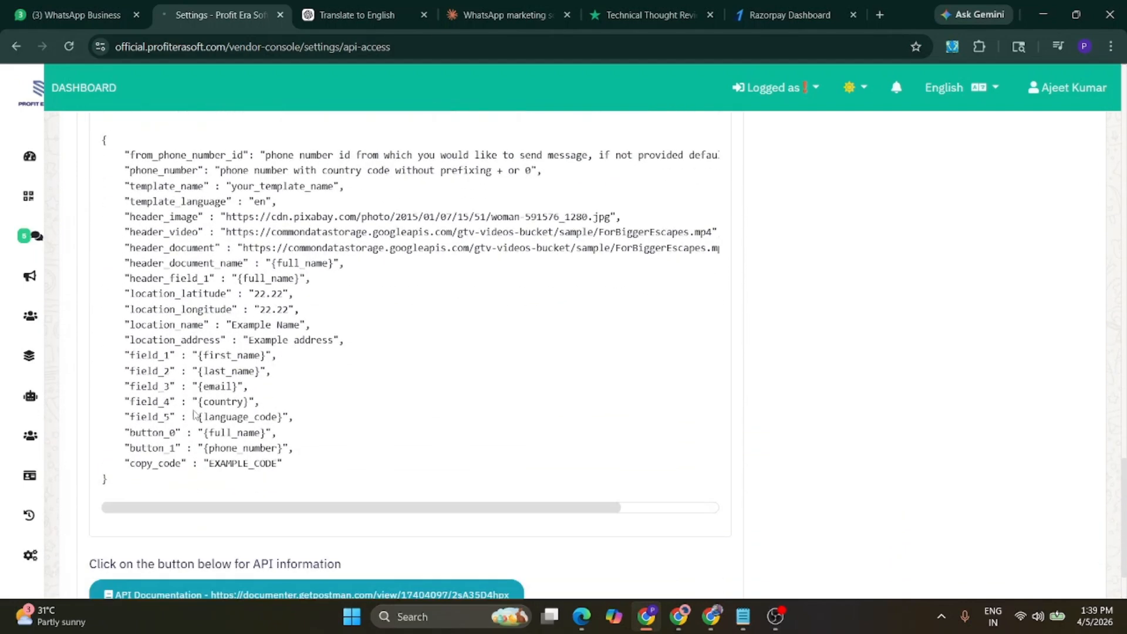
scroll(300, 437, up, 4)
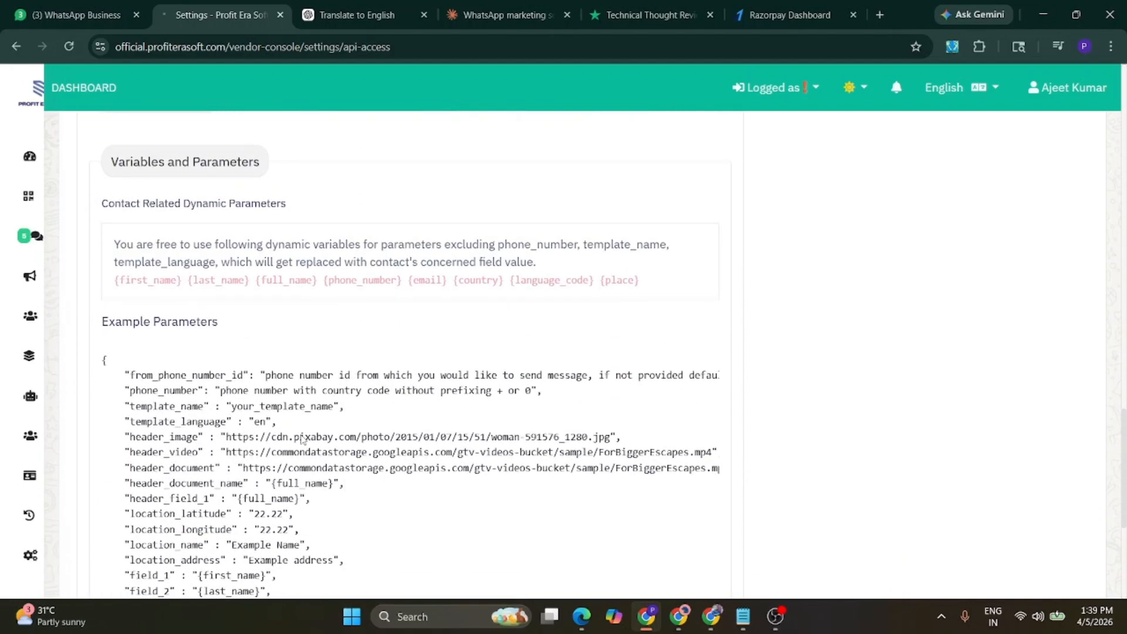
scroll(301, 436, up, 2)
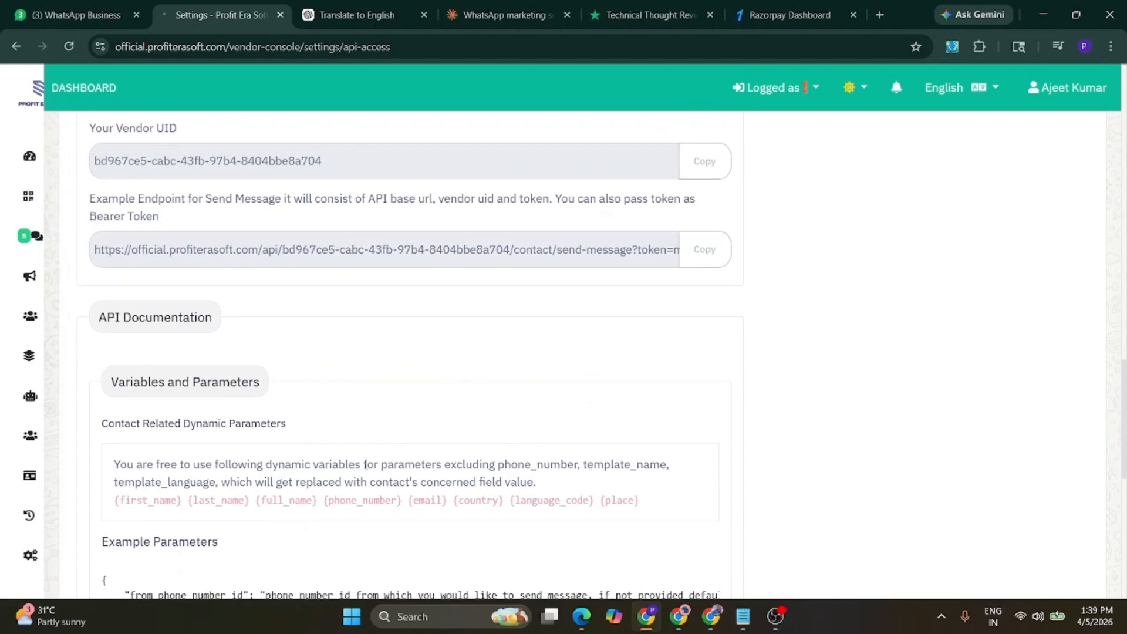
scroll(364, 465, up, 8)
scroll(365, 465, up, 9)
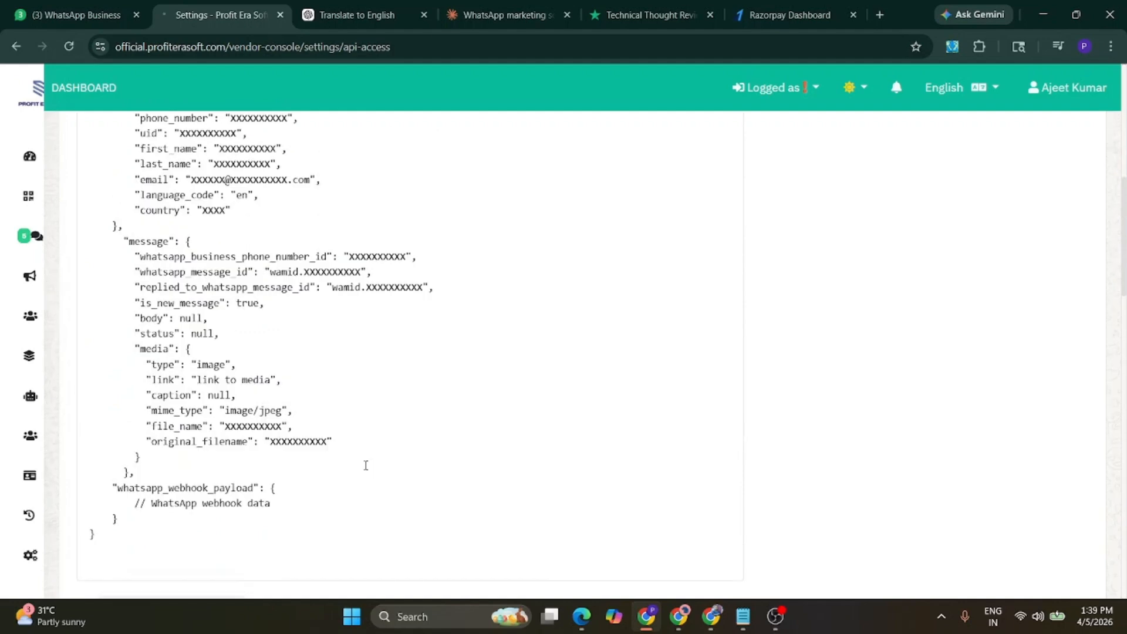